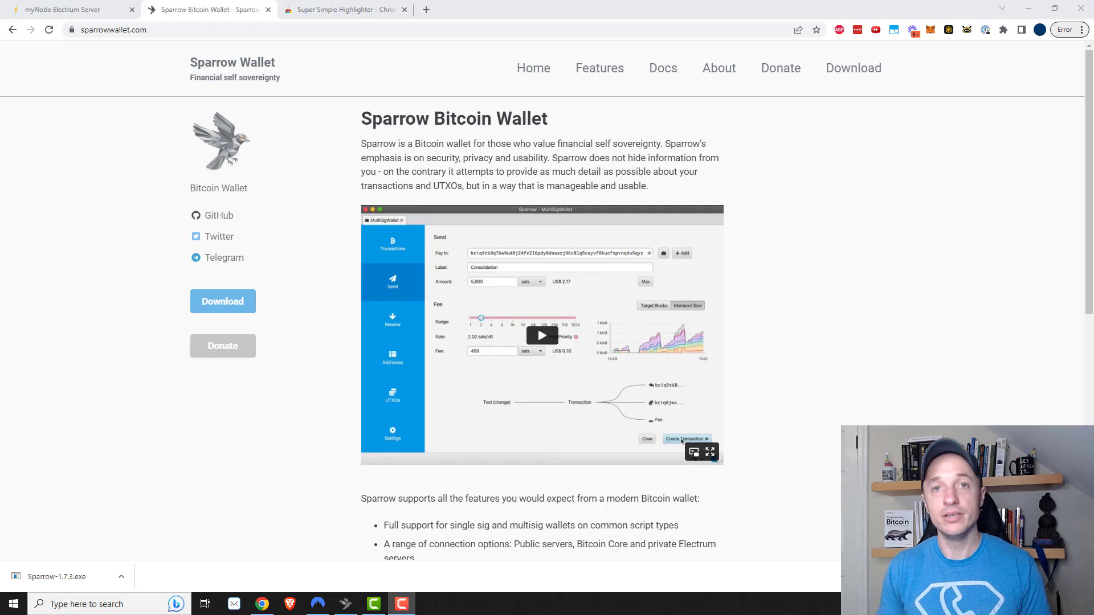
Examine the Sparrow feature list's entries on multisig wallets, connection options, PSBT support, and hardware wallets in USB and airgapped modes
scroll(835, 293, "down", 4)
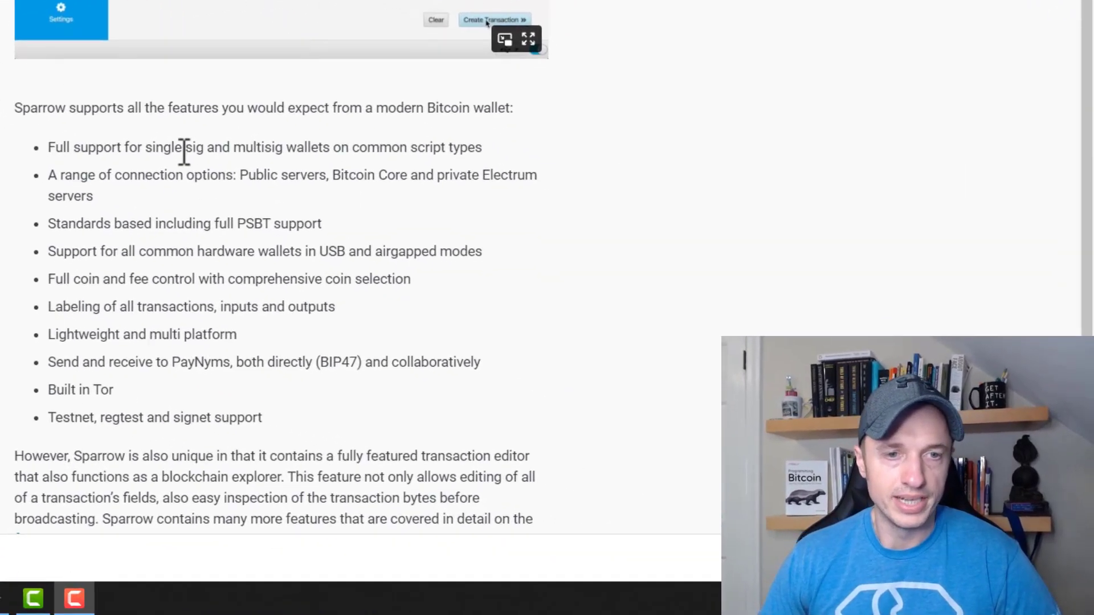
left_click_drag(152, 147, 303, 151)
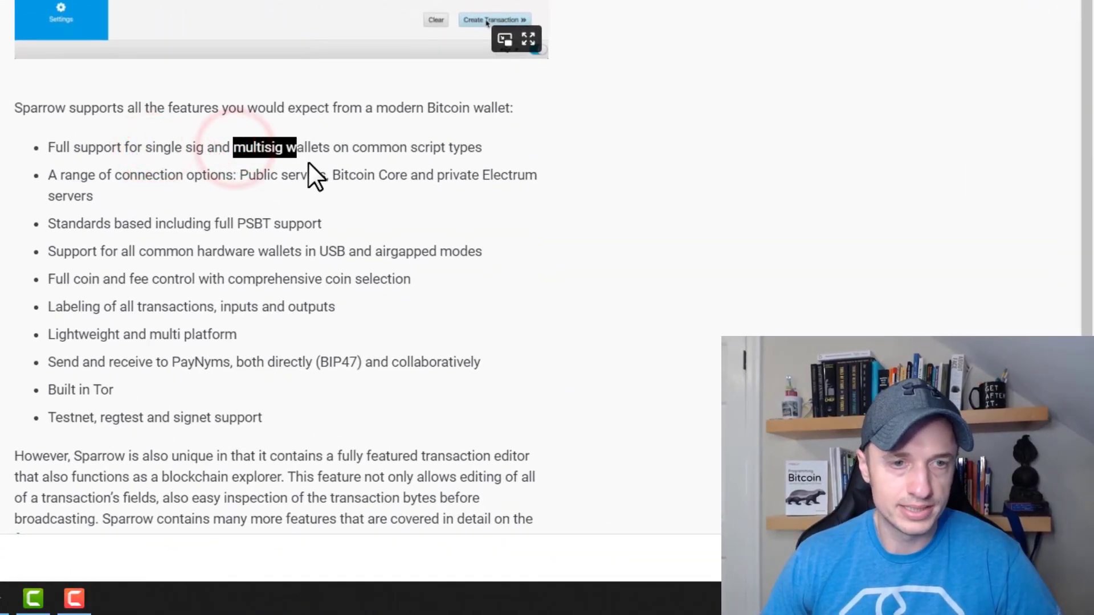
left_click_drag(121, 175, 175, 176)
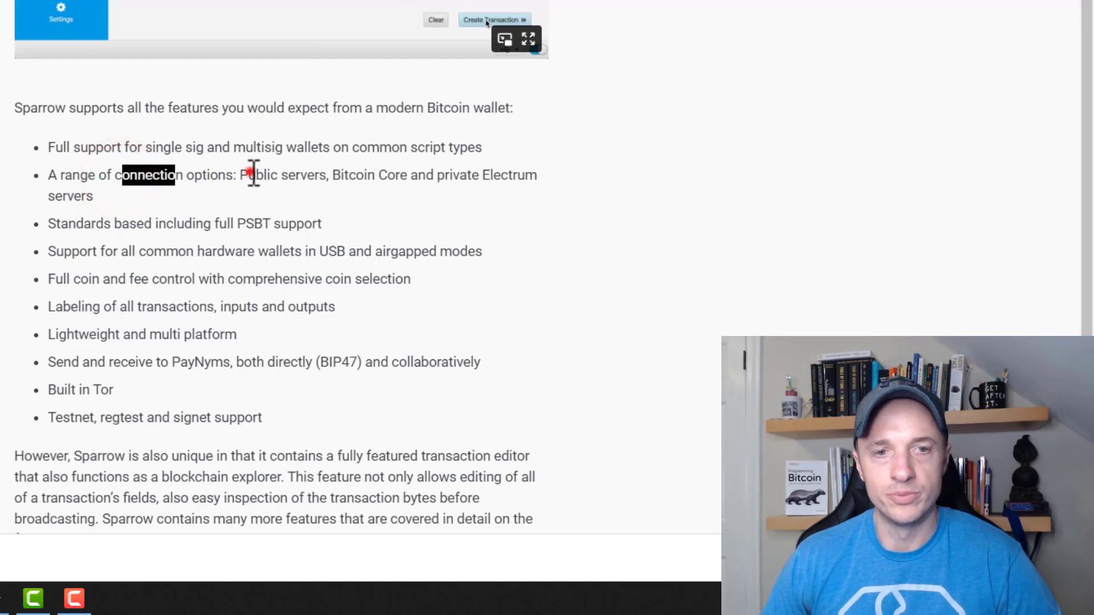
left_click_drag(246, 175, 539, 175)
left_click(341, 174)
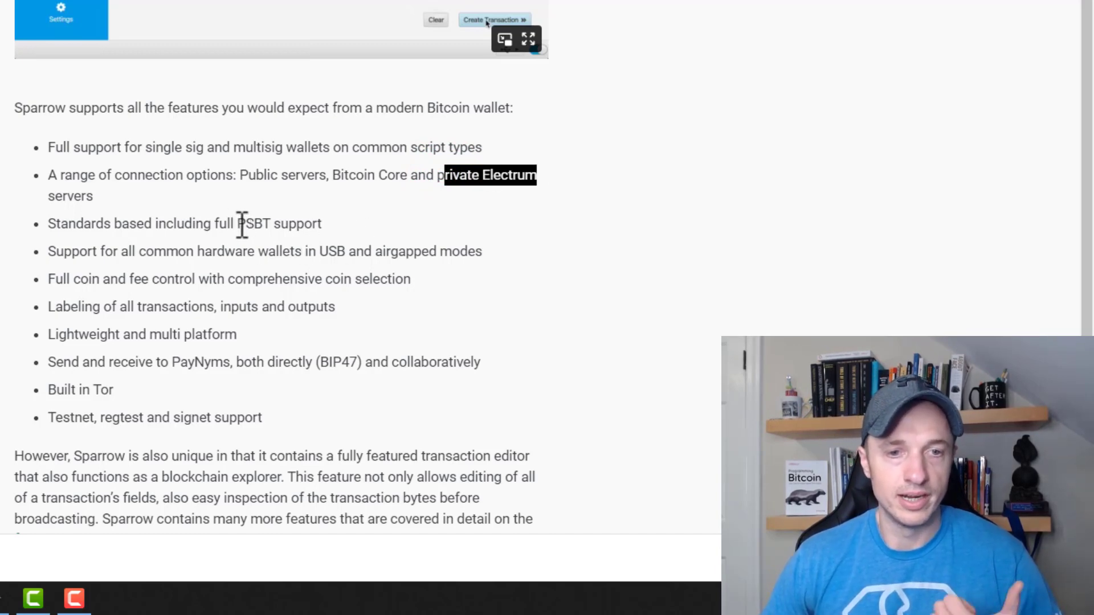
left_click_drag(238, 224, 275, 224)
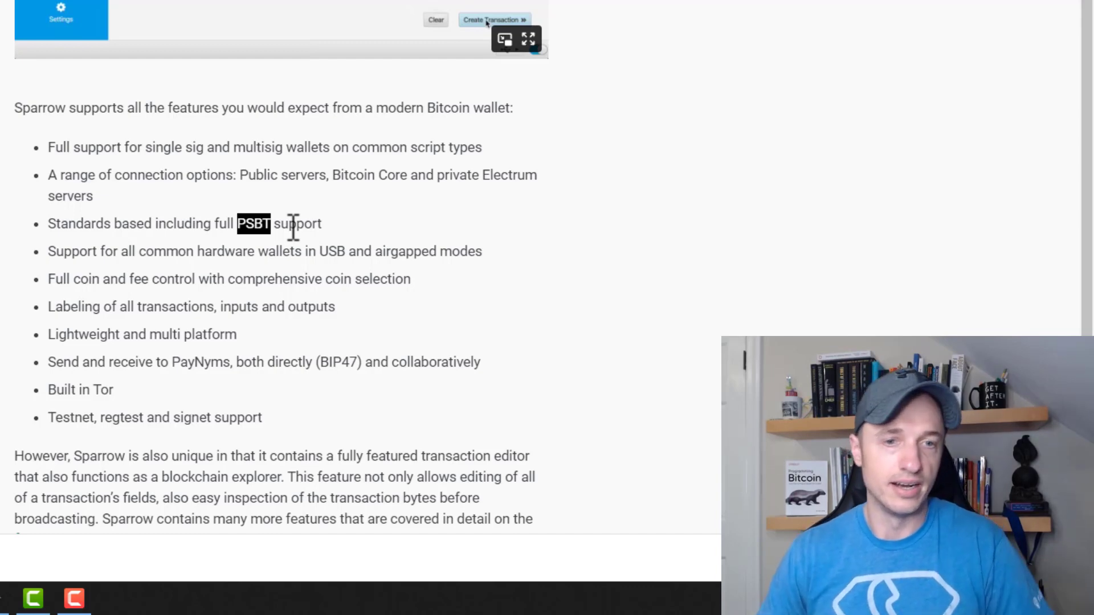
scroll(188, 247, "down", 2)
left_click_drag(154, 167, 262, 170)
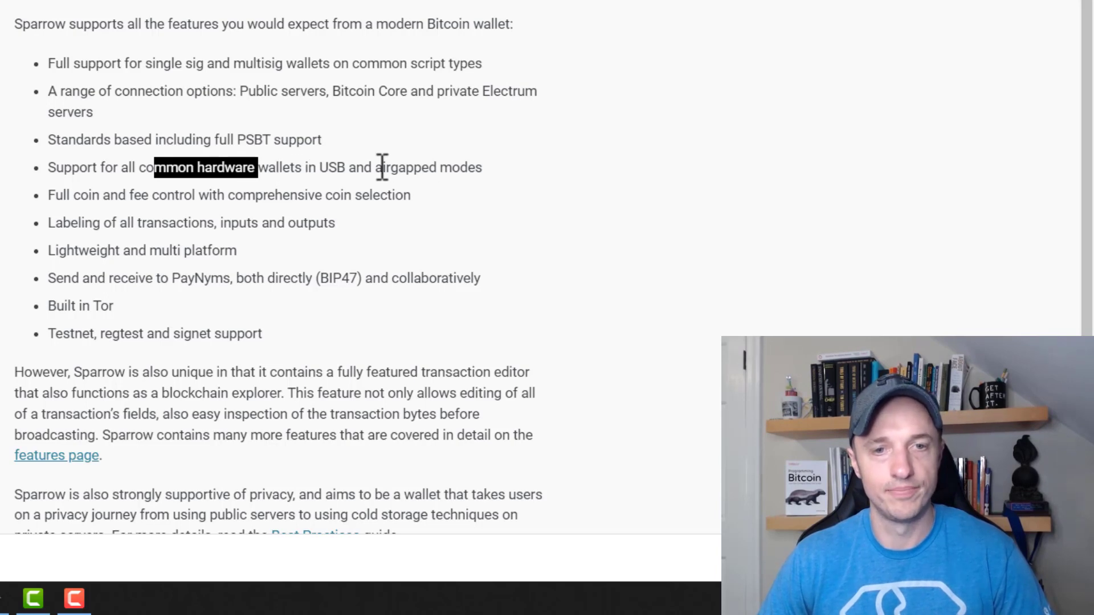
left_click_drag(378, 167, 476, 167)
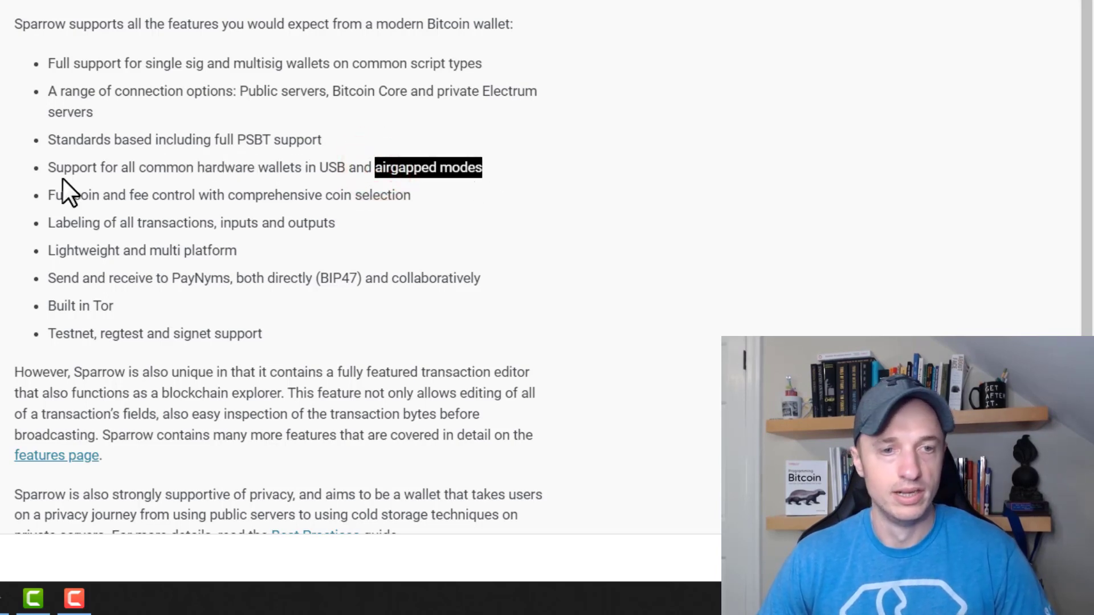
Read the feature list's entries on coin and fee control, labeling, multi-platform support, PayNyms, built-in Tor and test networks
left_click_drag(126, 195, 283, 195)
left_click(430, 196)
left_click(376, 222)
left_click_drag(61, 223, 315, 223)
left_click(391, 221)
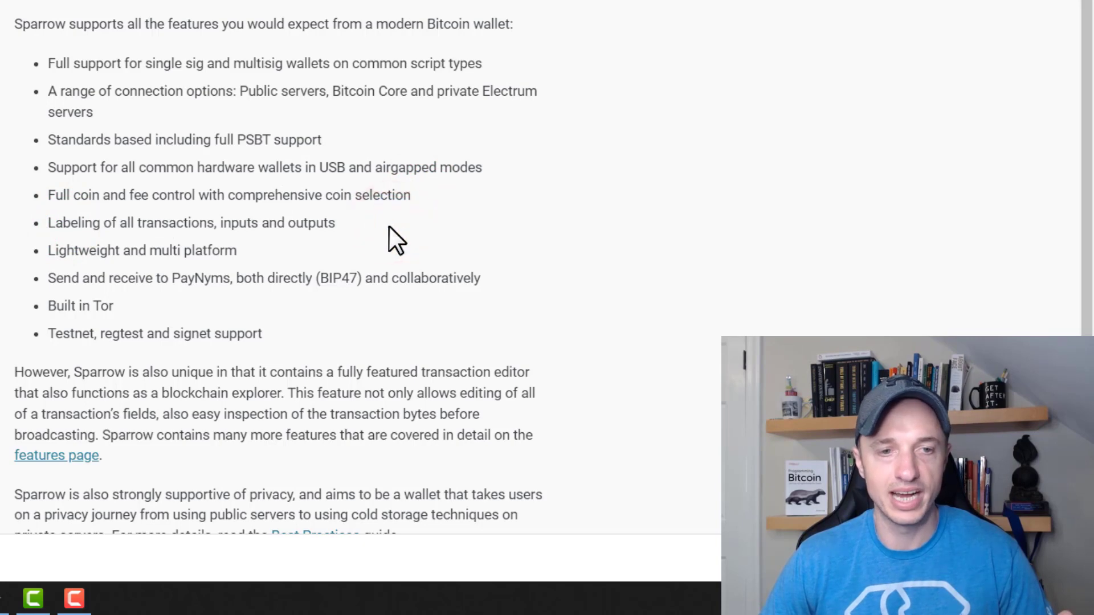
scroll(241, 260, "down", 2)
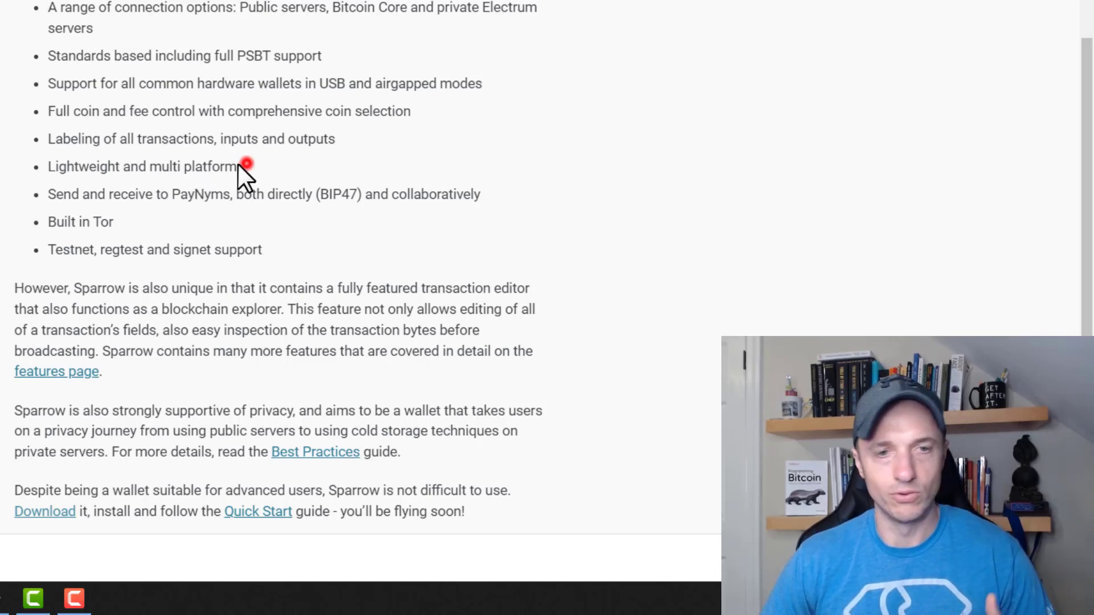
left_click_drag(237, 164, 78, 167)
left_click(200, 164)
left_click(178, 193)
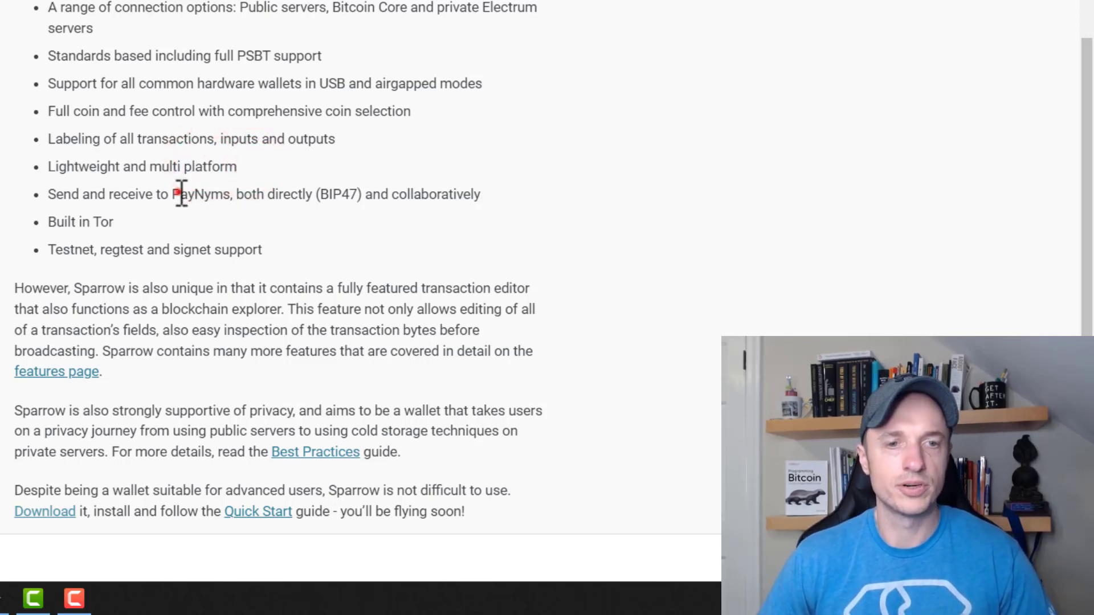
left_click_drag(180, 194, 222, 194)
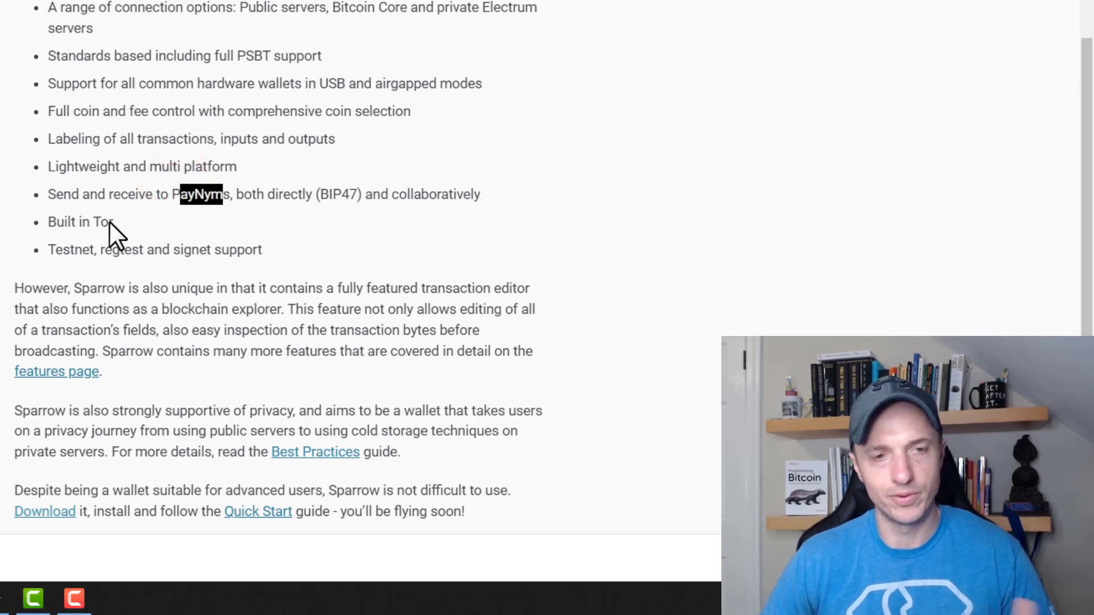
left_click_drag(65, 222, 48, 251)
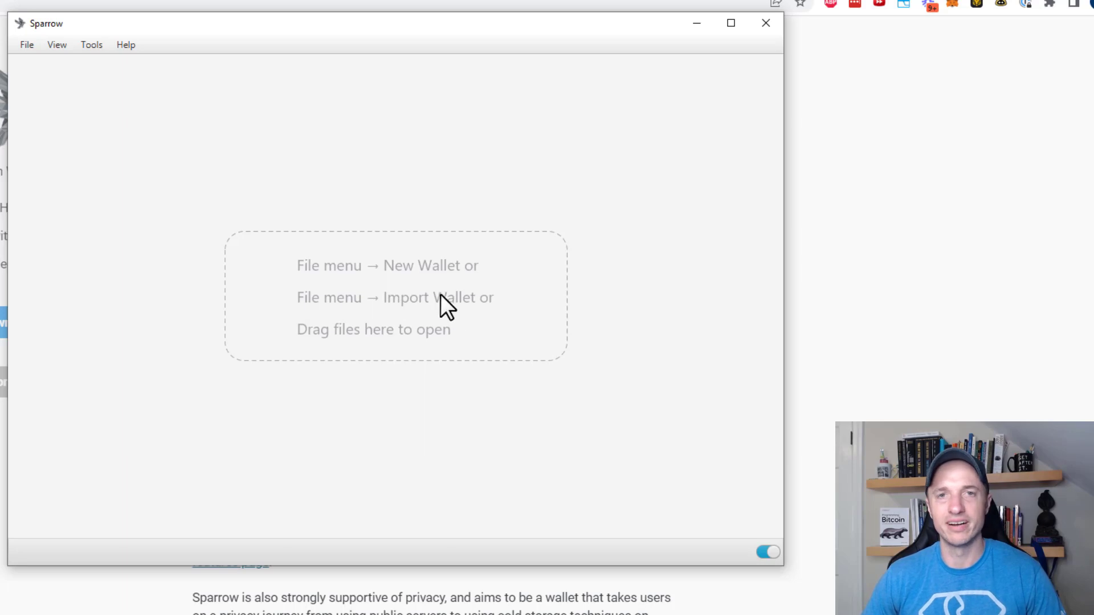
In the Sparrow desktop app, open the server preferences and unlock the existing connection for editing
left_click(27, 46)
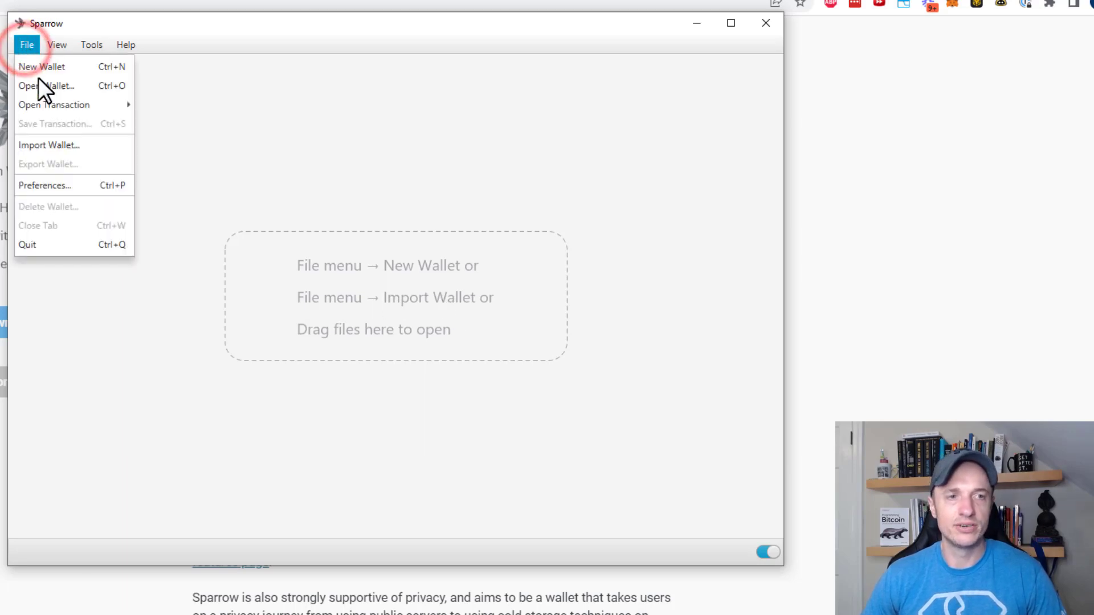
left_click(49, 185)
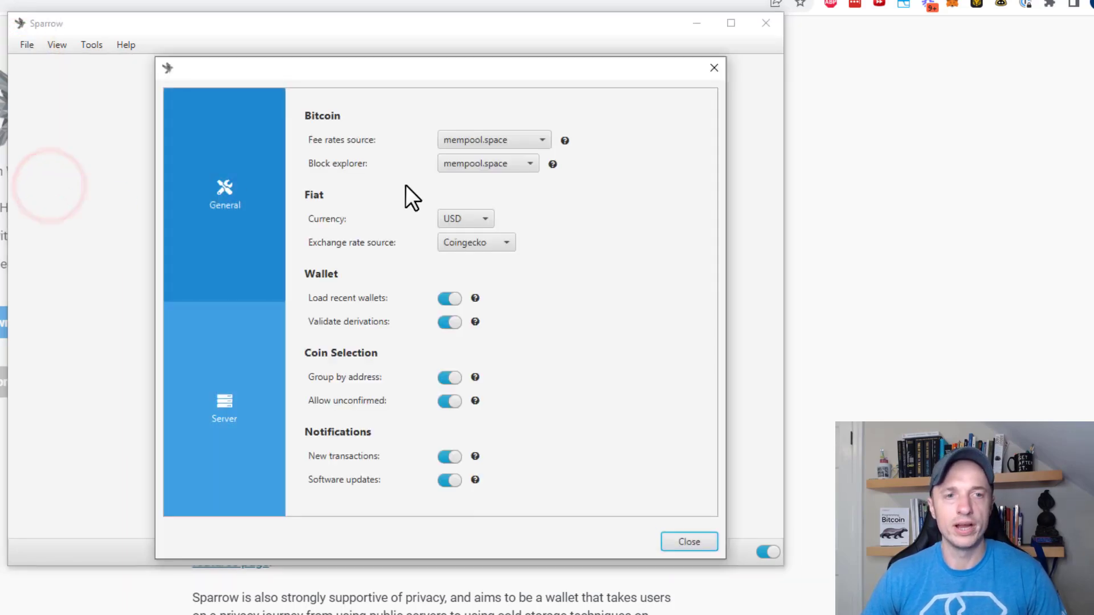
left_click(233, 397)
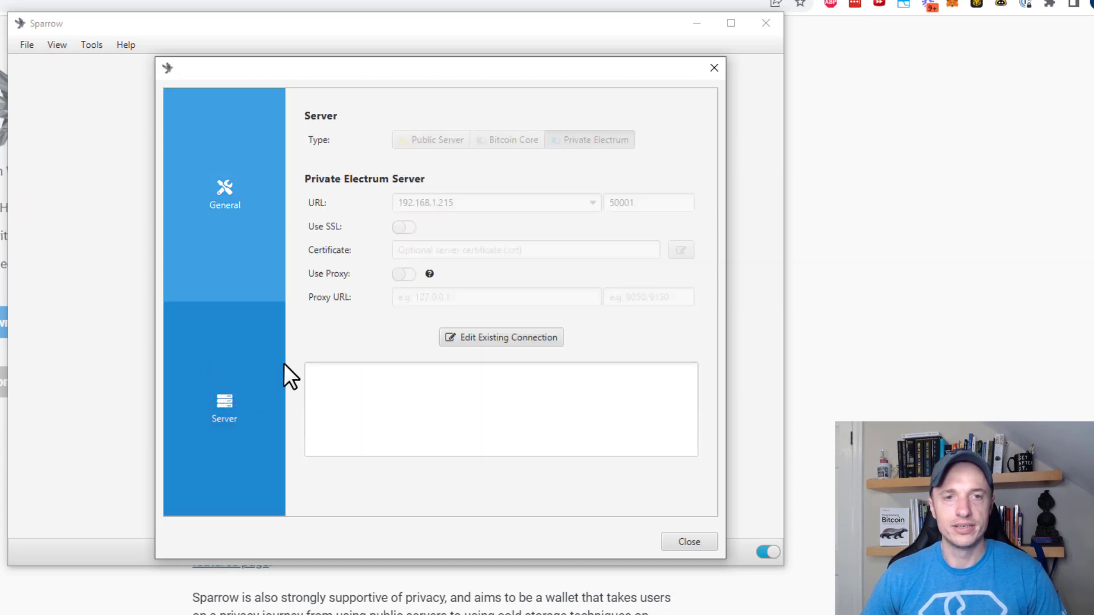
left_click(522, 339)
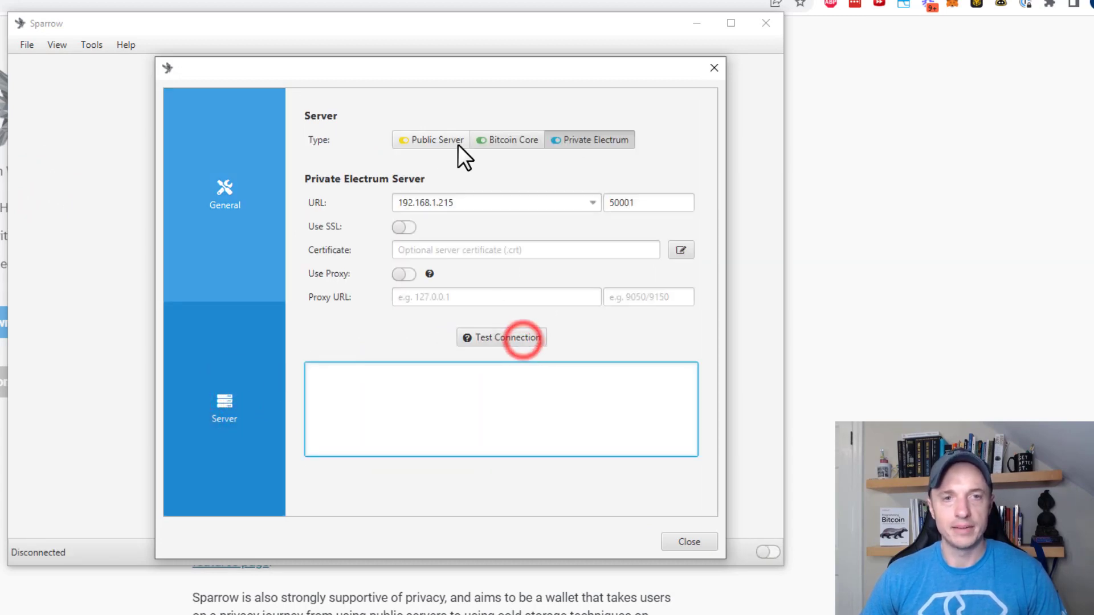
Review the Public Server connection settings with its available server URLs, and the Bitcoin Core connection settings
left_click(441, 140)
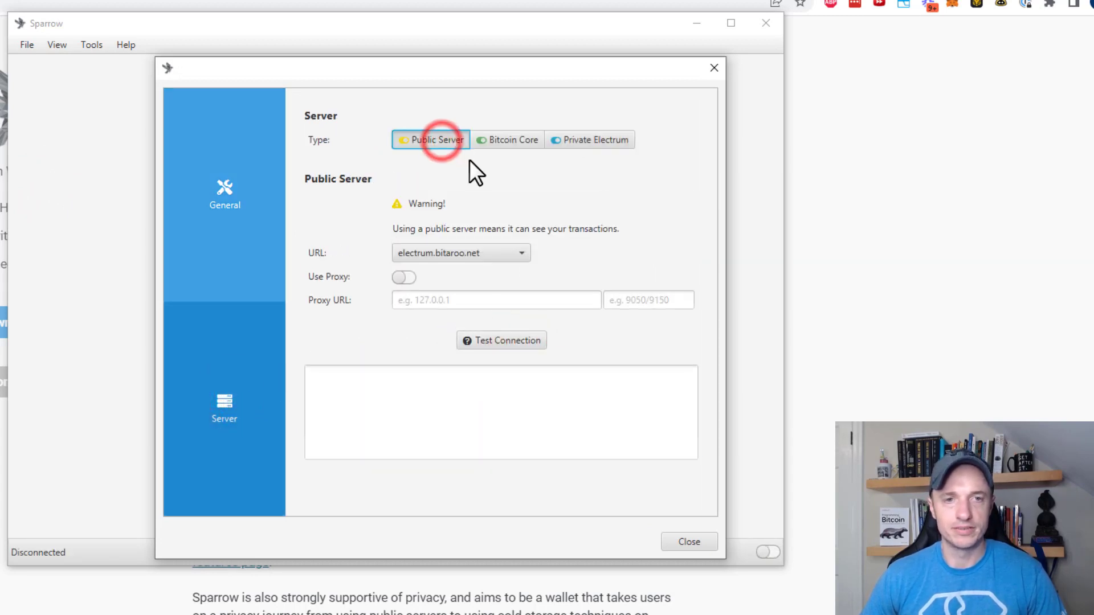
left_click(498, 248)
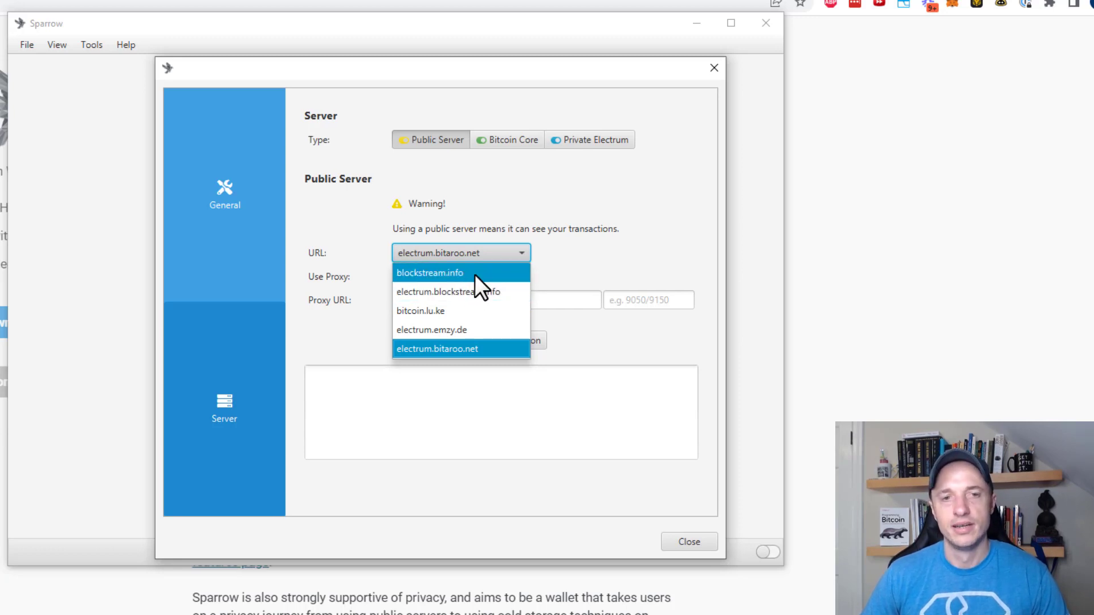
left_click(601, 251)
left_click(513, 142)
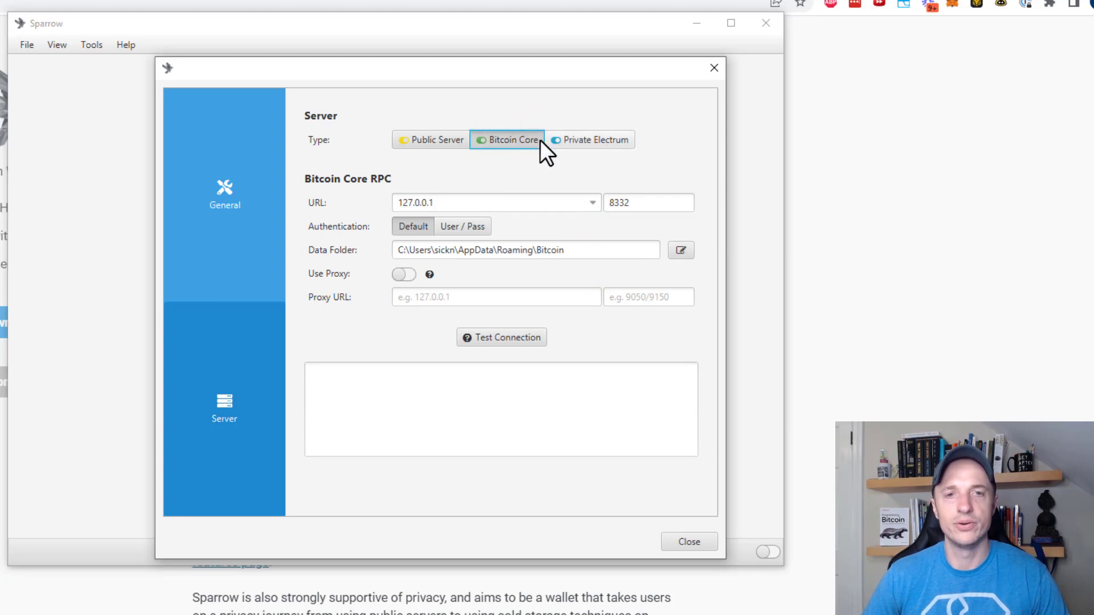
Choose Private Electrum as the server type, test the connection, and close the preferences
left_click(593, 139)
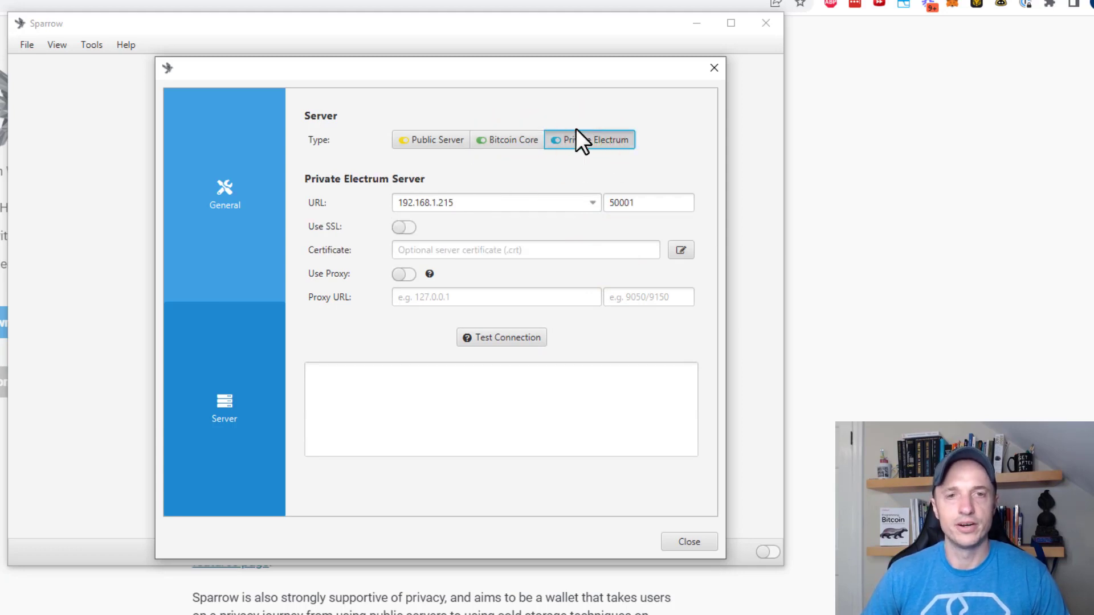
left_click(515, 338)
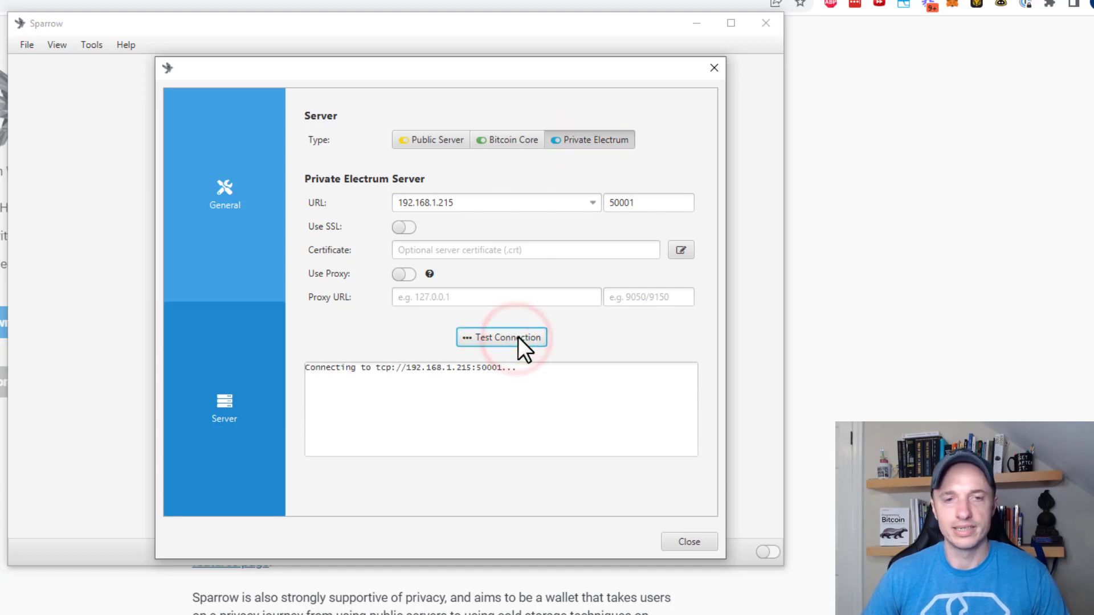
triple_click(651, 389)
left_click_drag(386, 365, 447, 352)
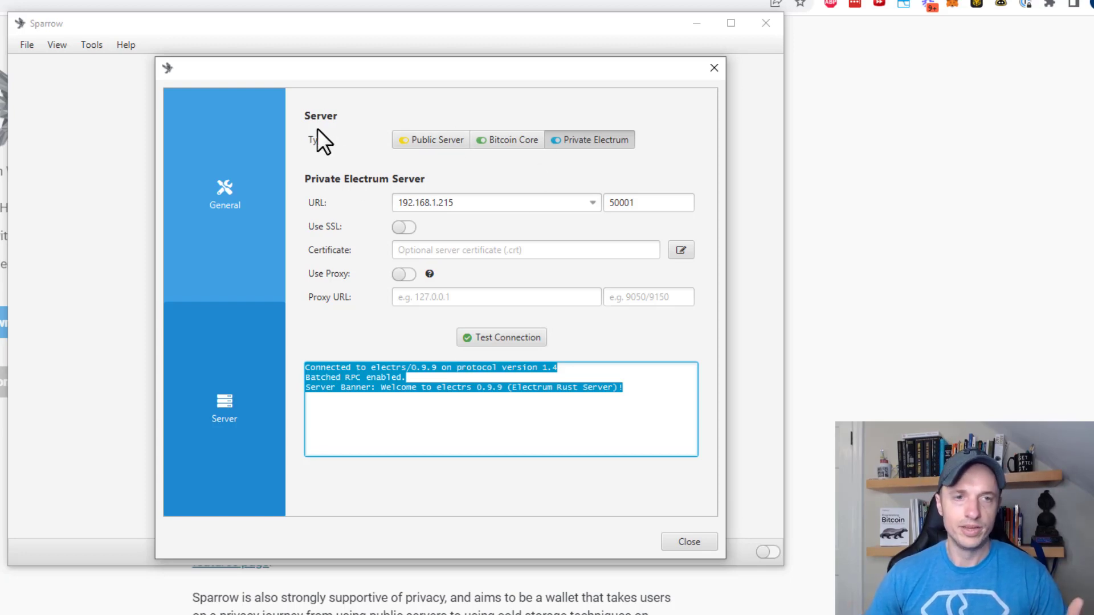
left_click(692, 541)
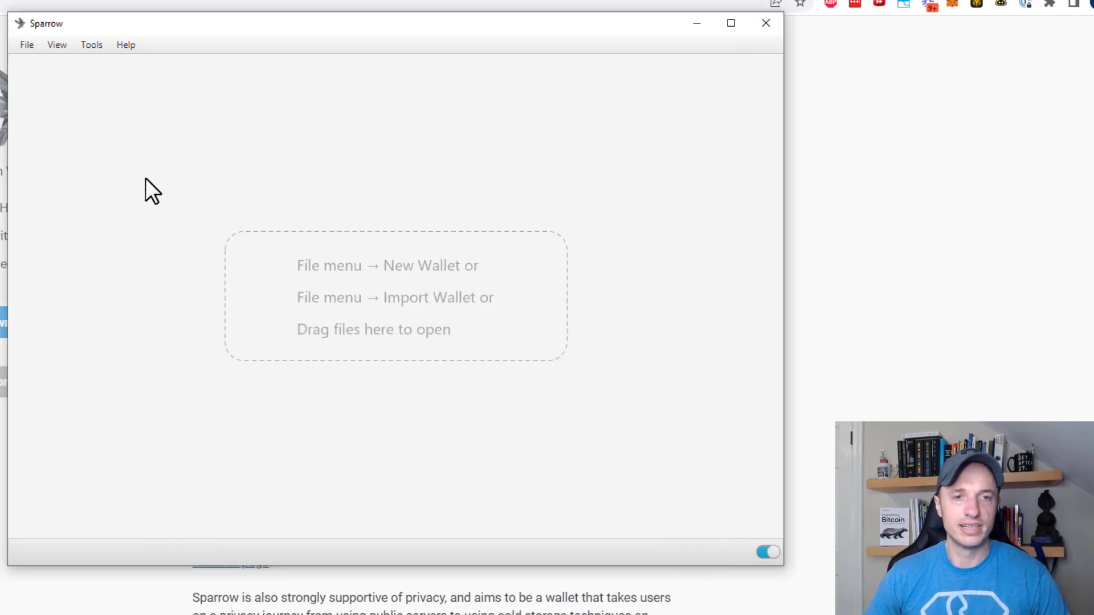
Create a new wallet named "Demo Wallet"
left_click(22, 46)
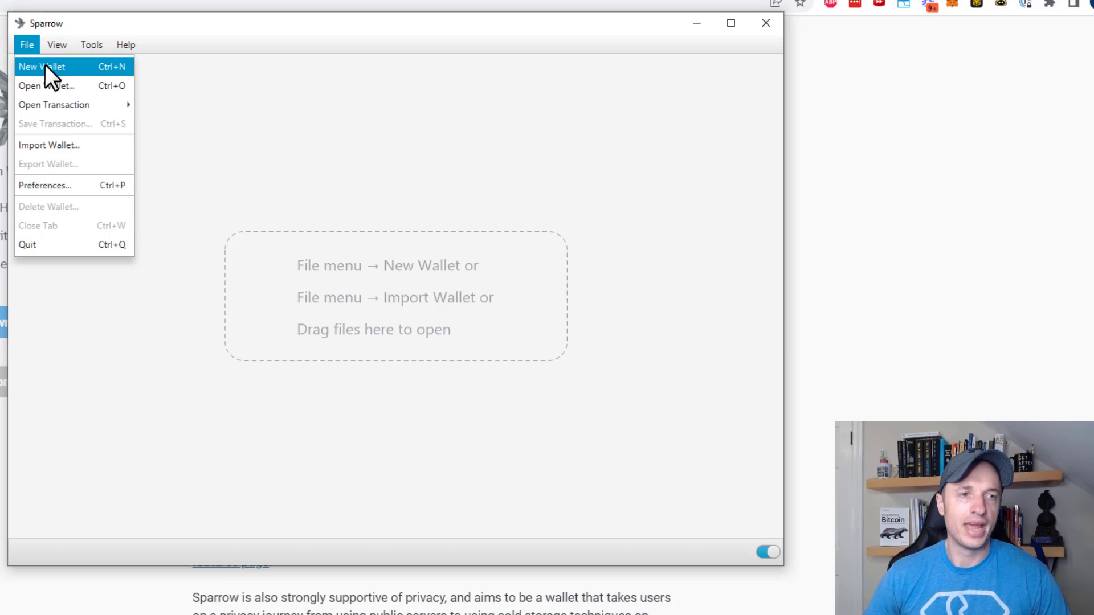
left_click(46, 65)
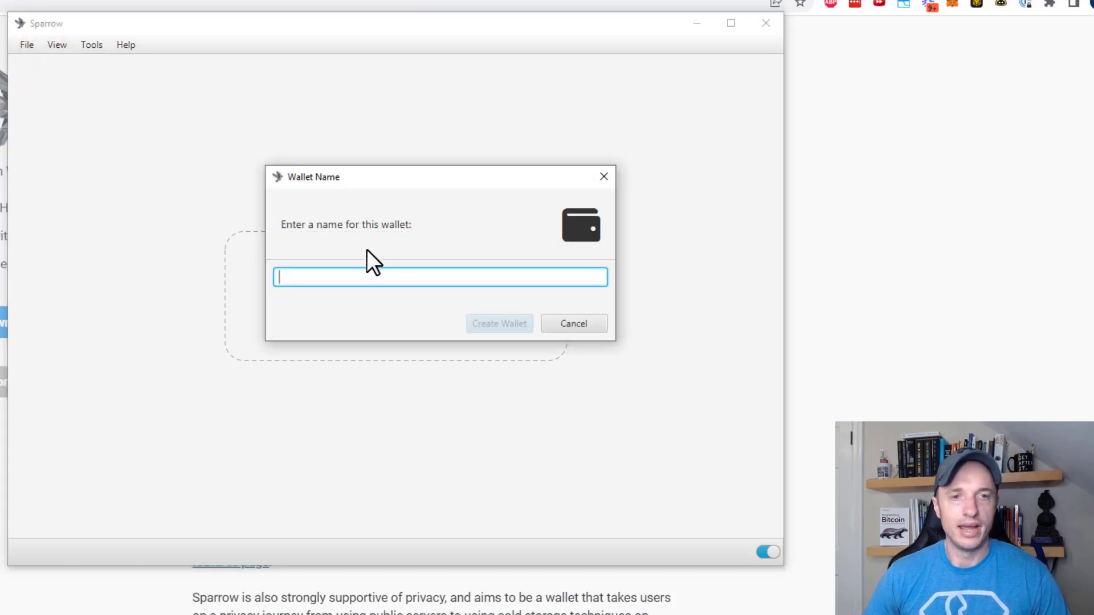
left_click(398, 282)
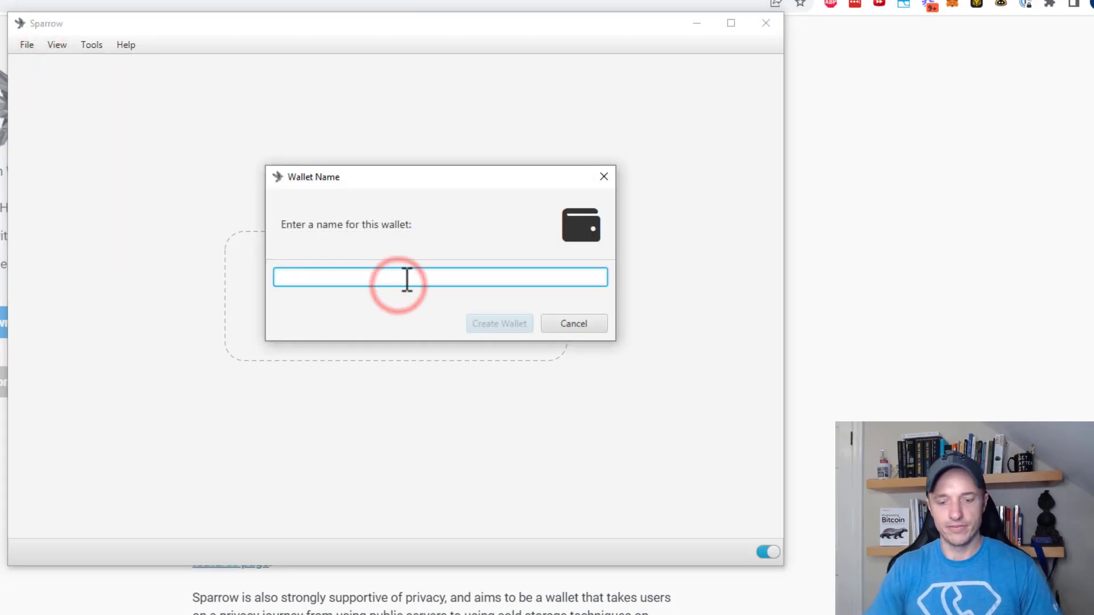
type("Demo Wallet")
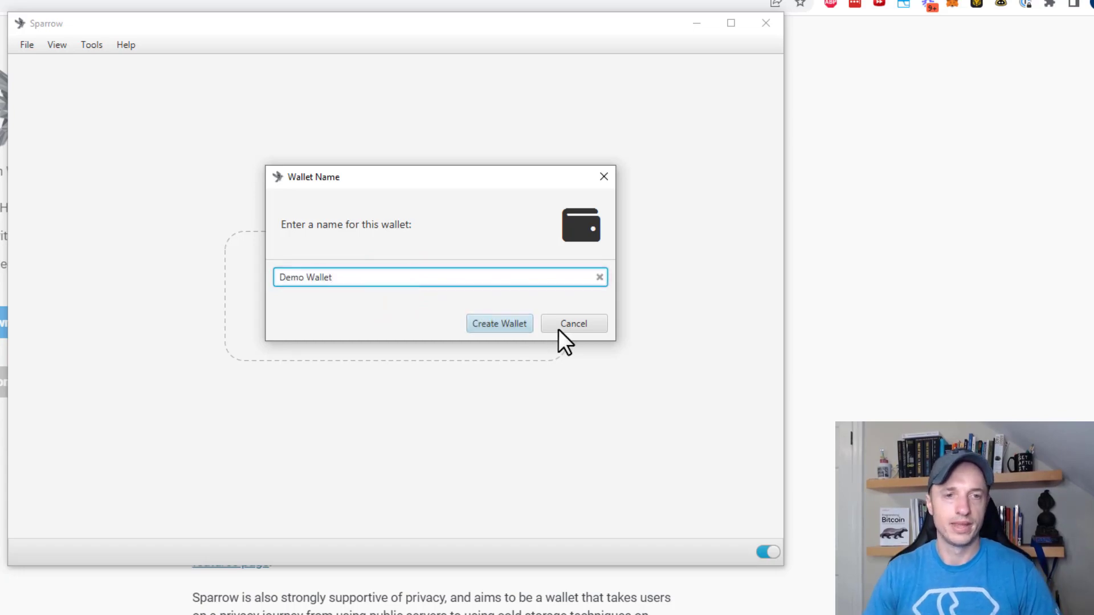
left_click(515, 326)
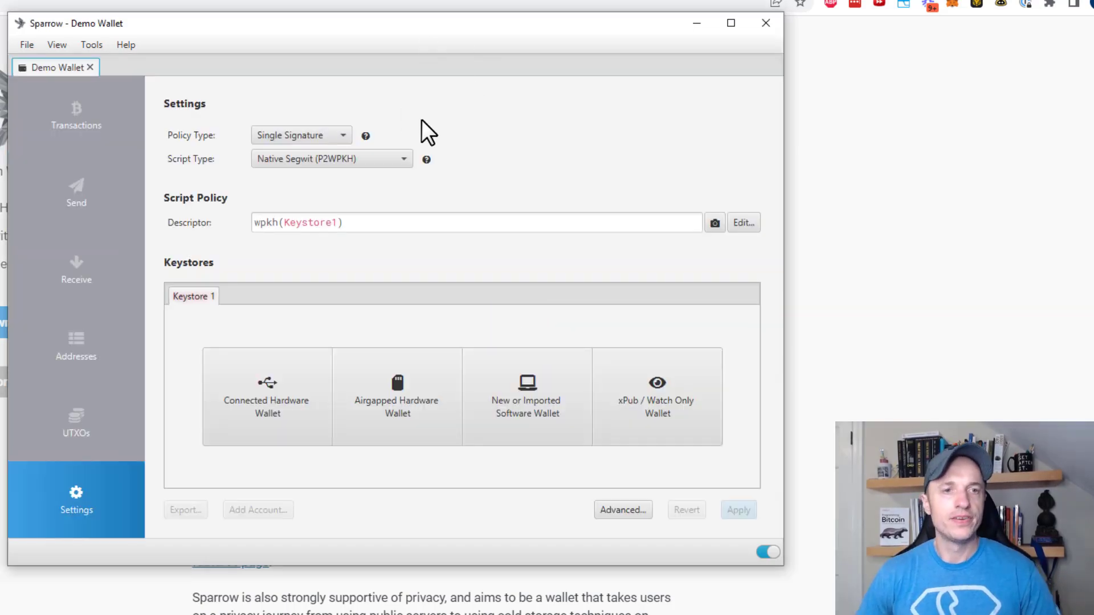
Review the policy and script type options, keeping Single Signature and Native Segwit (P2WPKH) for the wallet
left_click(319, 136)
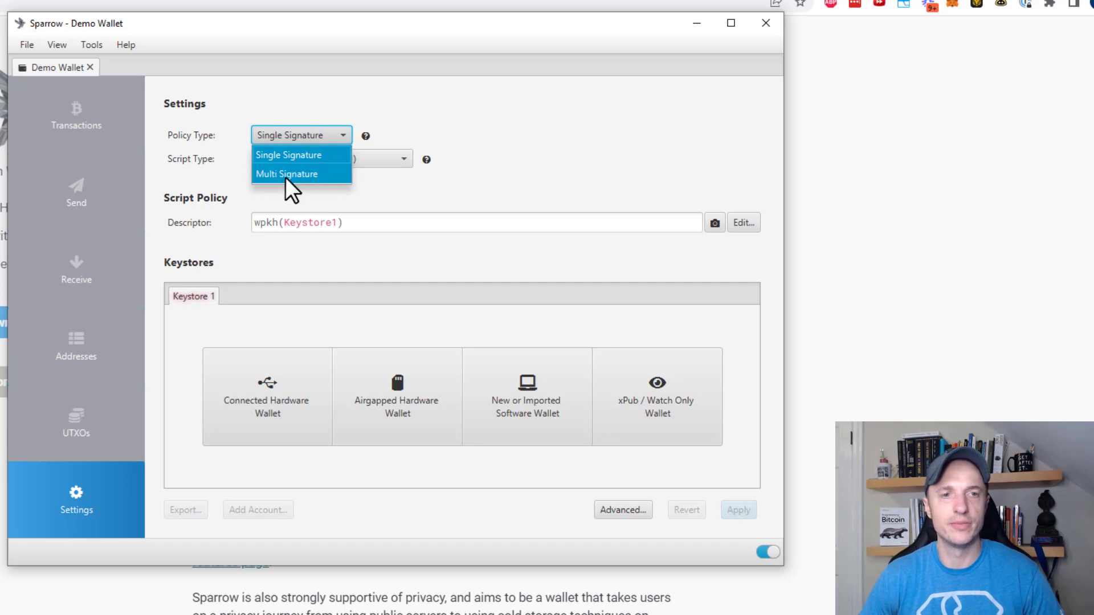
left_click(313, 158)
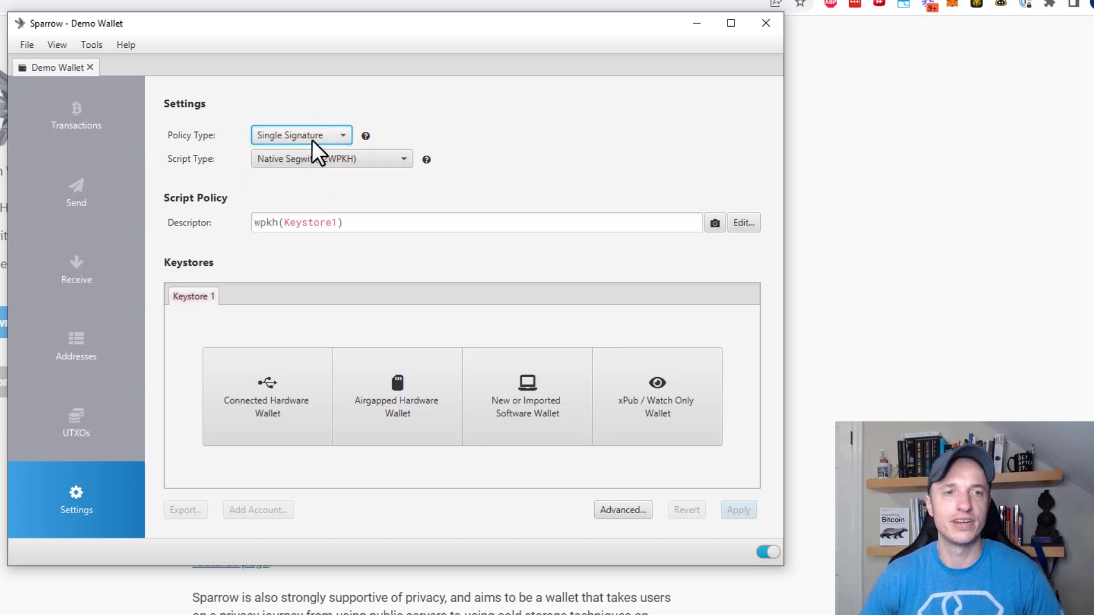
left_click(388, 159)
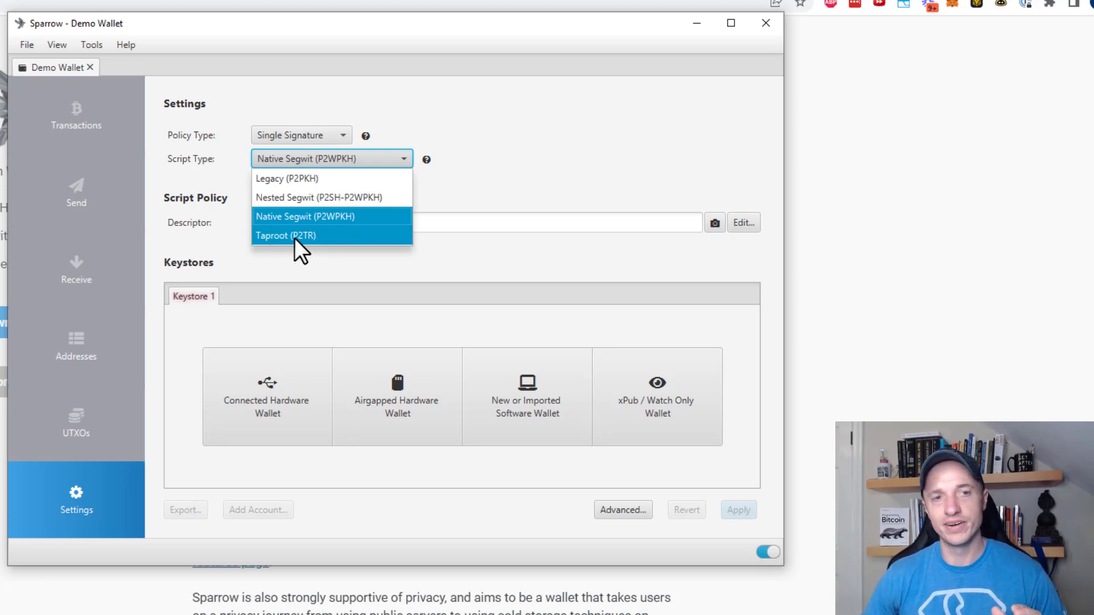
left_click(320, 218)
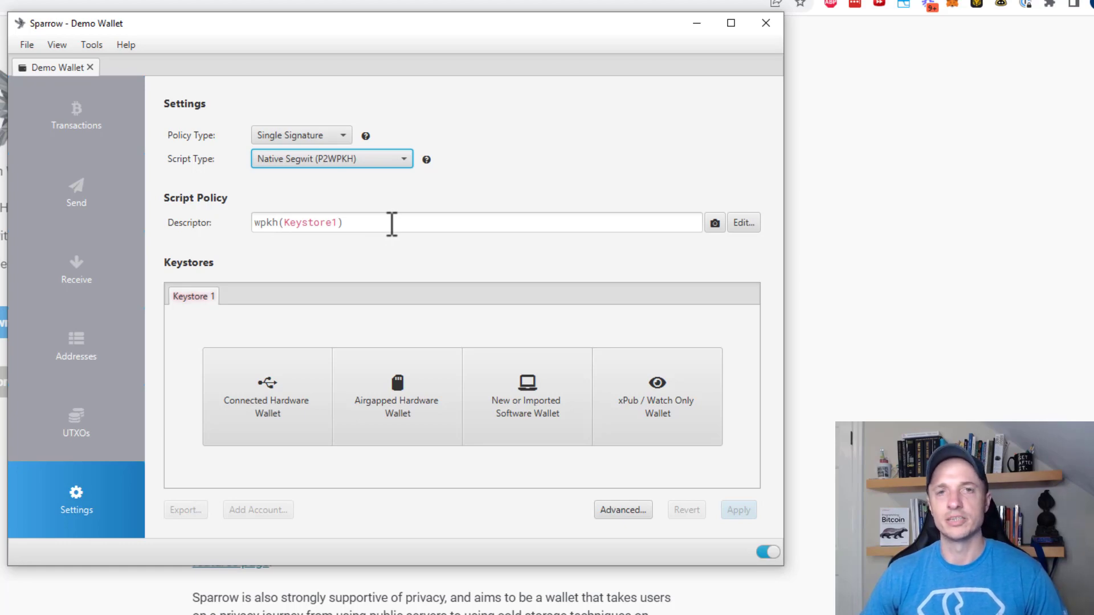
left_click(365, 218)
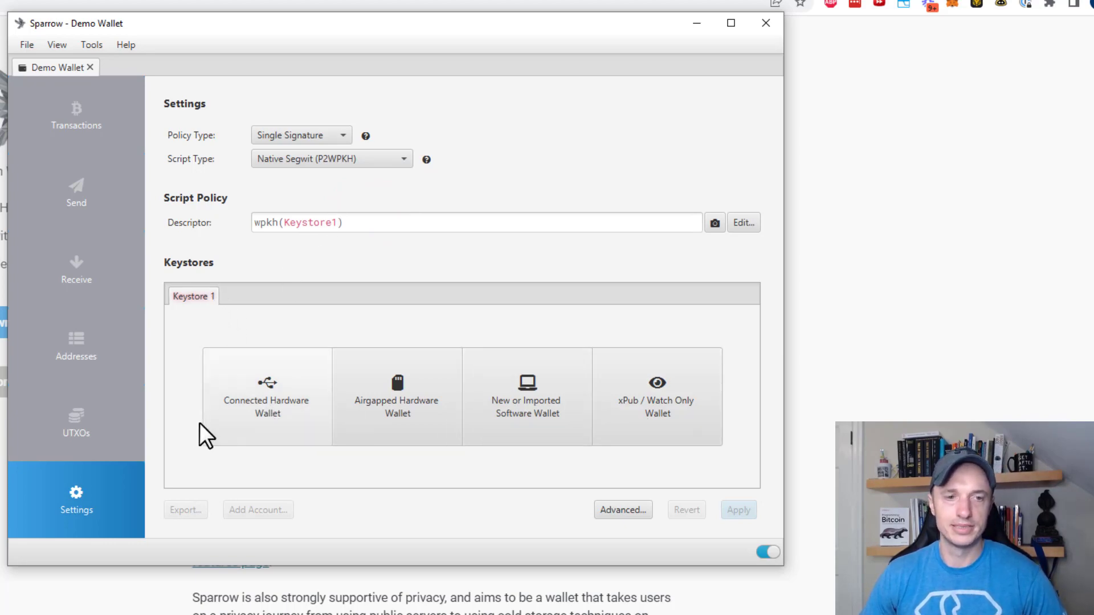
Choose a new software wallet as the keystore and generate a new 12-word BIP39 mnemonic
left_click(277, 402)
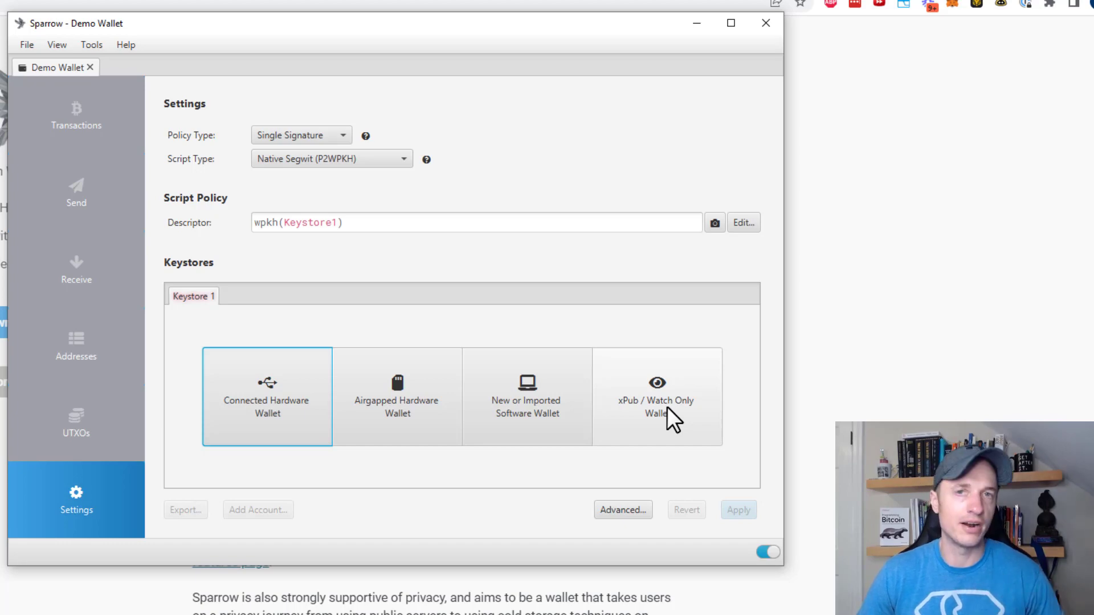
left_click(525, 413)
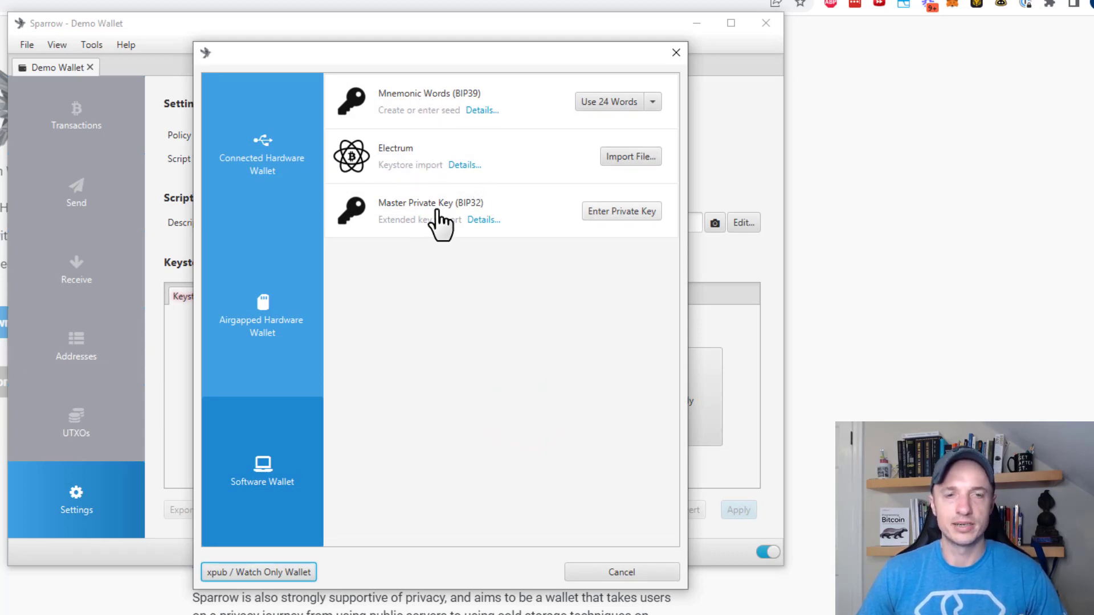
left_click(652, 103)
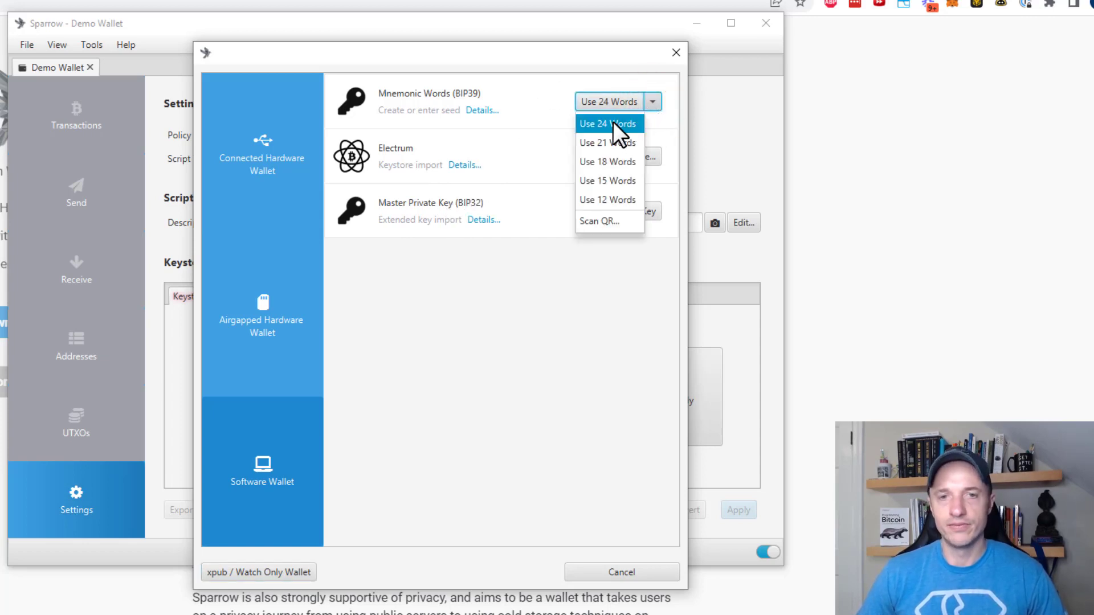
left_click(625, 200)
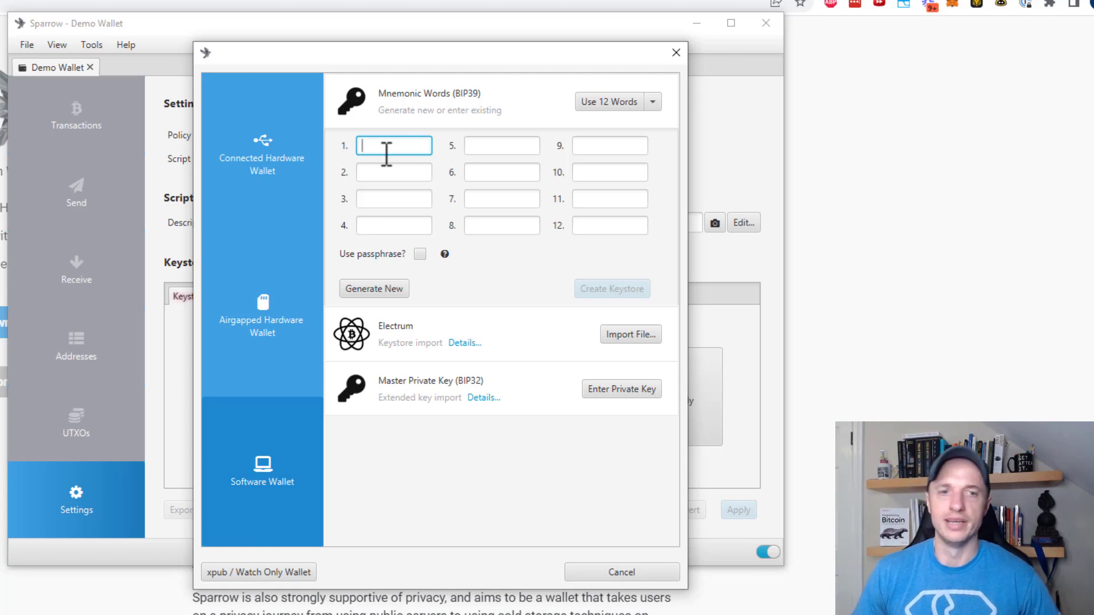
left_click(393, 290)
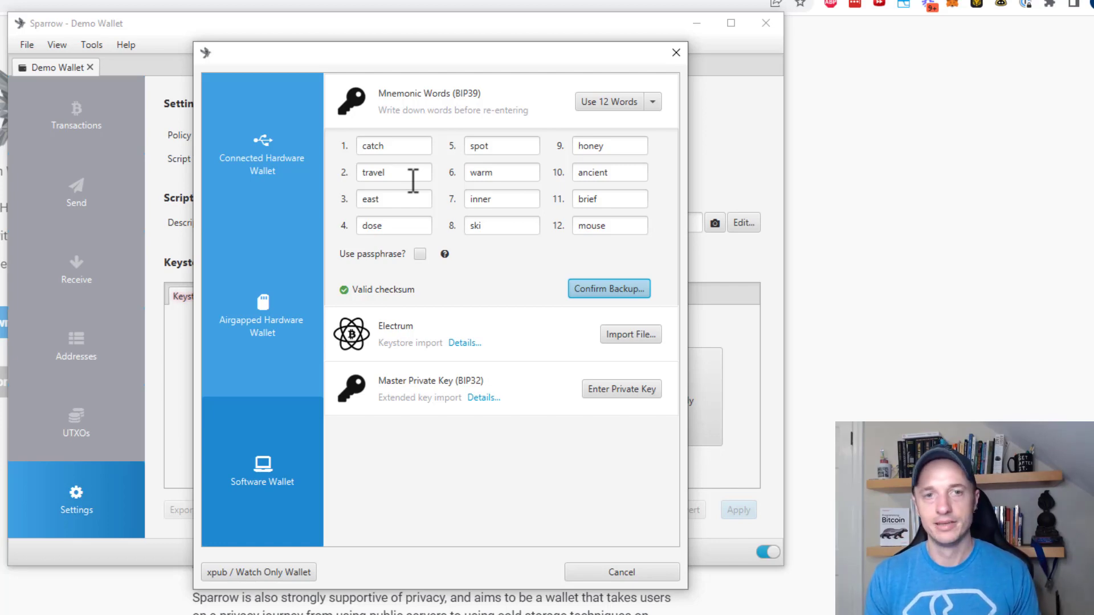
Enable the optional passphrase for the generated seed, leave it blank, and review the mnemonic words
left_click(420, 254)
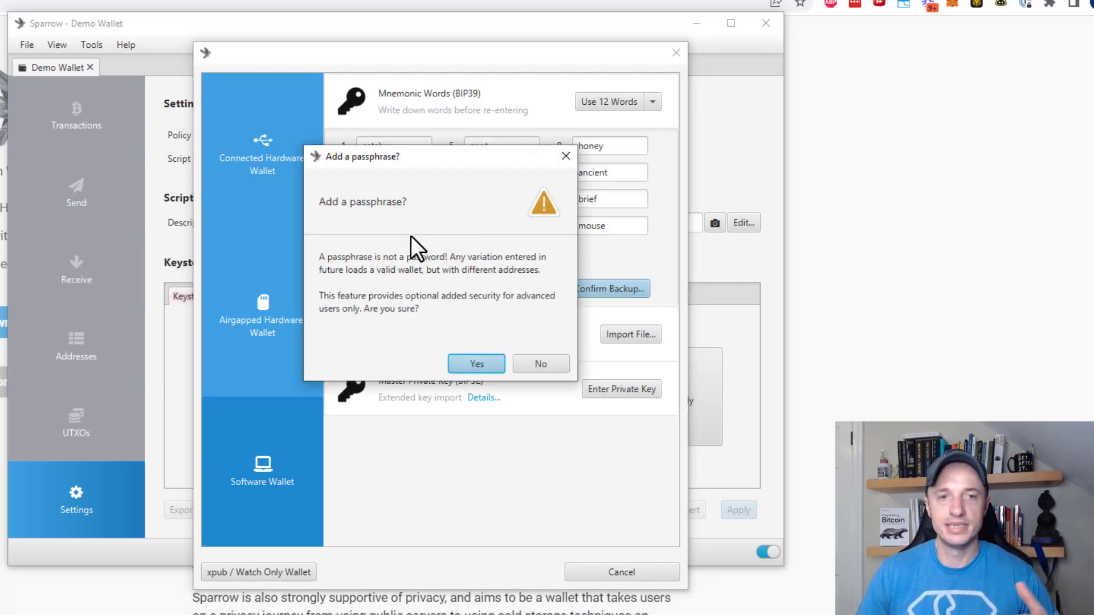
left_click(479, 362)
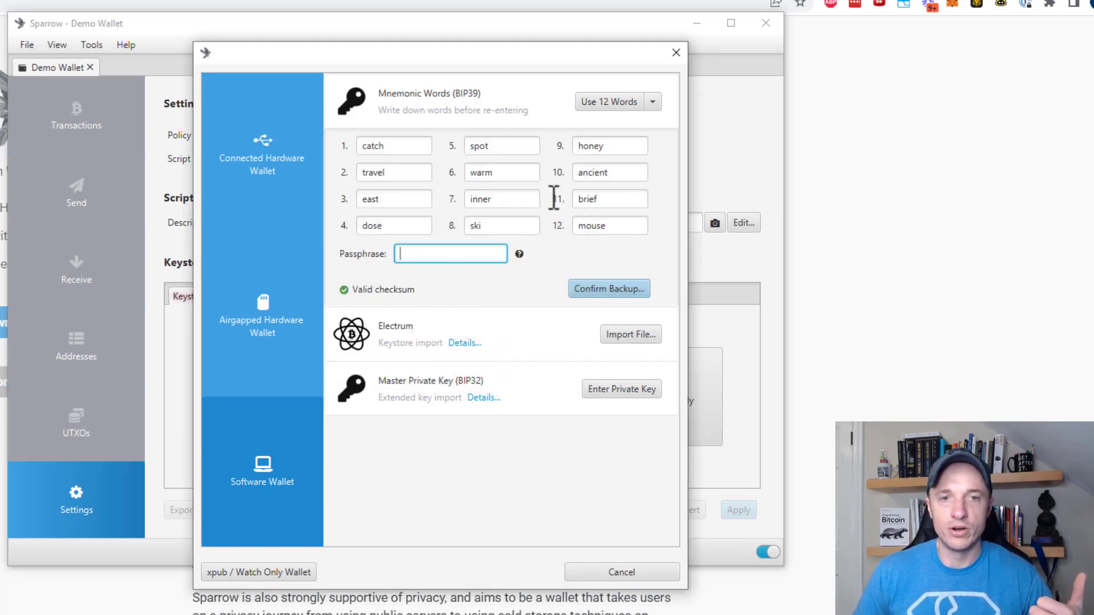
left_click(472, 255)
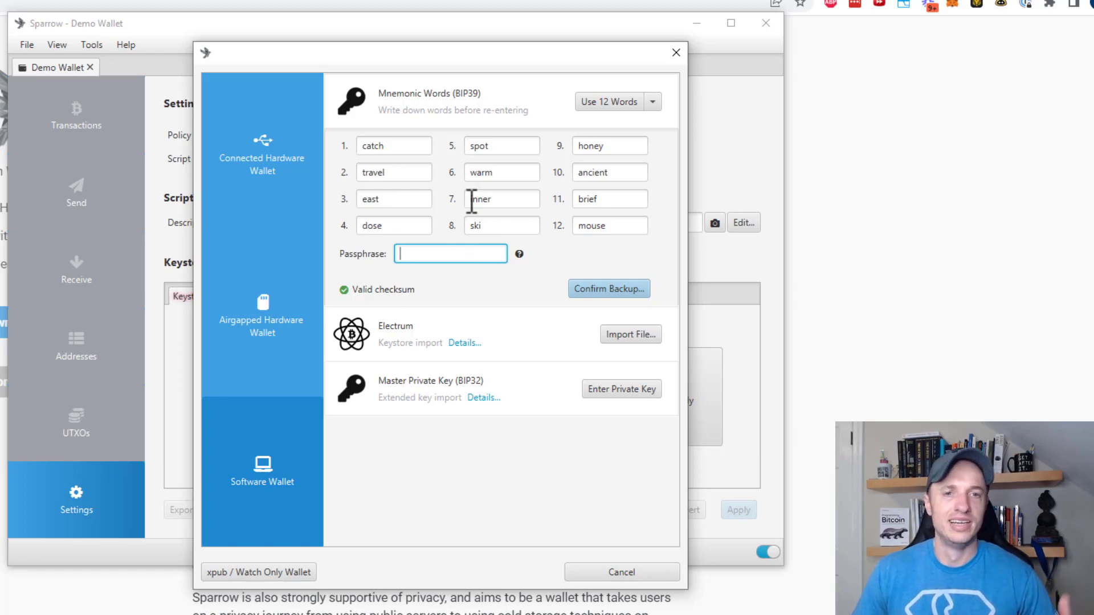
double_click(502, 199)
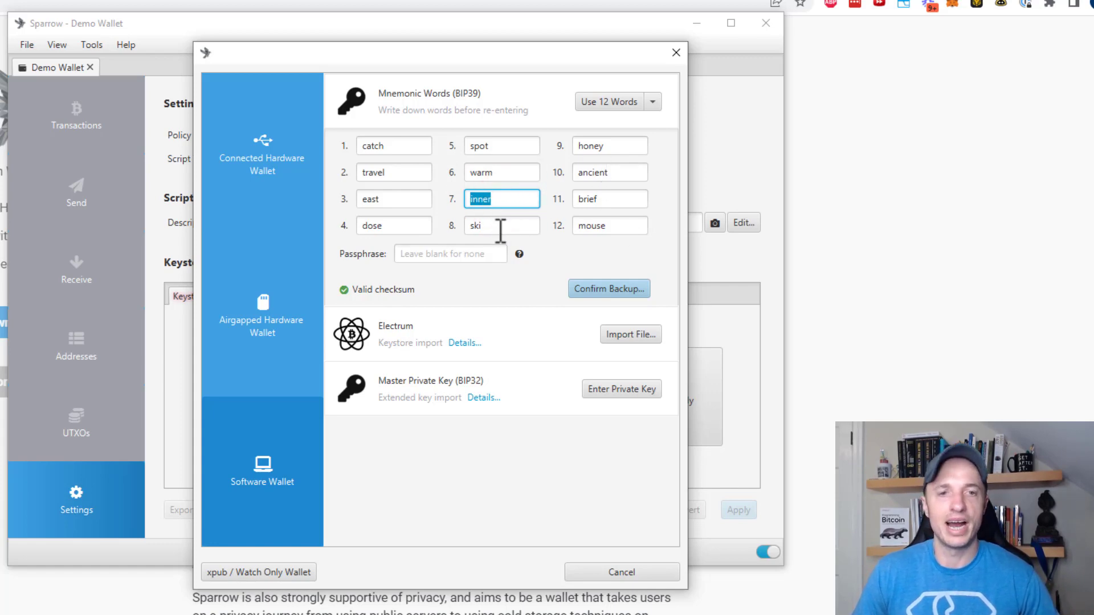
double_click(615, 225)
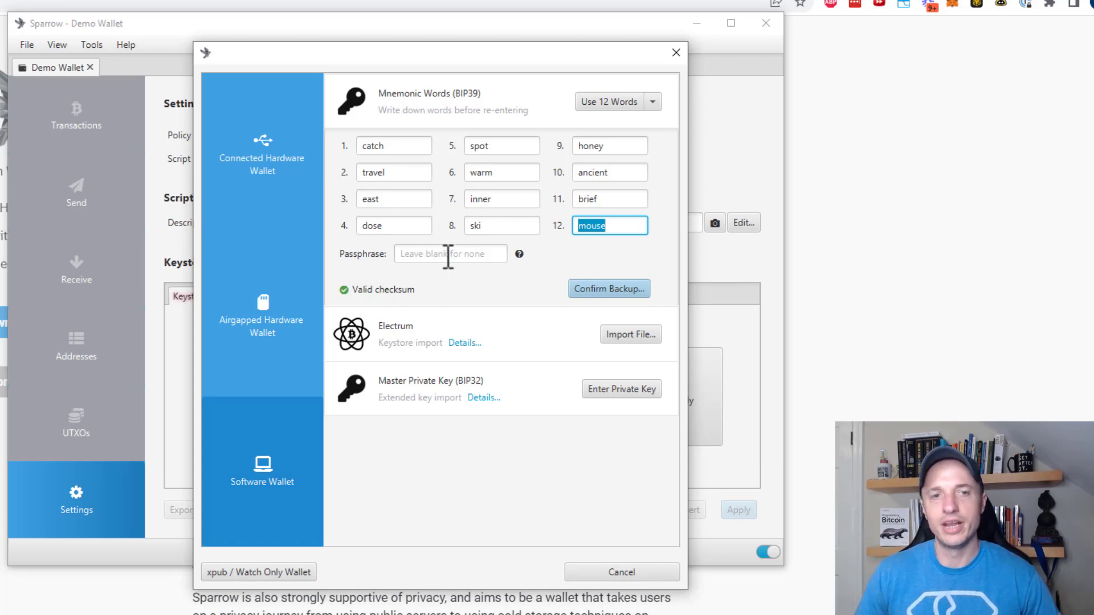
left_click(645, 246)
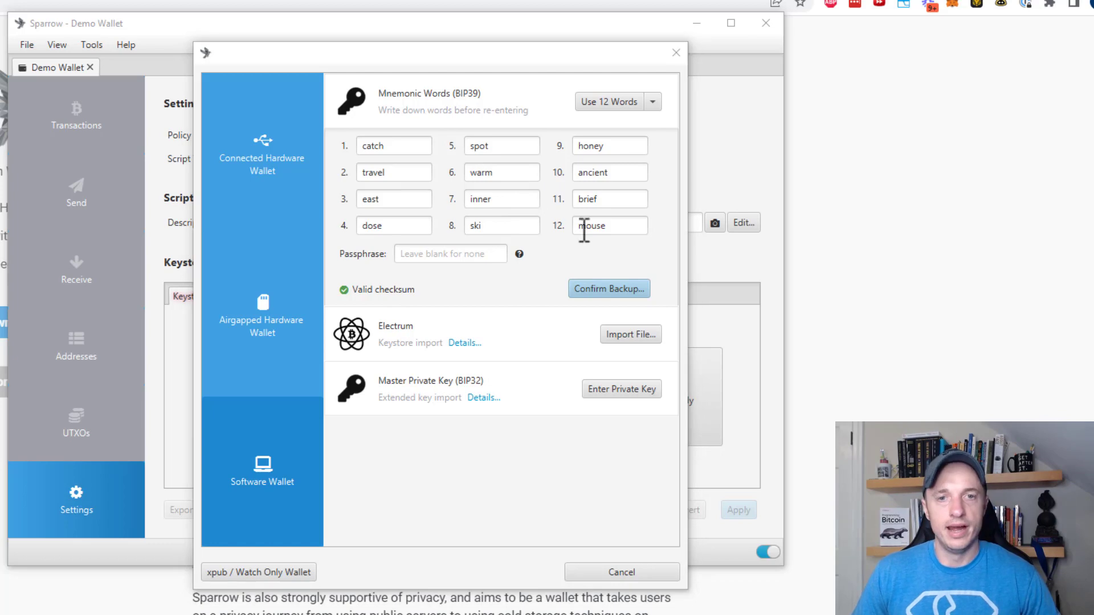
Confirm the backup by re-entering the 12 seed words, and import the keystore with derivation m/84'/0'/0'
left_click(611, 294)
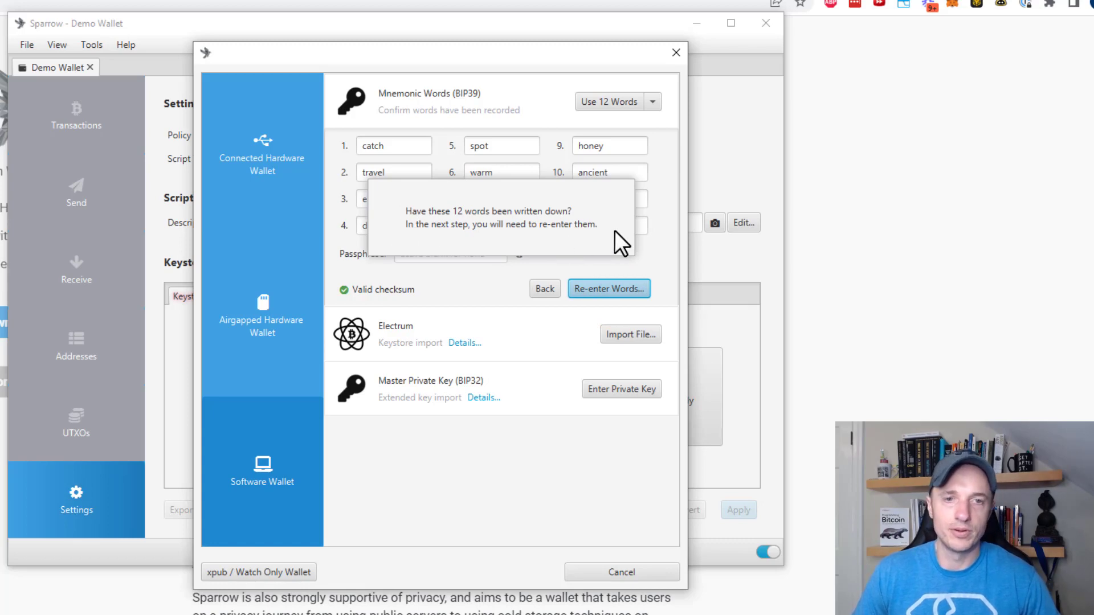
left_click(622, 292)
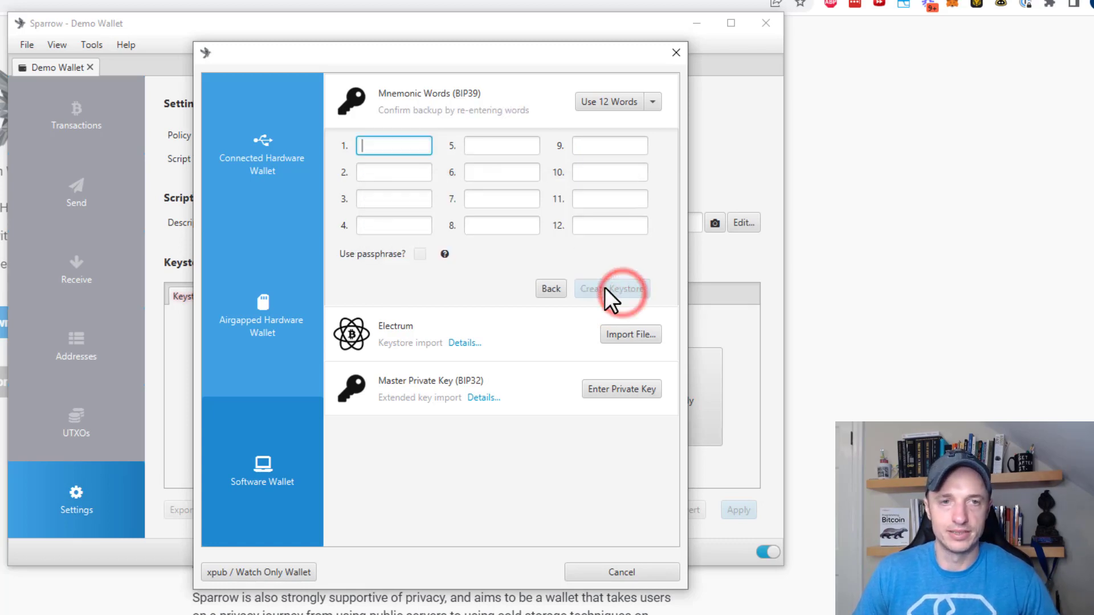
type("catch")
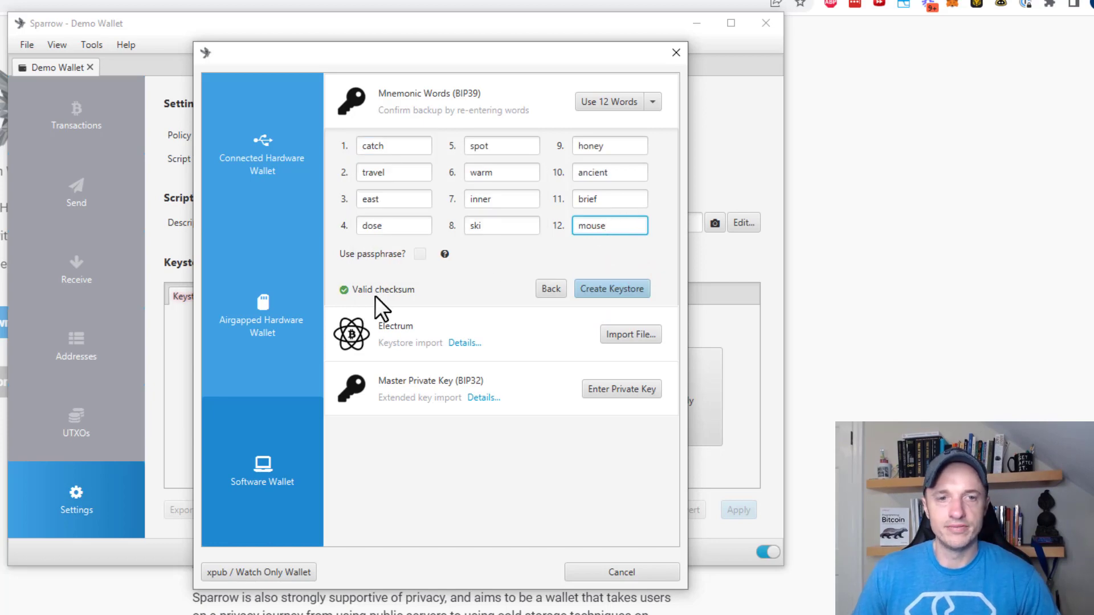
left_click(615, 290)
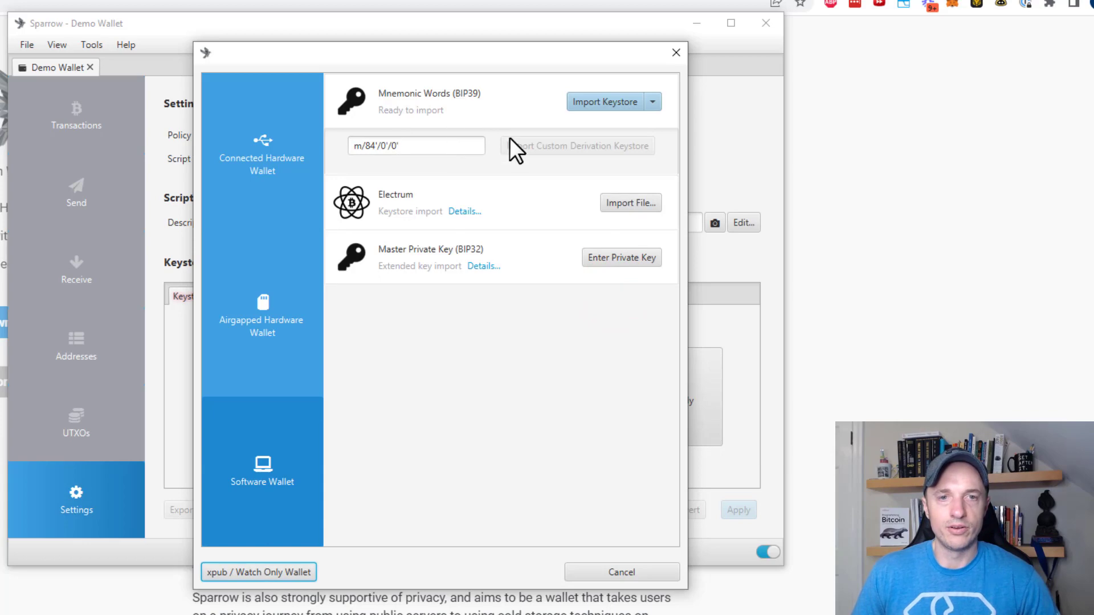
left_click(599, 108)
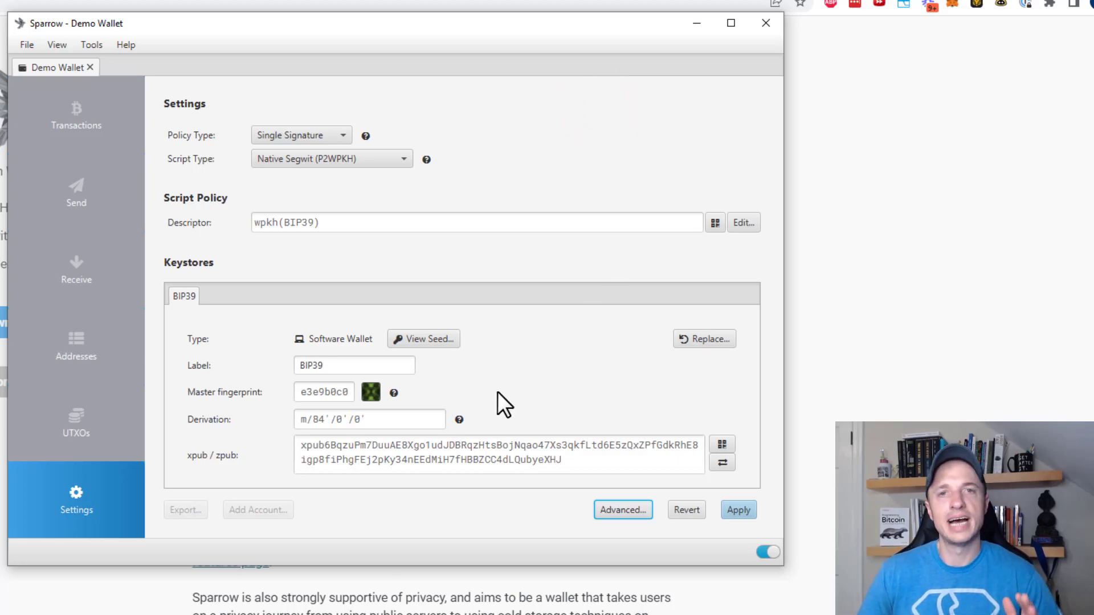
Review the new keystore's details: the stored seed words, label, master fingerprint and extended public key
left_click(425, 339)
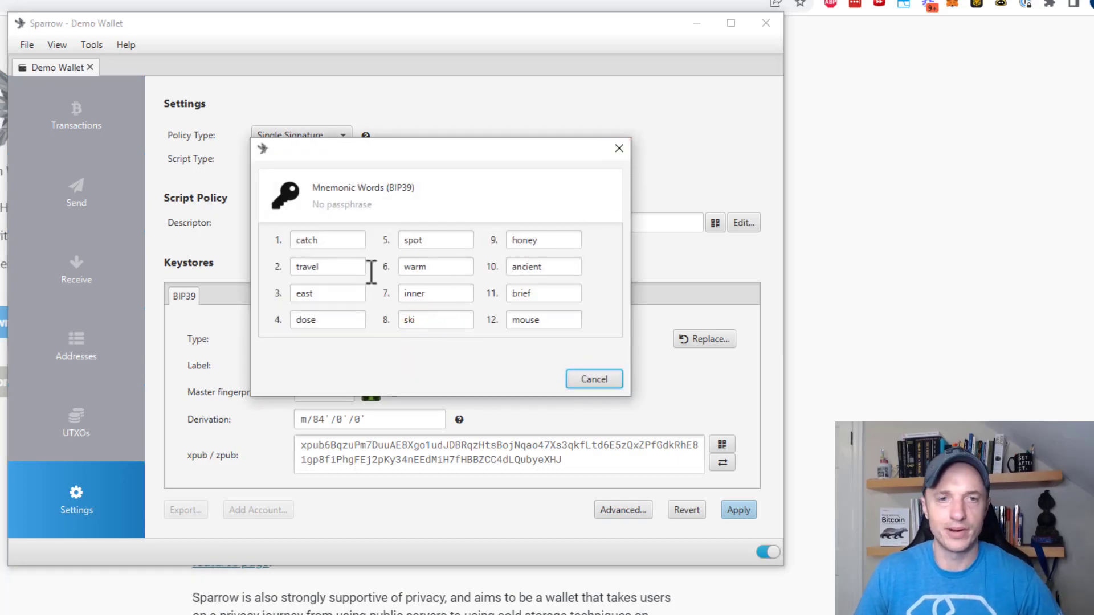
left_click(618, 149)
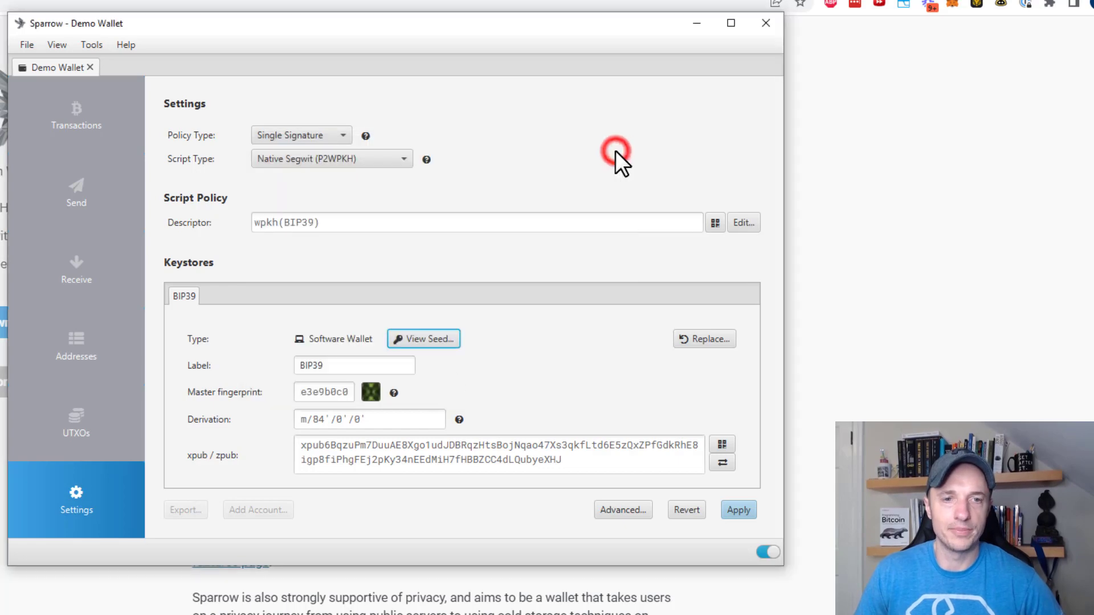
double_click(376, 365)
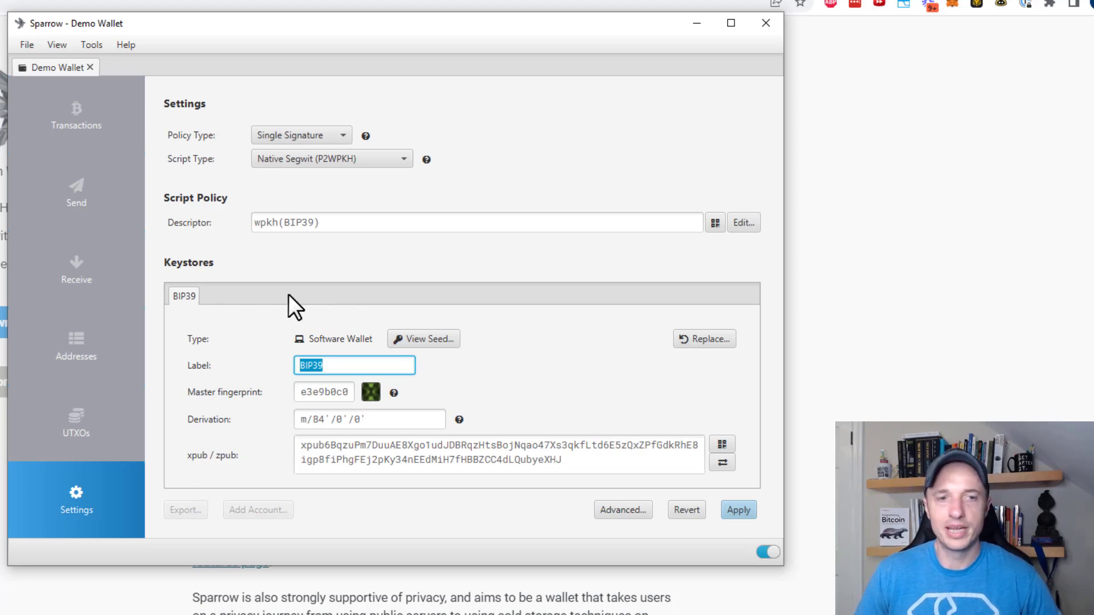
left_click(335, 390)
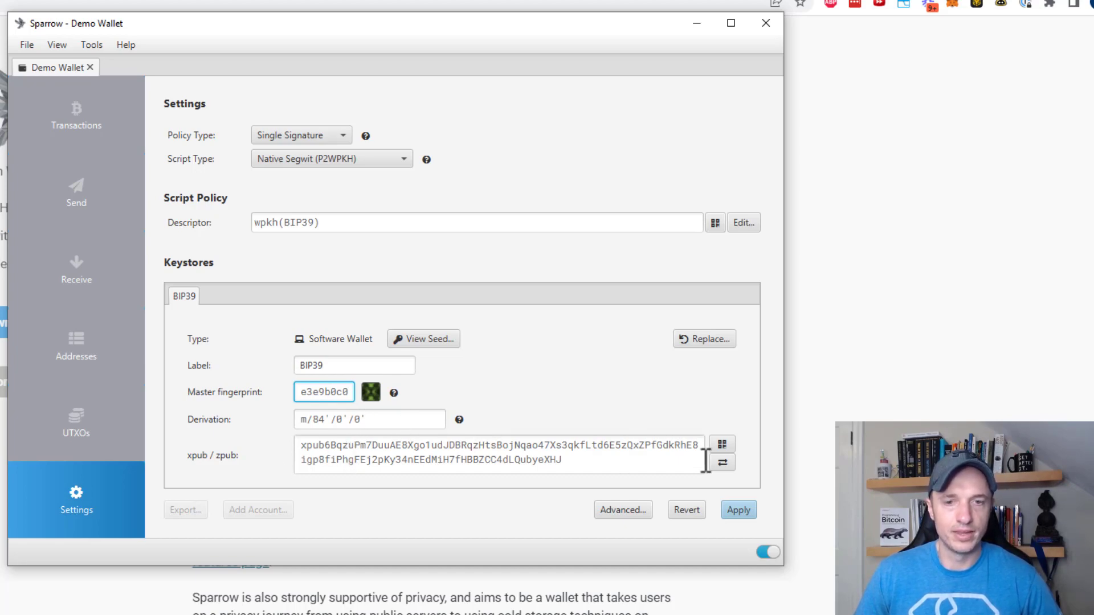
double_click(561, 459)
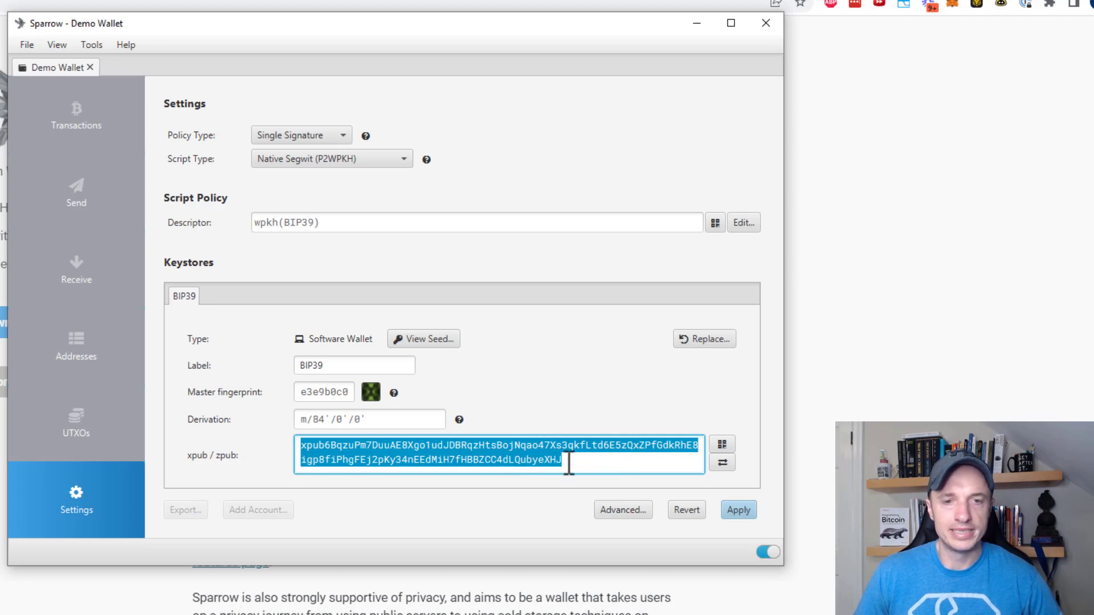
left_click_drag(570, 460, 300, 419)
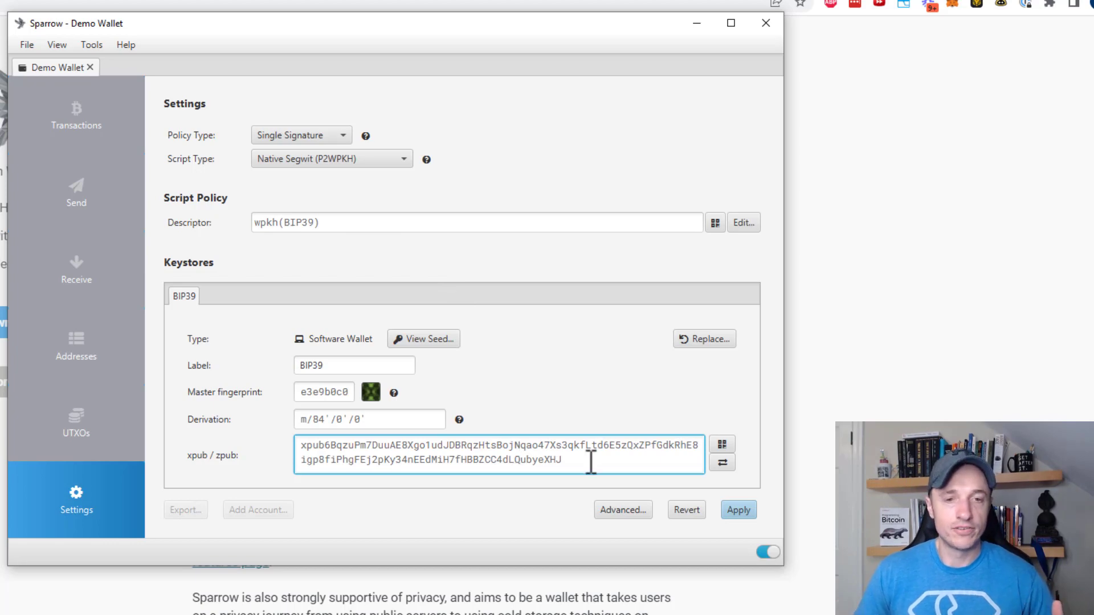
left_click_drag(587, 460, 235, 426)
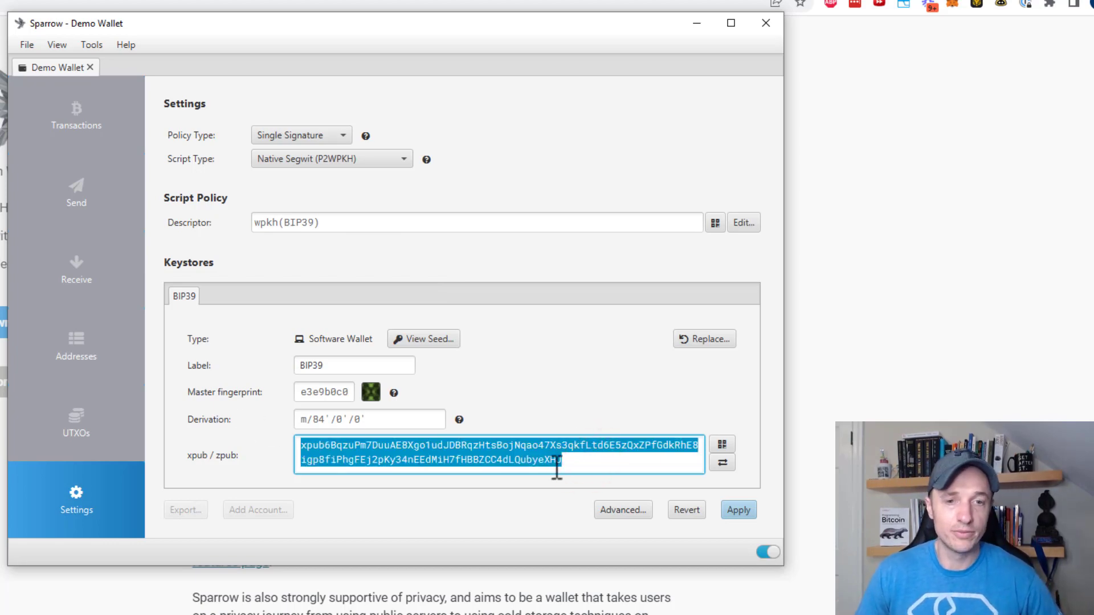
left_click_drag(566, 460, 232, 447)
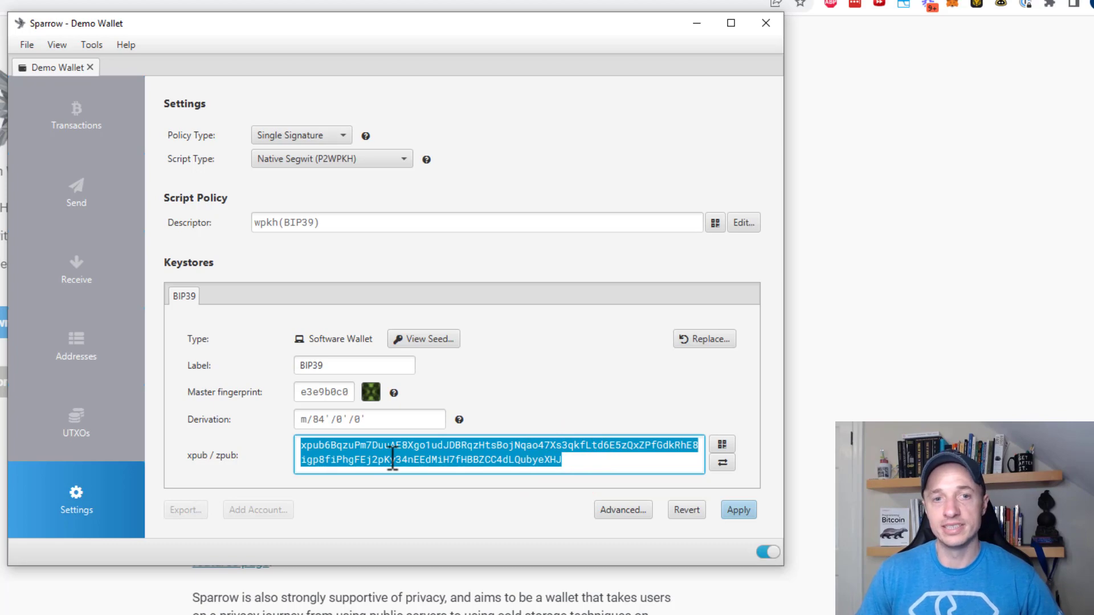
left_click(591, 465)
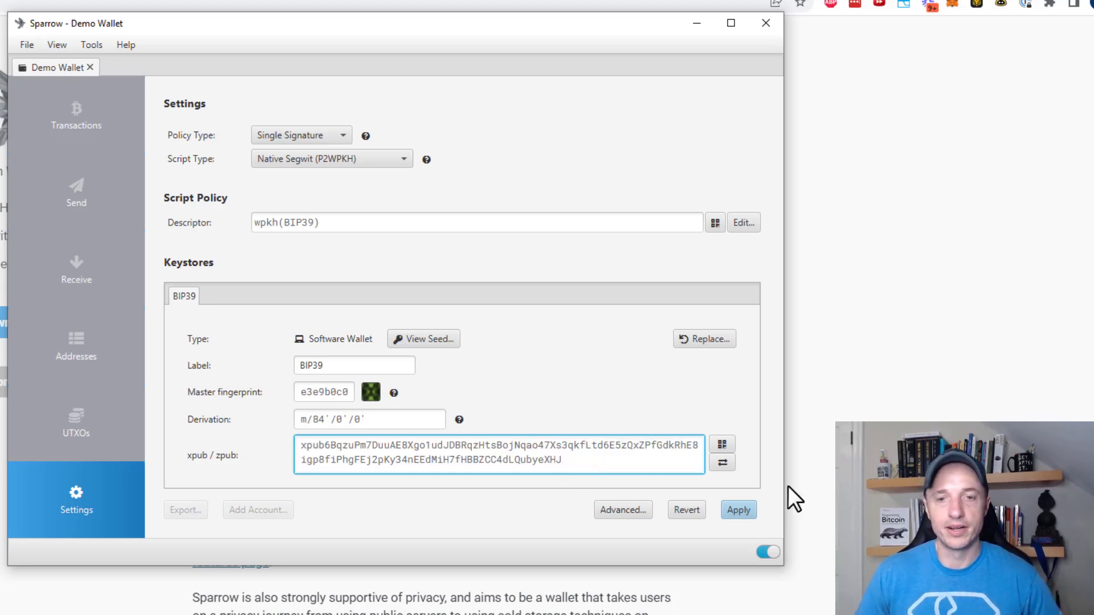
Apply the wallet settings without adding a wallet password
left_click(738, 510)
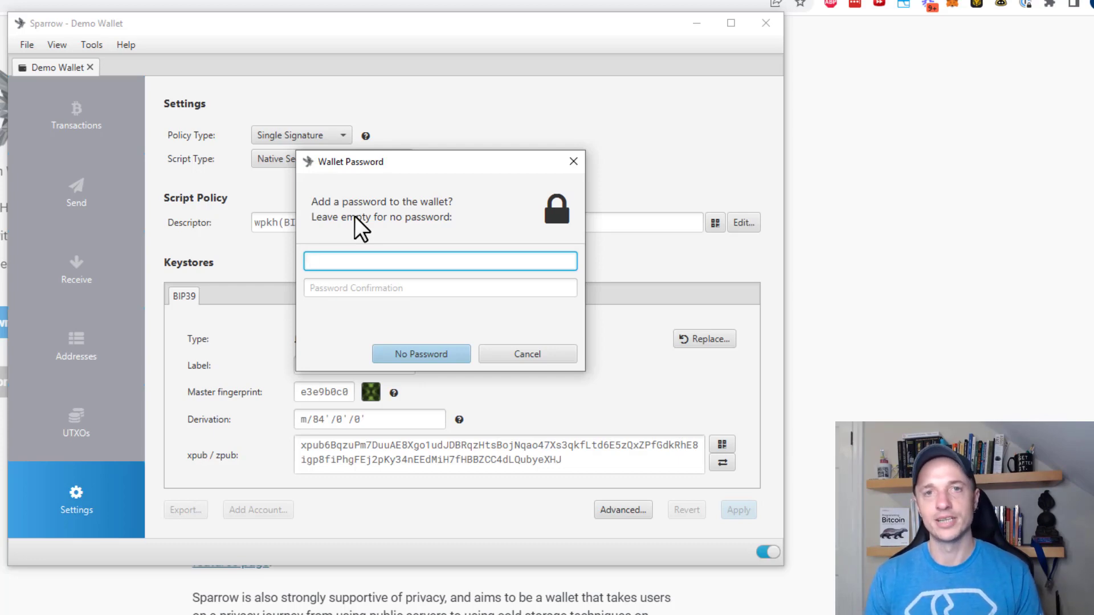
key("shift+F10")
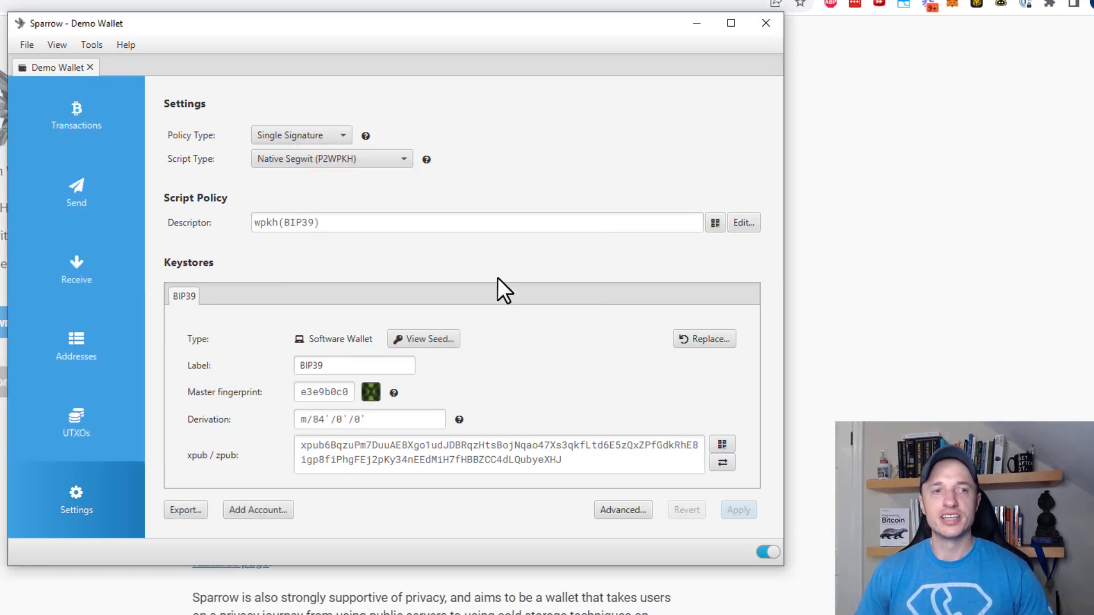
Look through the demo wallet's transaction history, its send form with fee options, and its receive address details
left_click(83, 128)
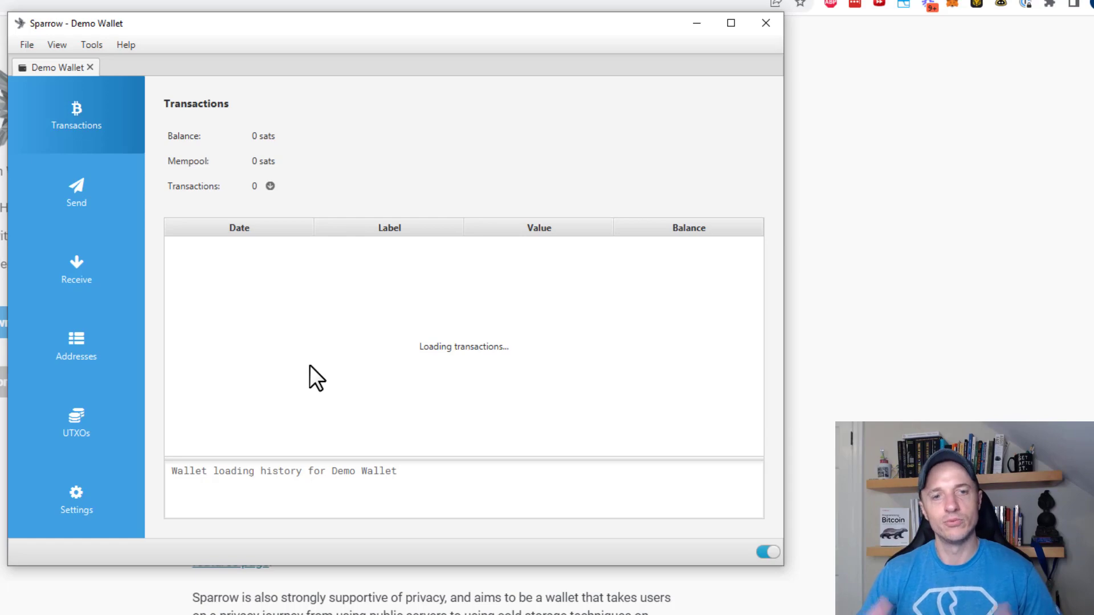
left_click(73, 188)
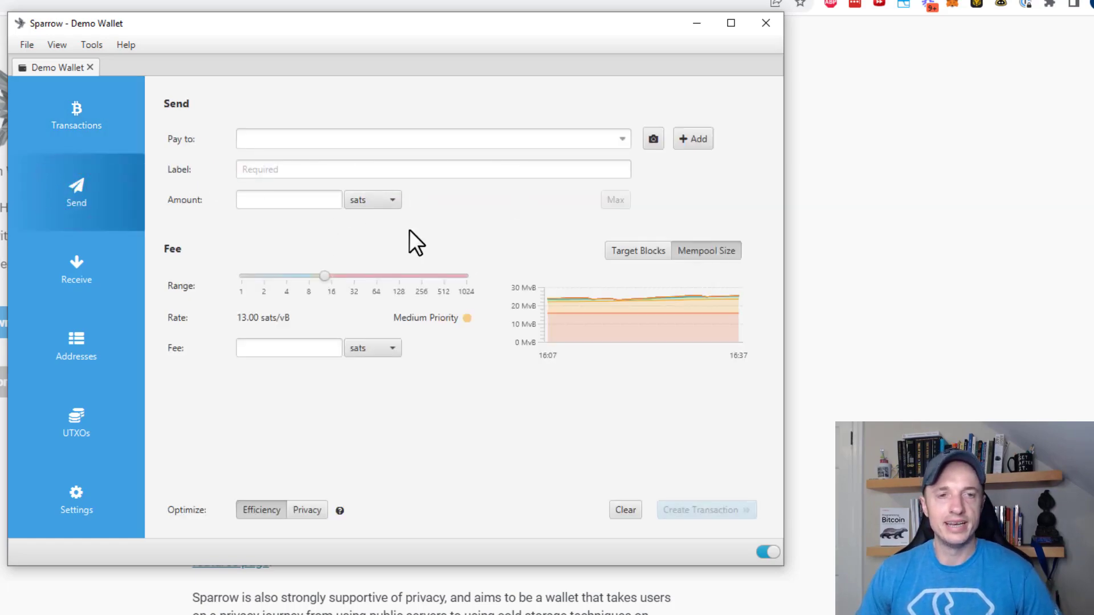
left_click(90, 283)
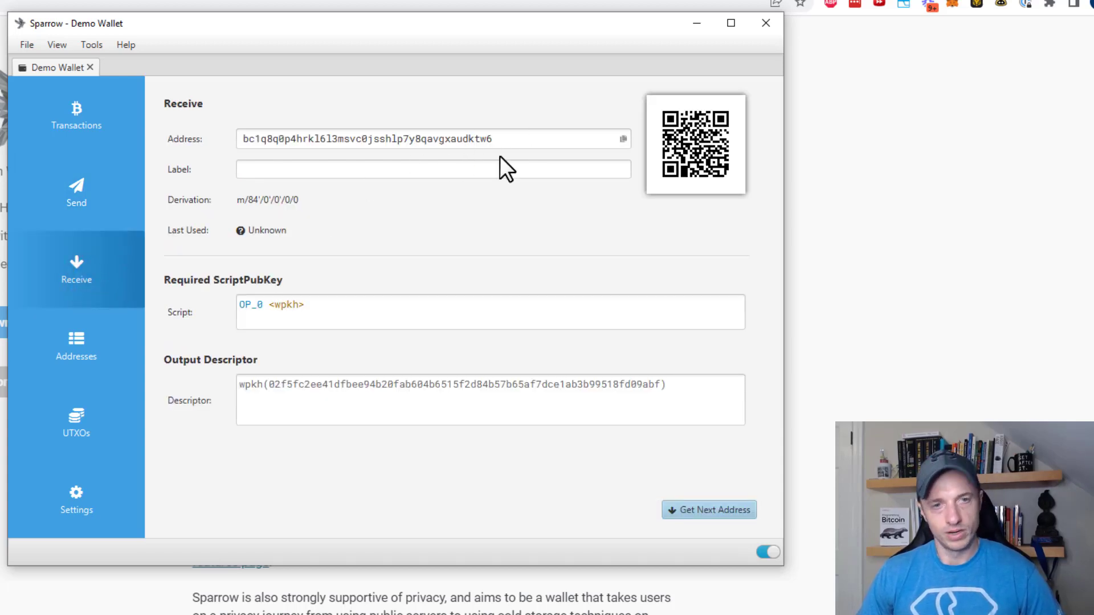
Browse the demo wallet's list of receive addresses from beginning to end and return to its start
left_click(80, 362)
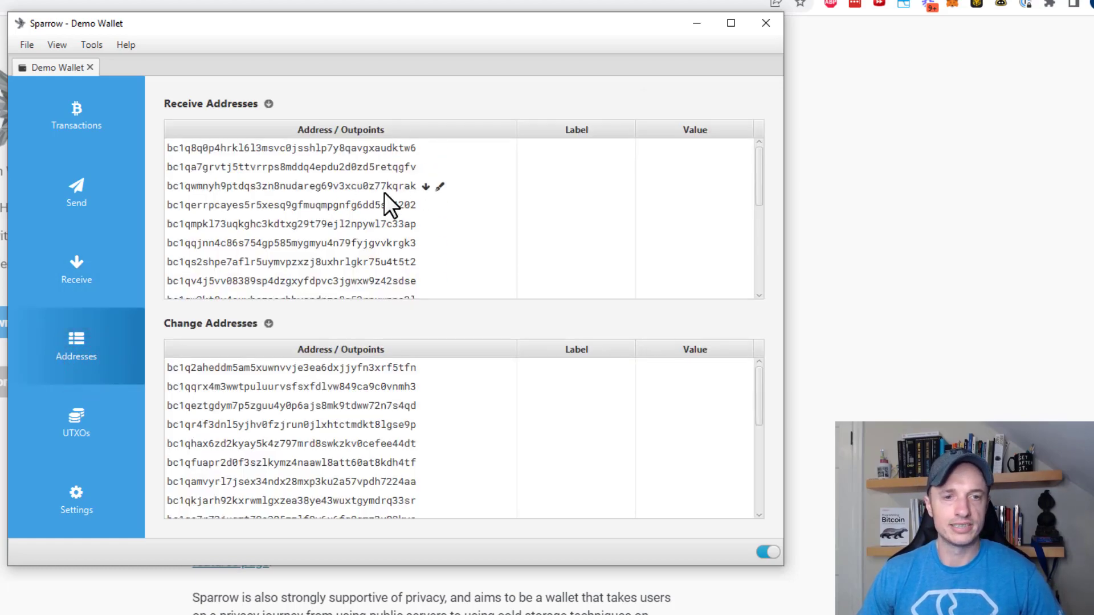
scroll(371, 256, "down", 3)
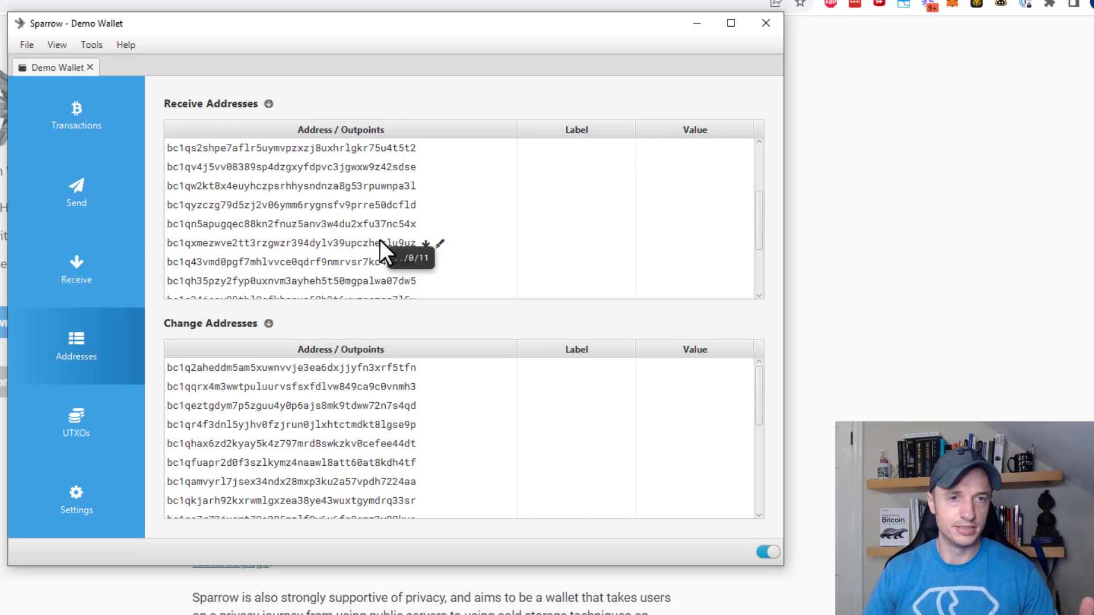
scroll(379, 239, "down", 3)
scroll(366, 227, "up", 2)
scroll(365, 226, "down", 2)
scroll(366, 228, "up", 2)
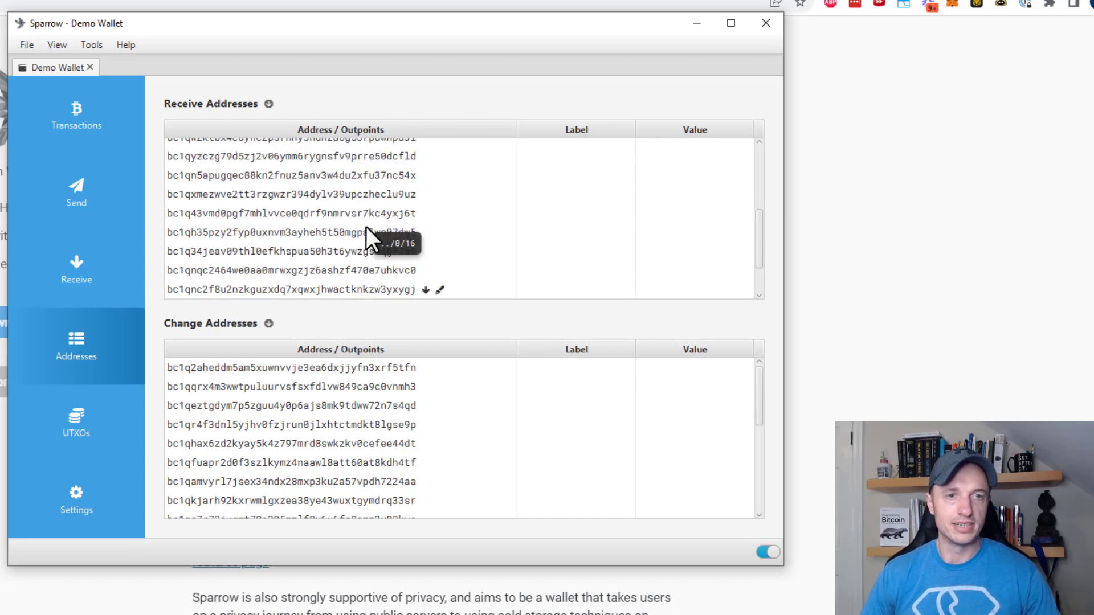
scroll(366, 228, "down", 2)
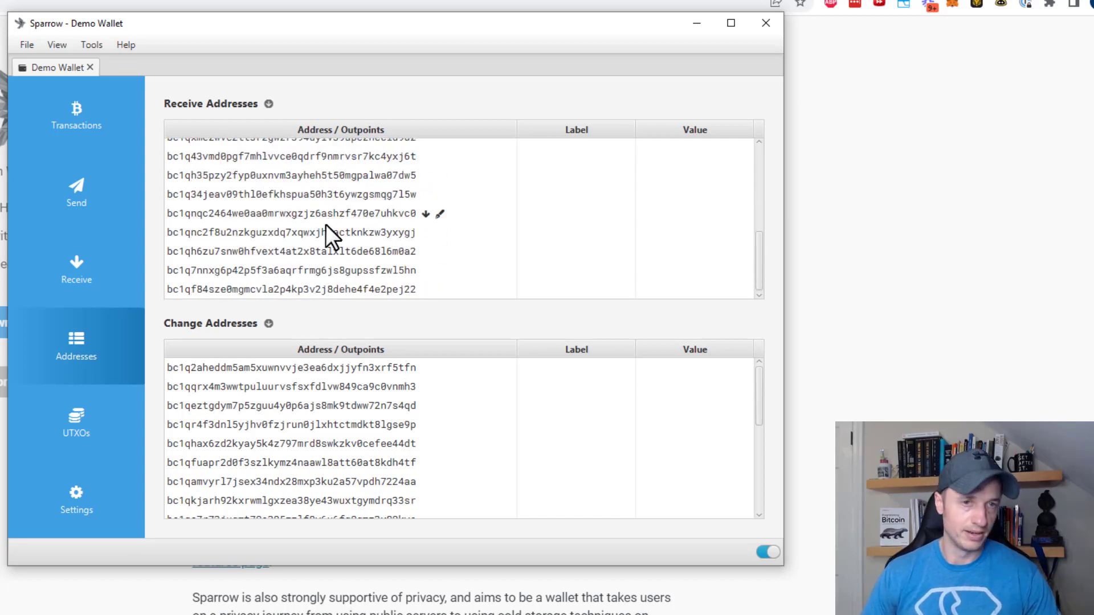
scroll(336, 259, "up", 5)
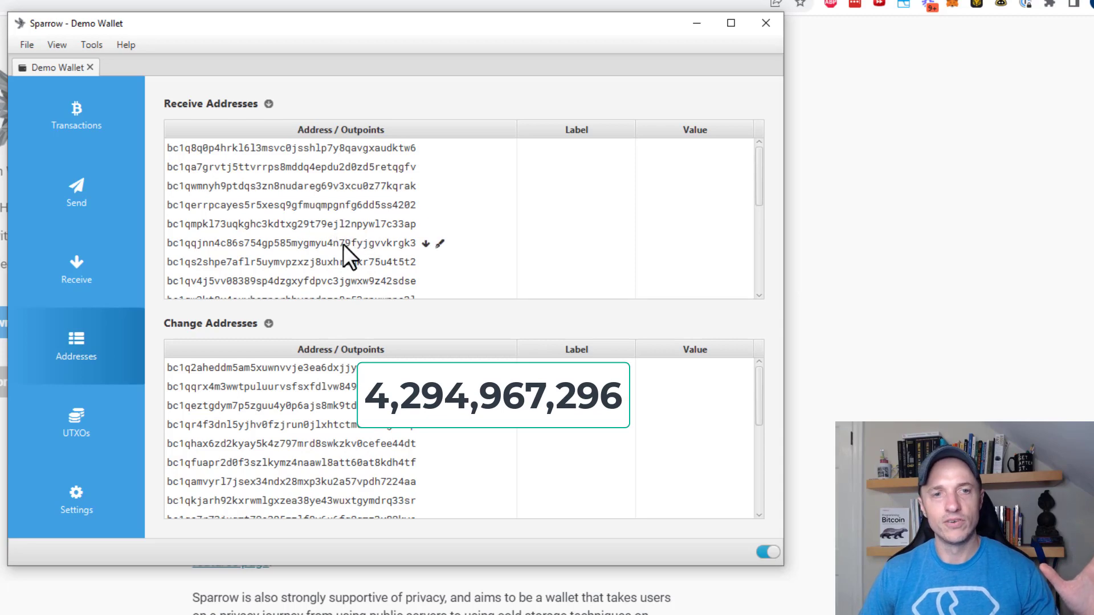
Look through the rest of the wallet's receive and change addresses, its unspent transaction outputs and its settings
scroll(357, 234, "down", 1)
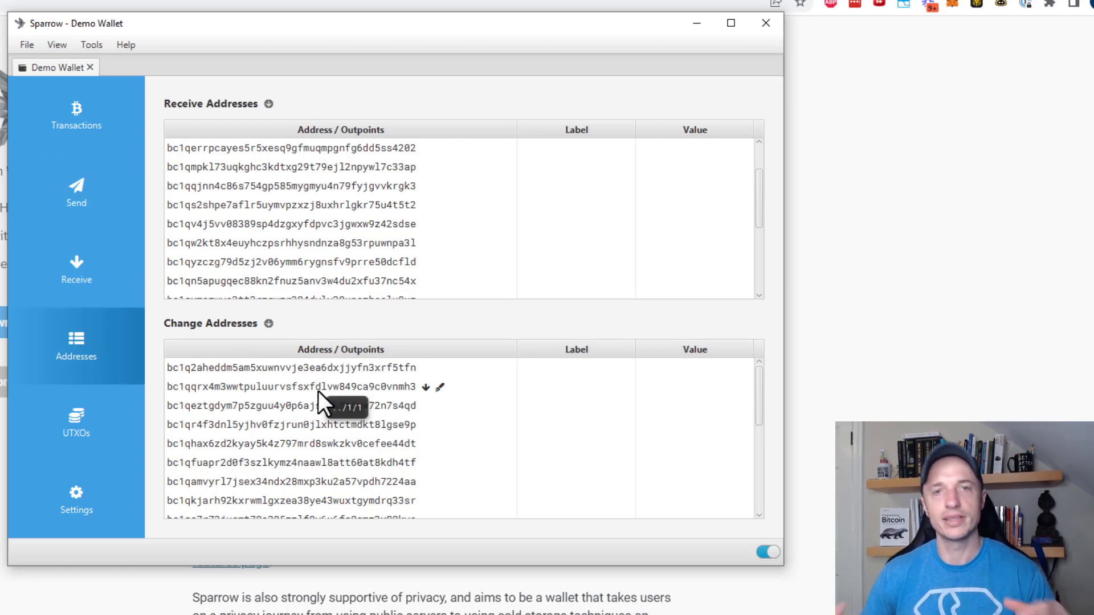
left_click(106, 423)
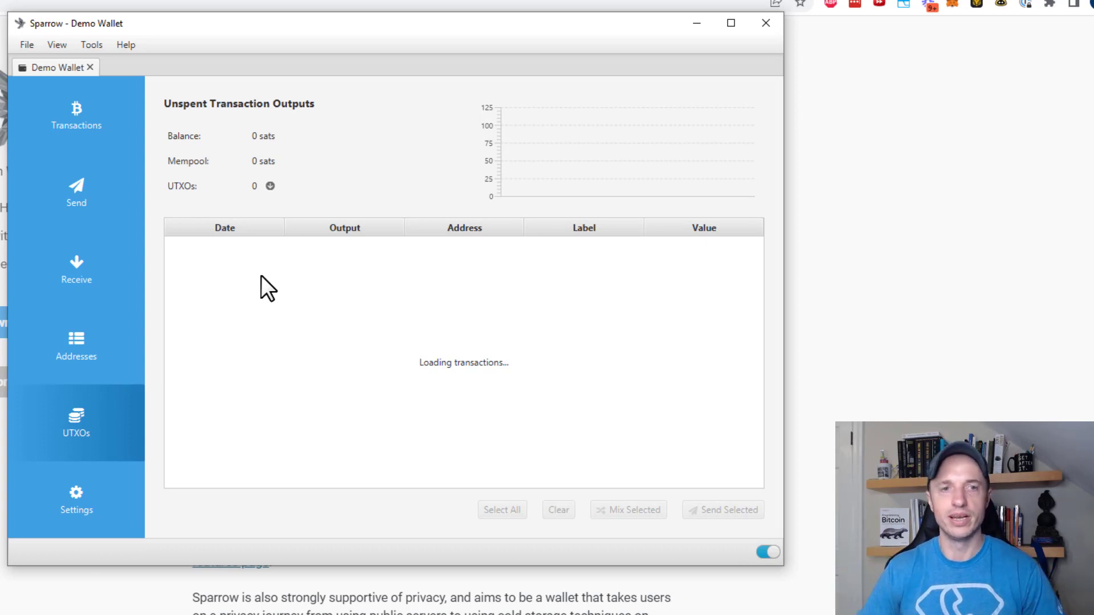
left_click(86, 509)
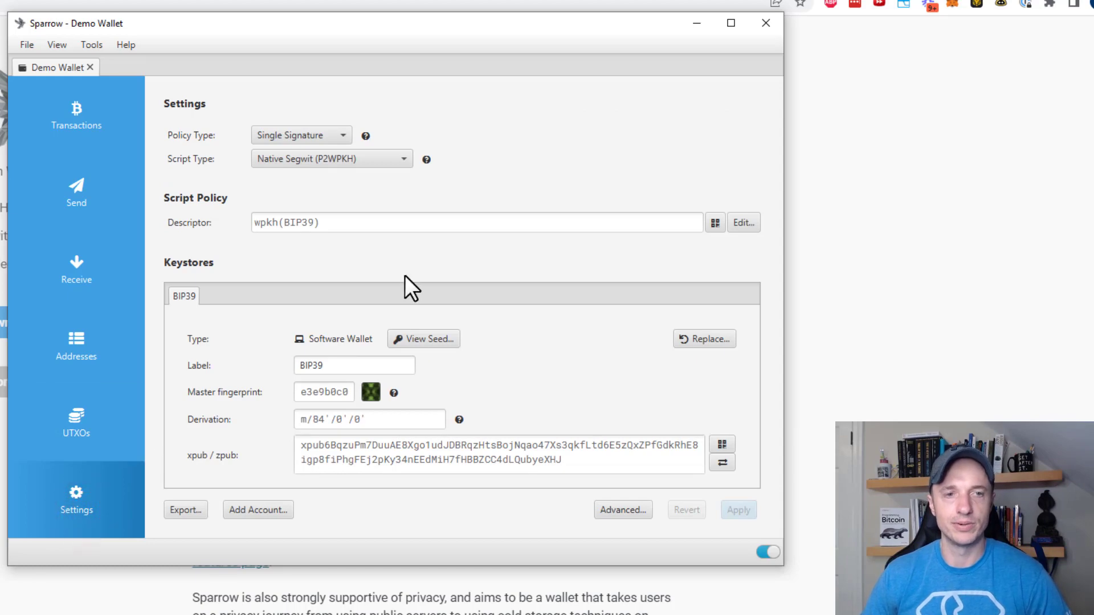
Show the wallet's first receive address beside the mirrored phone app and send bitcoin to it from Strike
left_click(102, 272)
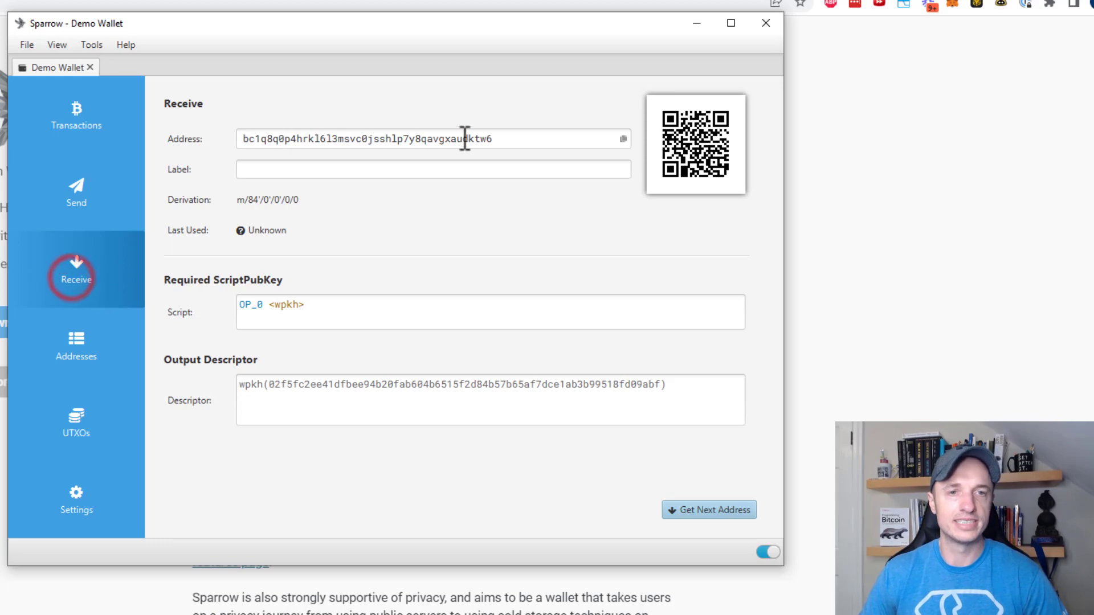
left_click(527, 140)
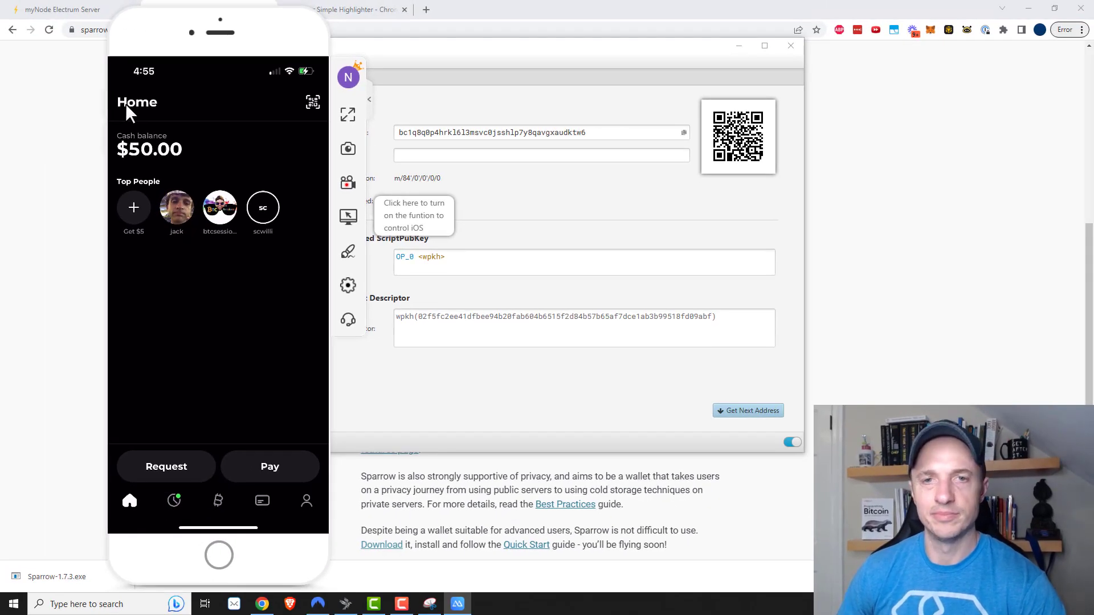
left_click(297, 105)
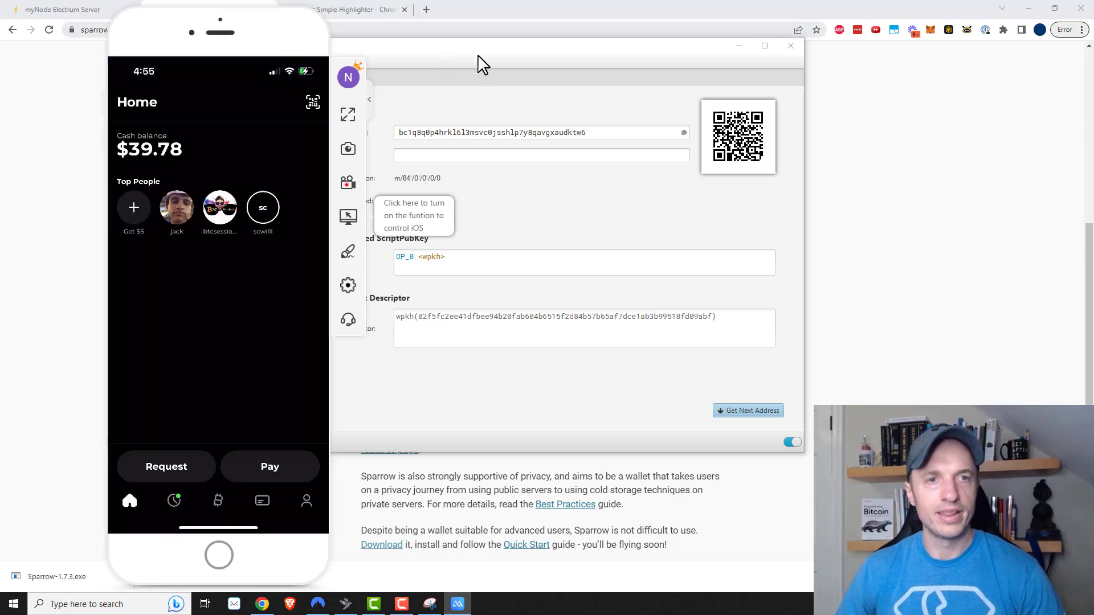
Label the first receive address "Adding funds from Strike" and get the next receive address
left_click(478, 54)
left_click(481, 155)
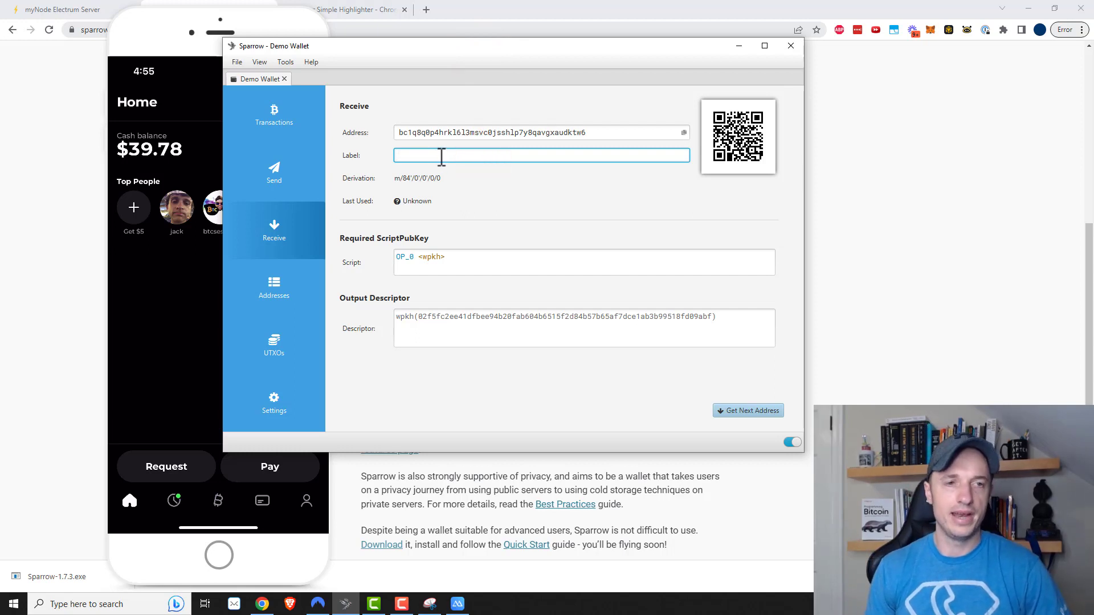
type("Ad")
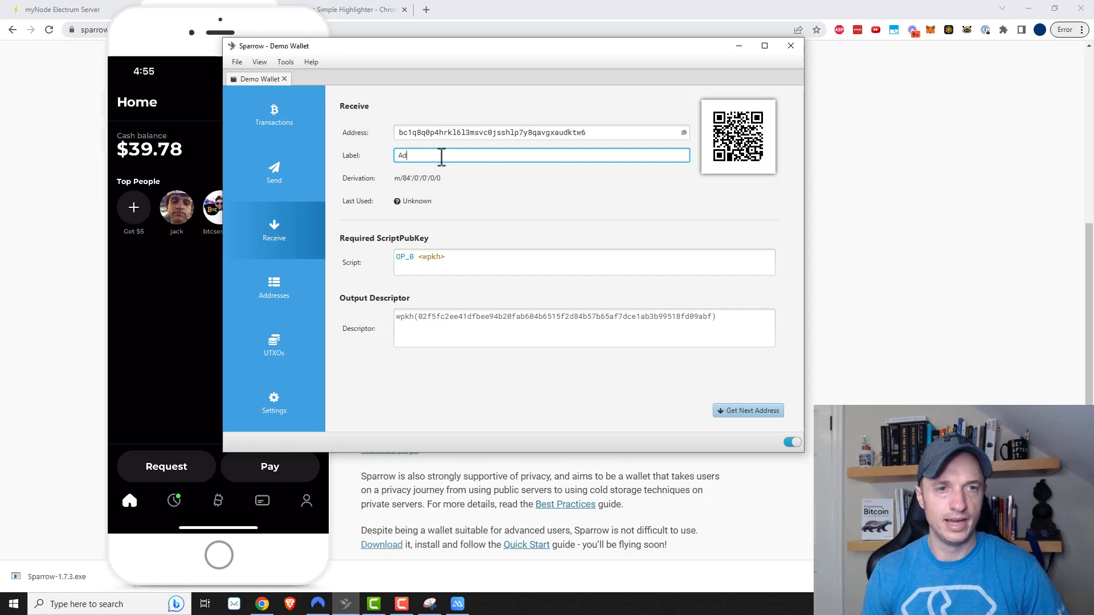
type("ding funds from Strike")
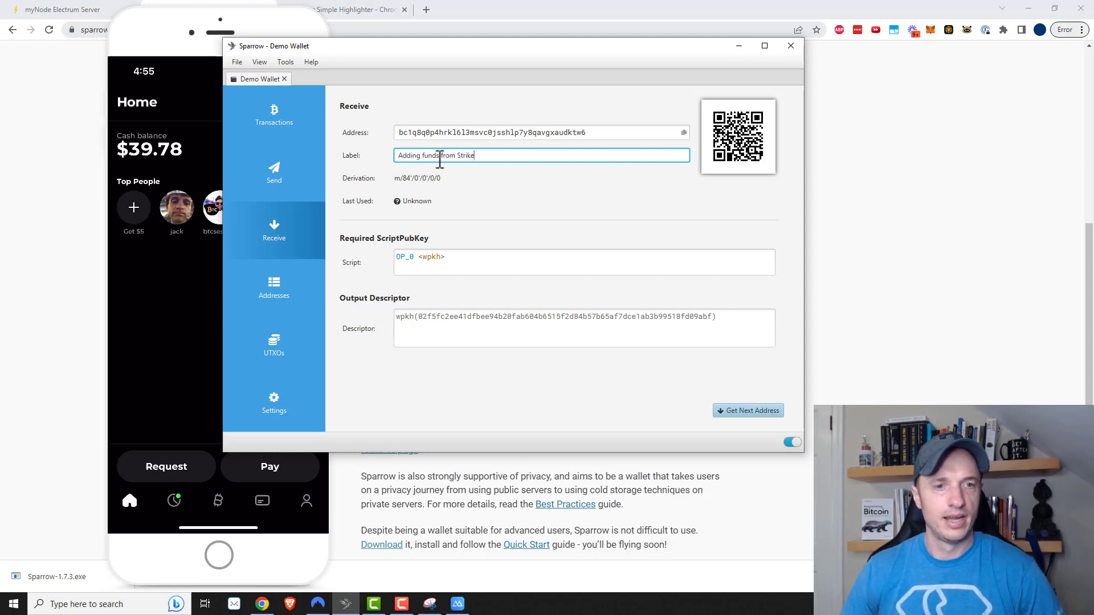
left_click(745, 415)
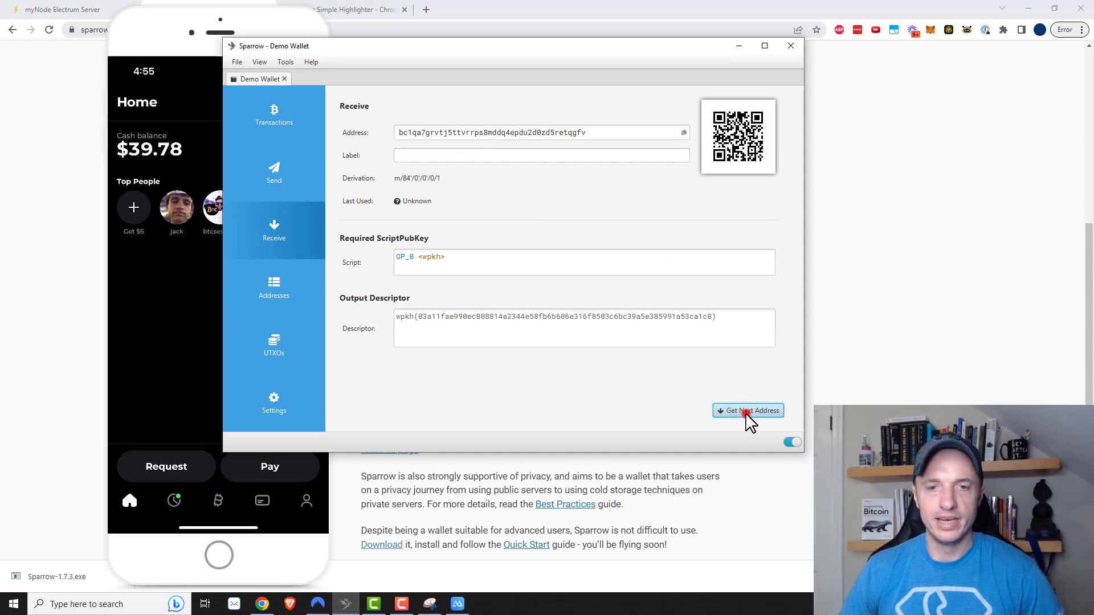
Place the second receive address beside the mirrored phone app and send more bitcoin to it from Strike
left_click(597, 132)
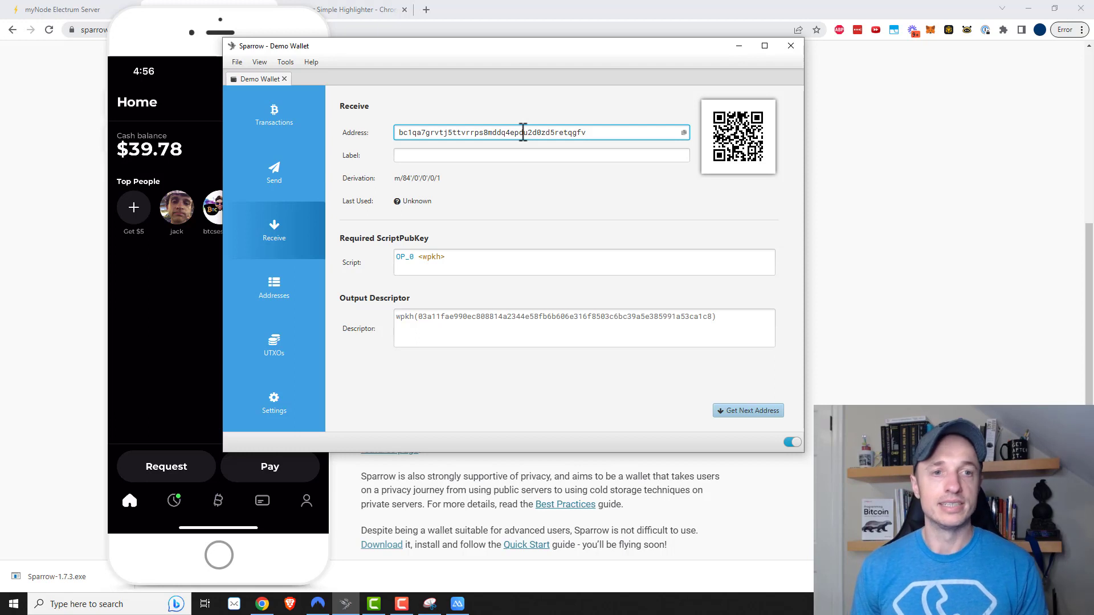
left_click(593, 132)
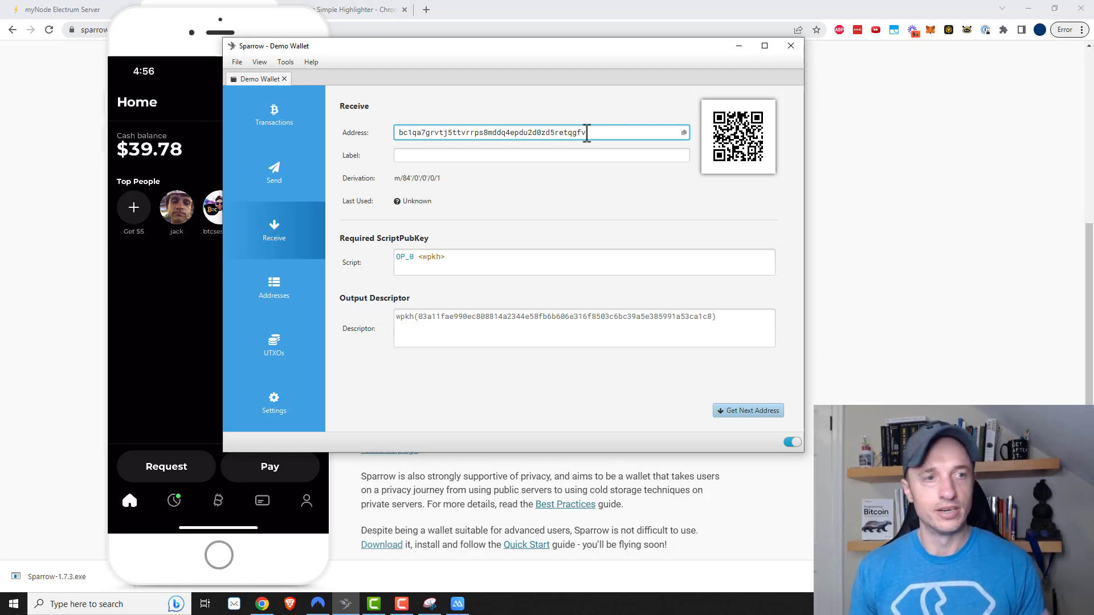
left_click(189, 26)
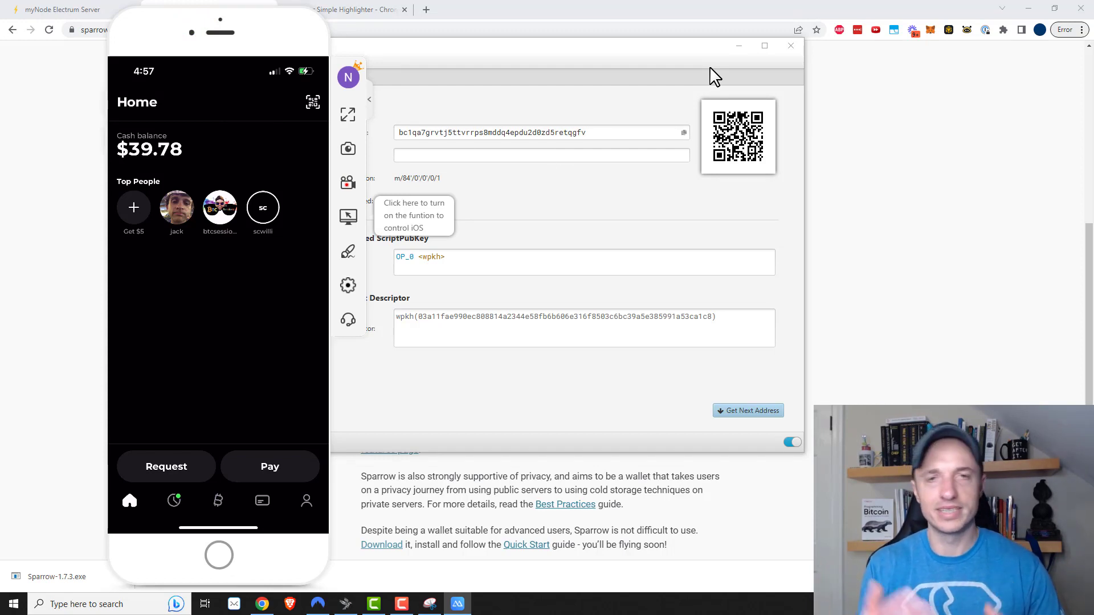
left_click_drag(643, 48, 662, 47)
left_click(257, 15)
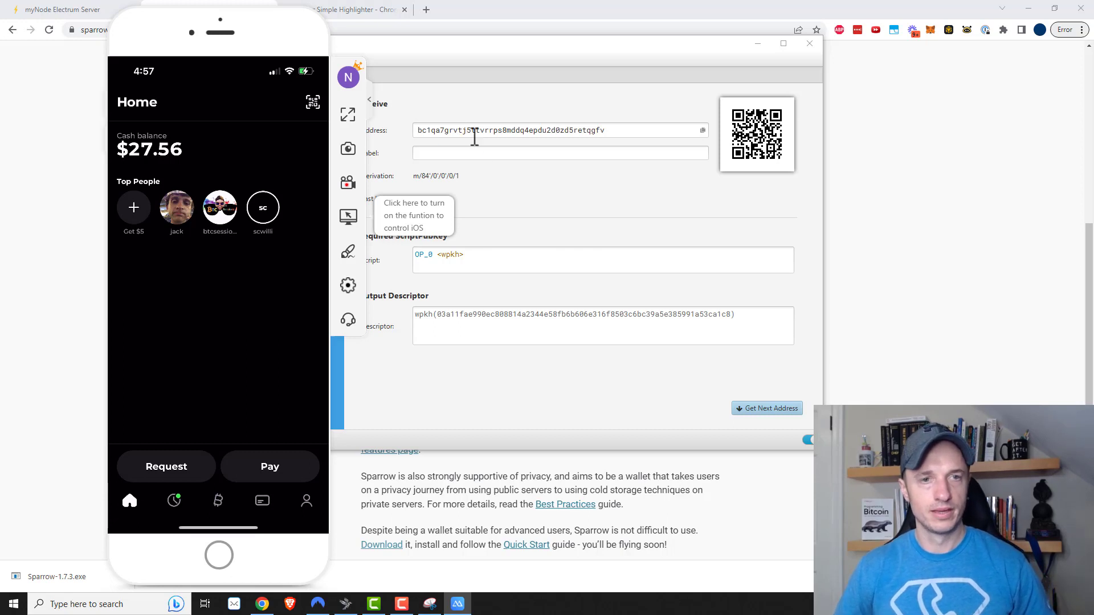
Label the second receive address "Loading more funds from Strike" and move on to the next address
left_click(477, 152)
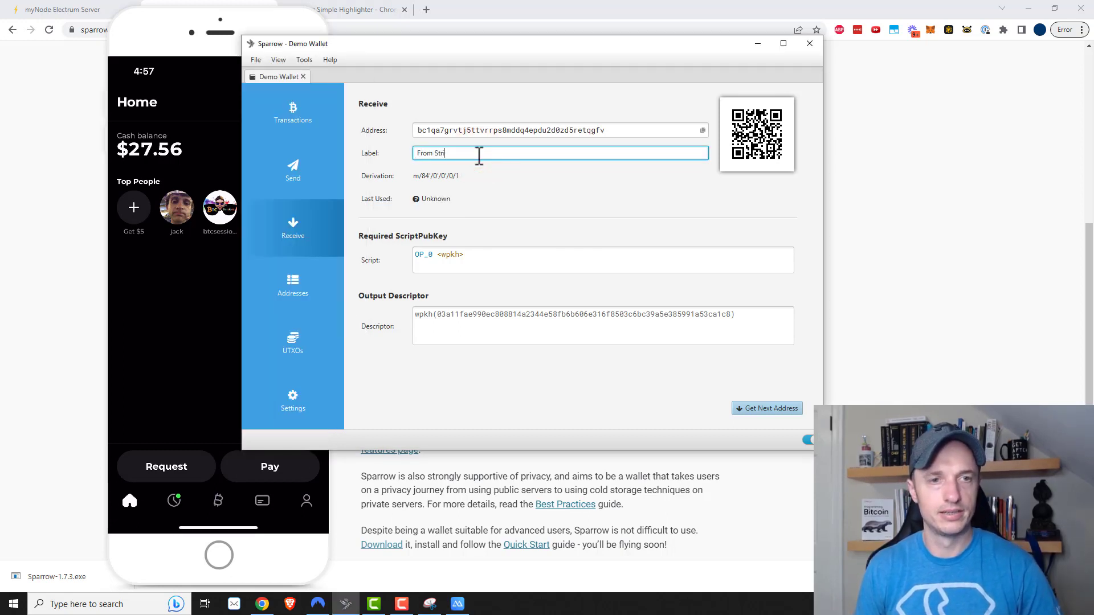
key("ctrl+a")
key("BackSpace")
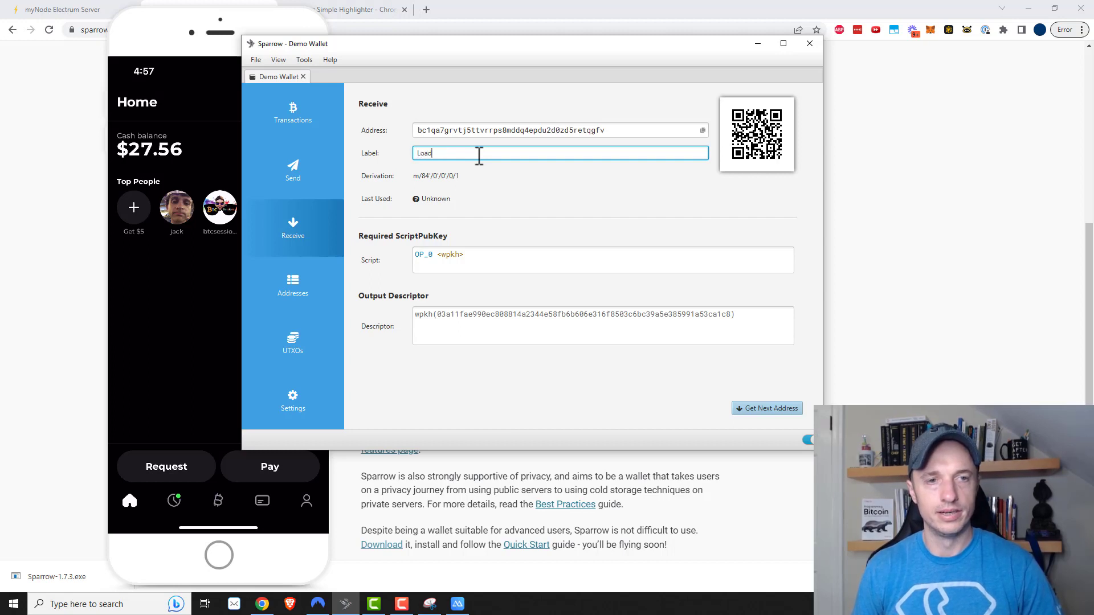
type("Loading more funds from")
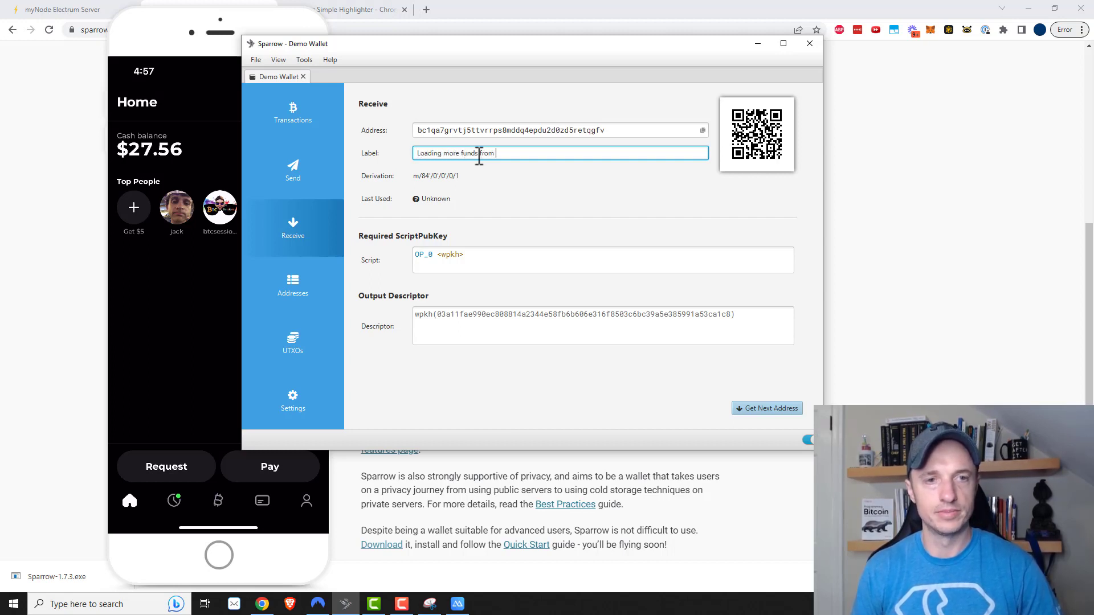
type(" Strike")
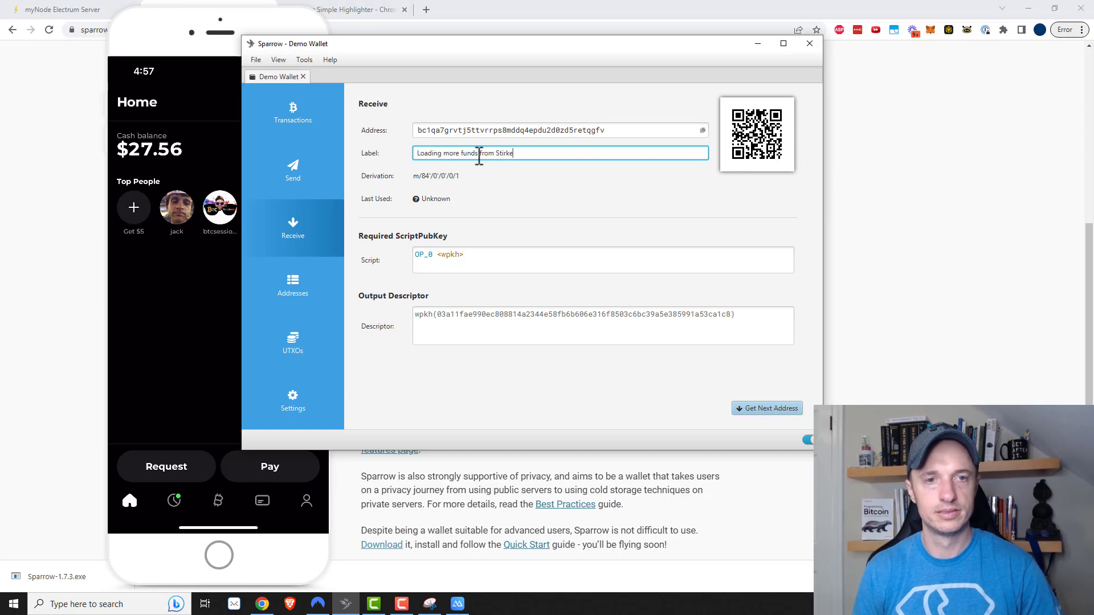
key("Return")
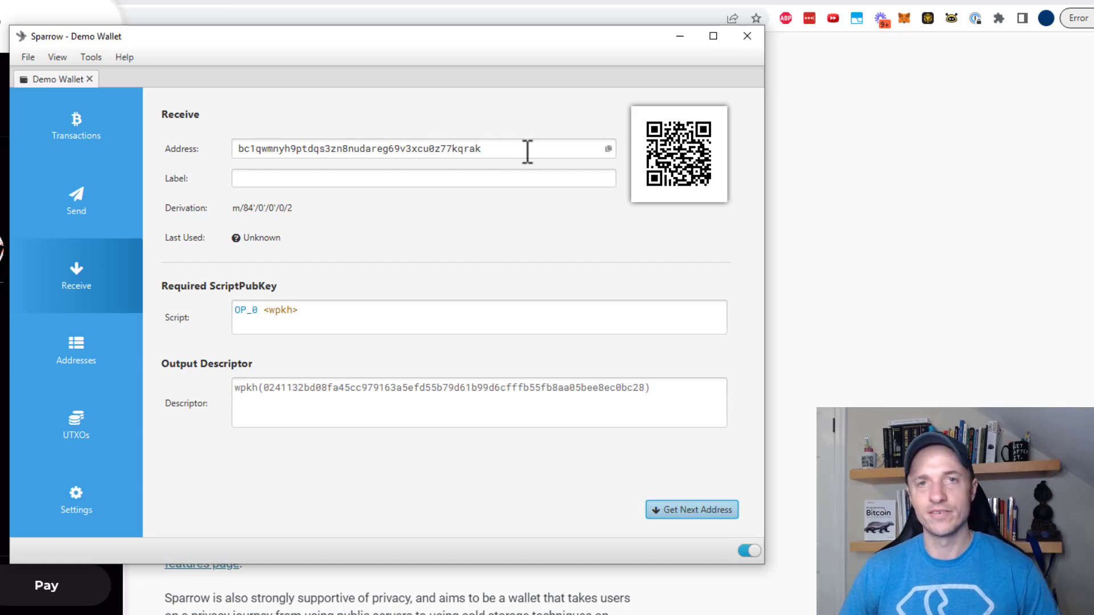
Get four more unused receive addresses in succession
left_click(684, 502)
left_click(688, 508)
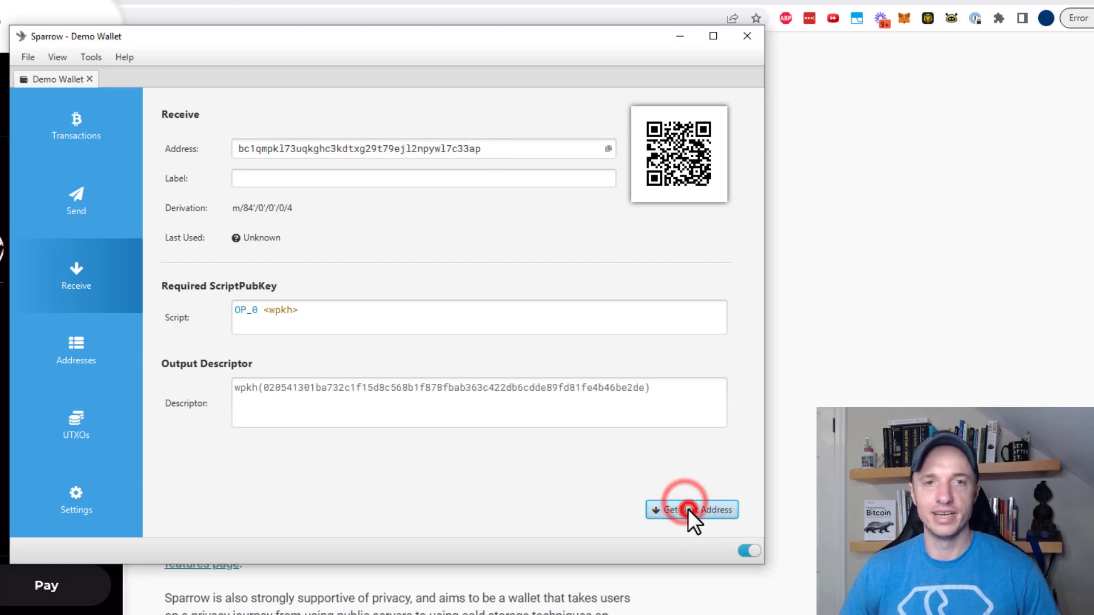
left_click(688, 508)
left_click(688, 508)
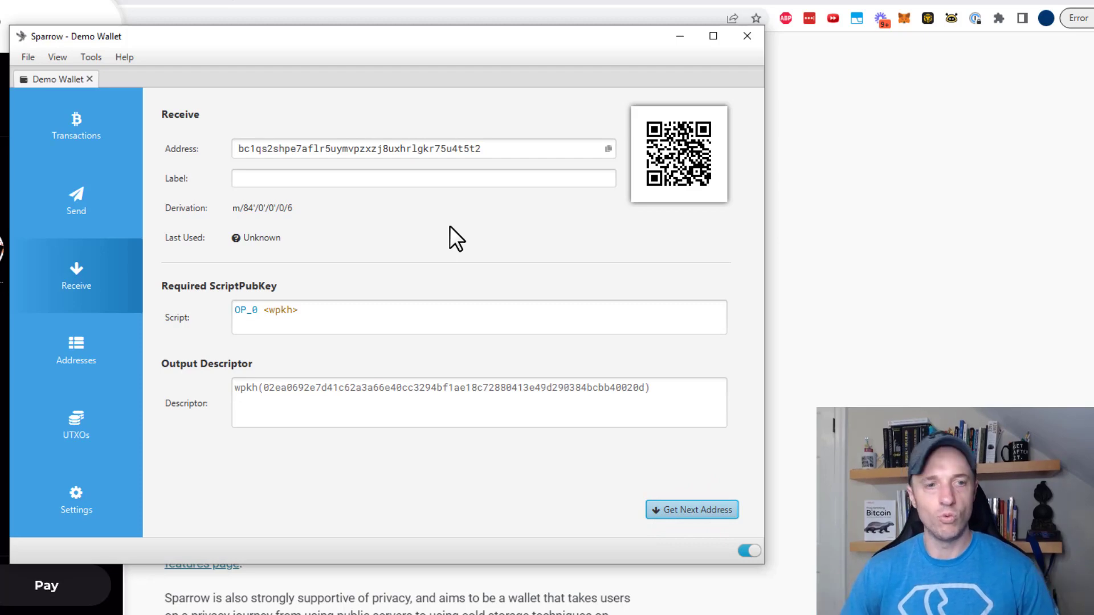
Check the demo wallet's transaction history and the status of its server connection
left_click(80, 132)
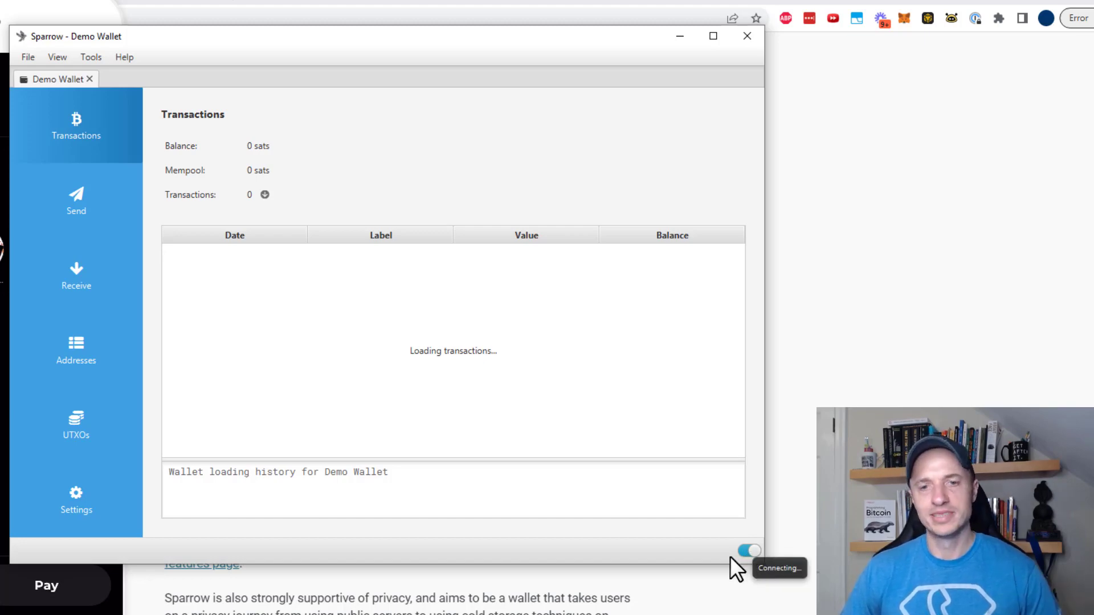
left_click(746, 551)
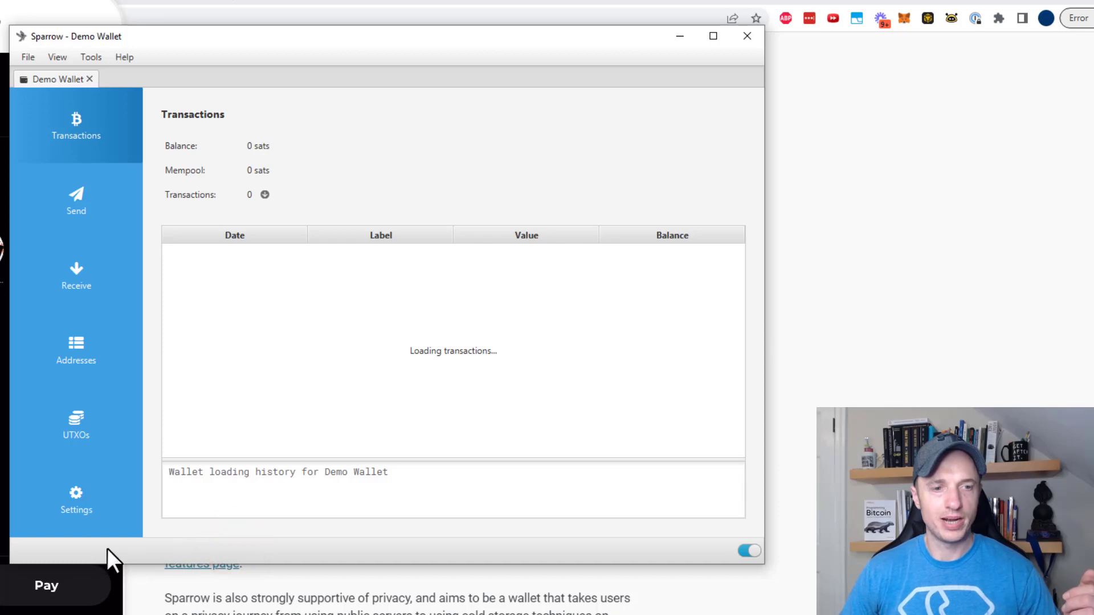
Switch the server preferences from the private Electrum server to a public server, select blockstream.info and test the connection
left_click(28, 57)
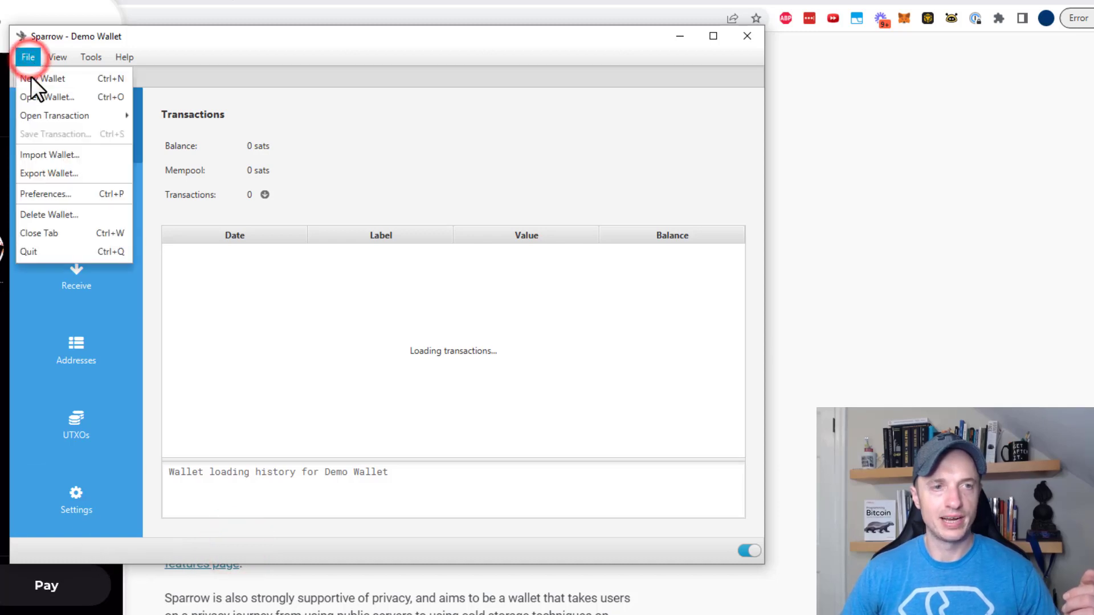
left_click(39, 193)
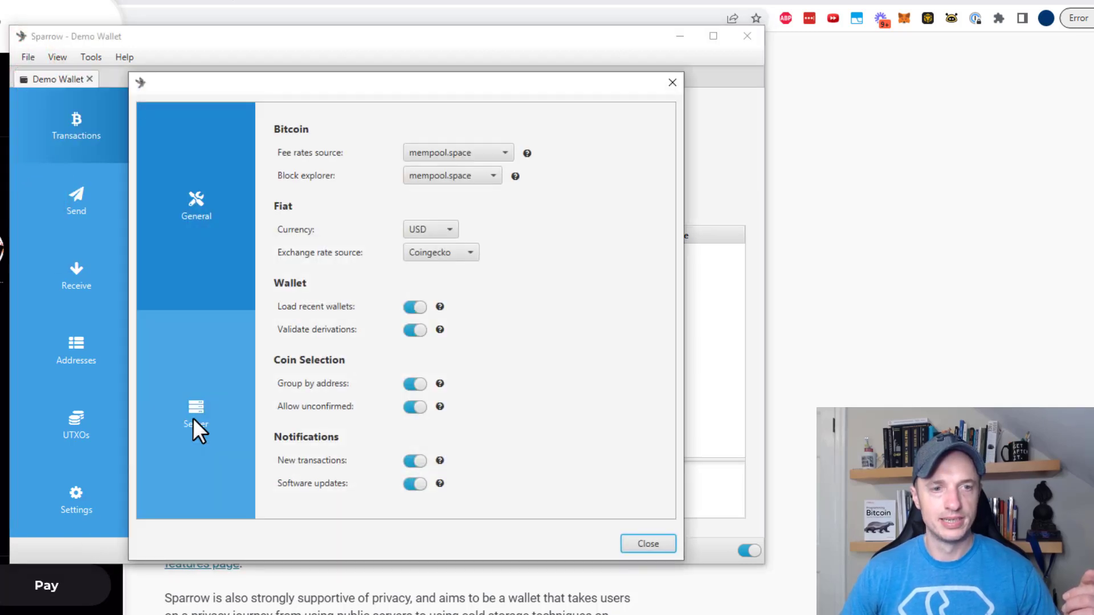
left_click(194, 419)
left_click(493, 344)
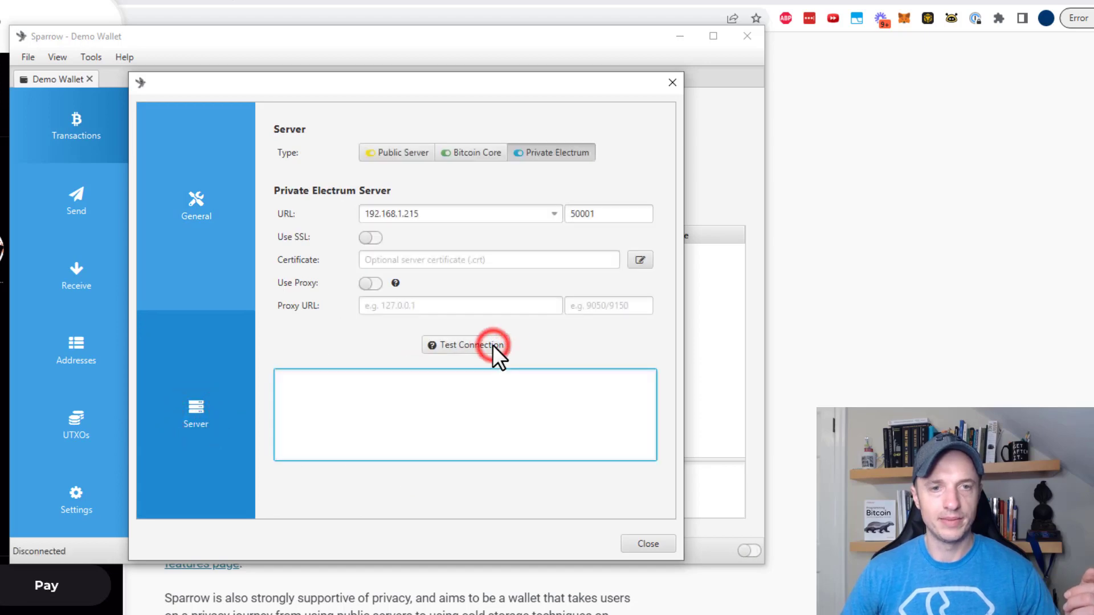
left_click(394, 155)
left_click(469, 266)
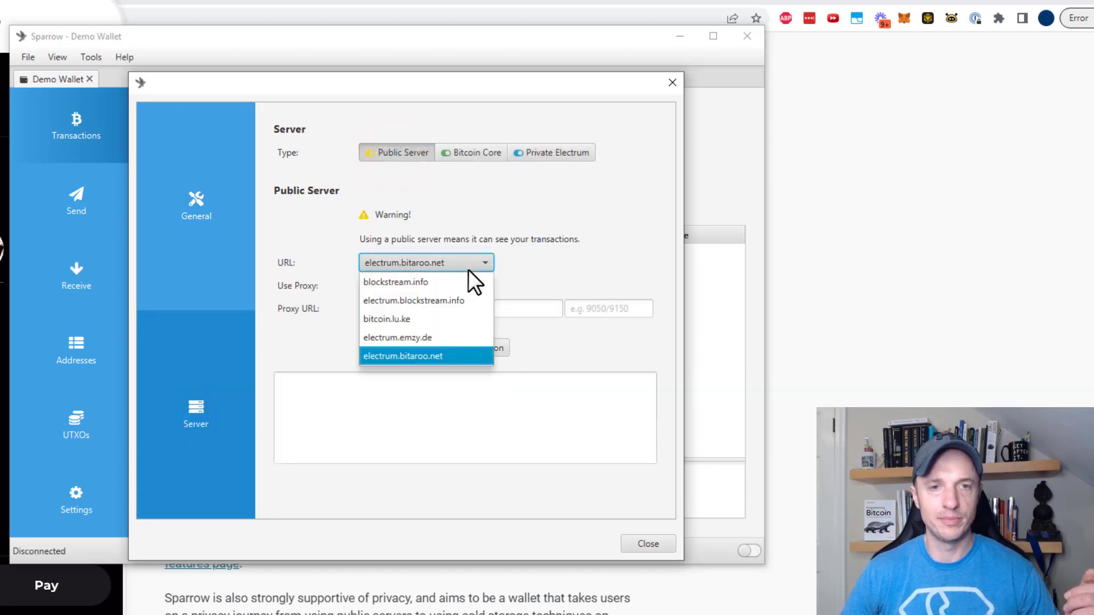
left_click(450, 283)
left_click(474, 347)
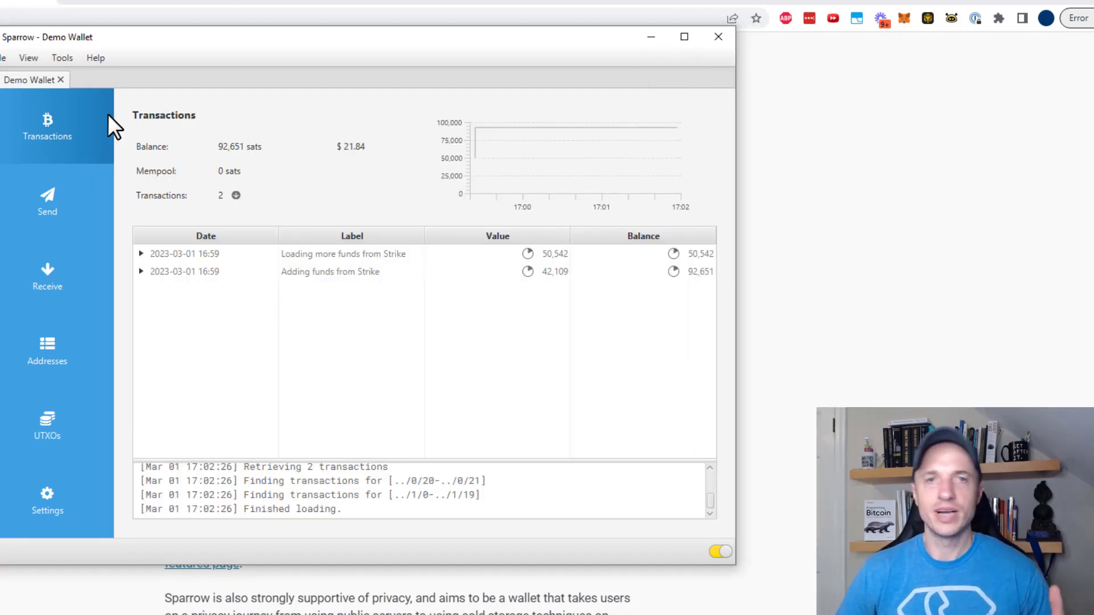
Review the public server's connection settings in the preferences, close them and check the connection status
left_click(3, 58)
left_click(24, 193)
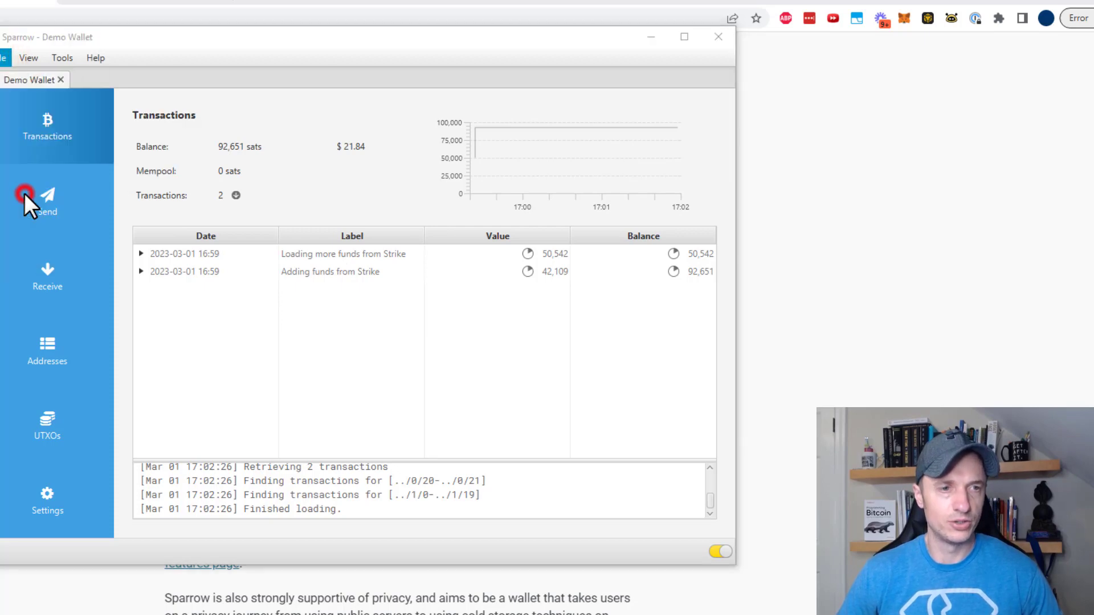
left_click(196, 427)
left_click(447, 350)
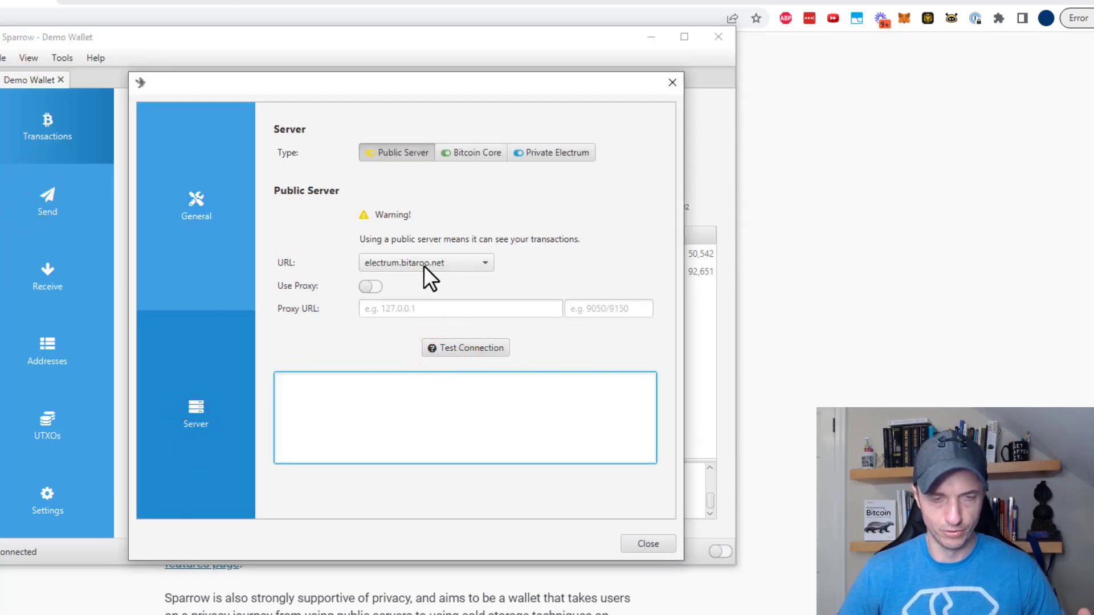
left_click(671, 84)
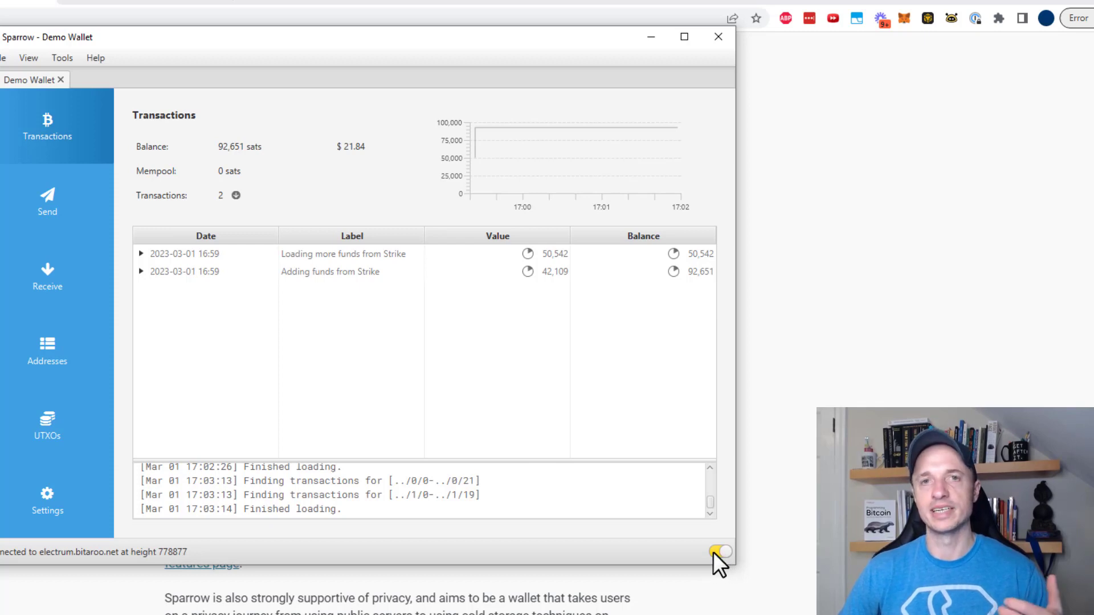
mouse_move(713, 552)
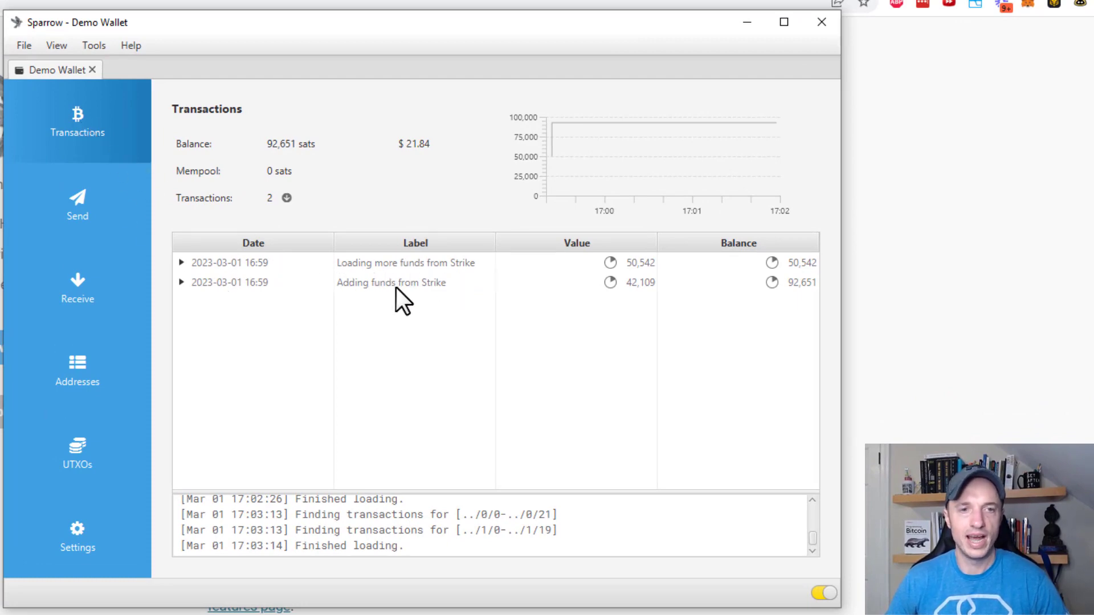
Inspect both Strike deposits in the transaction history, including their confirmations and the details of "Adding funds from Strike"
left_click(611, 282)
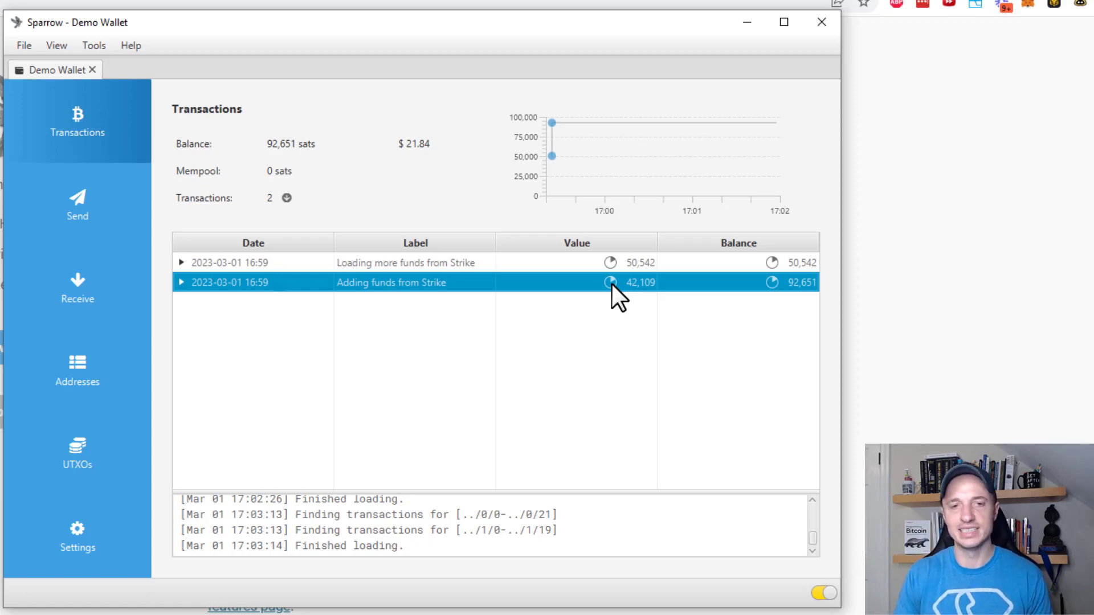
left_click(428, 264)
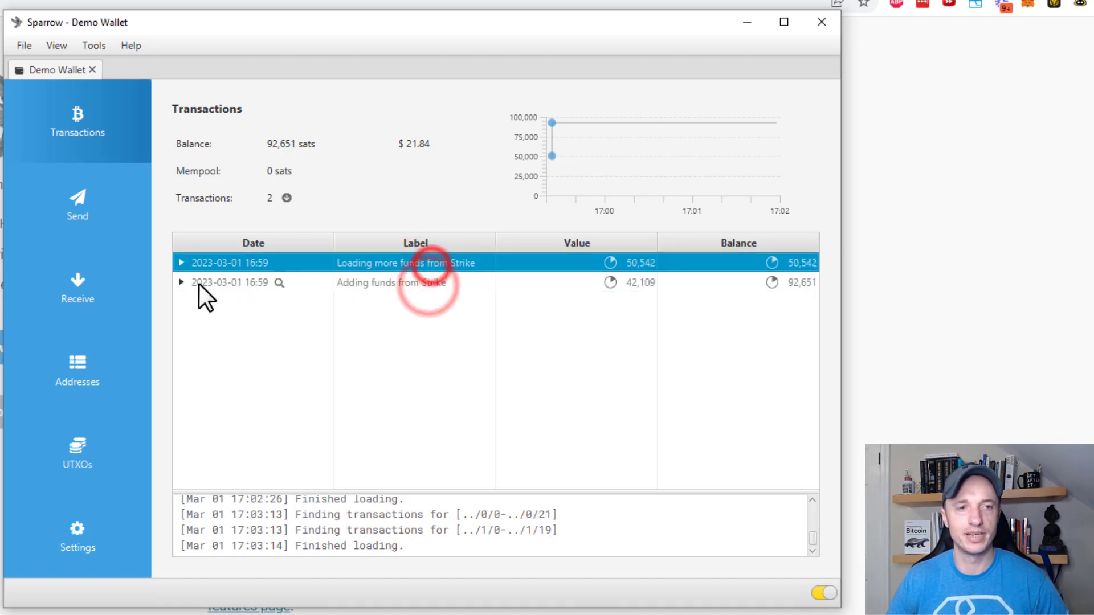
left_click(180, 282)
left_click(179, 282)
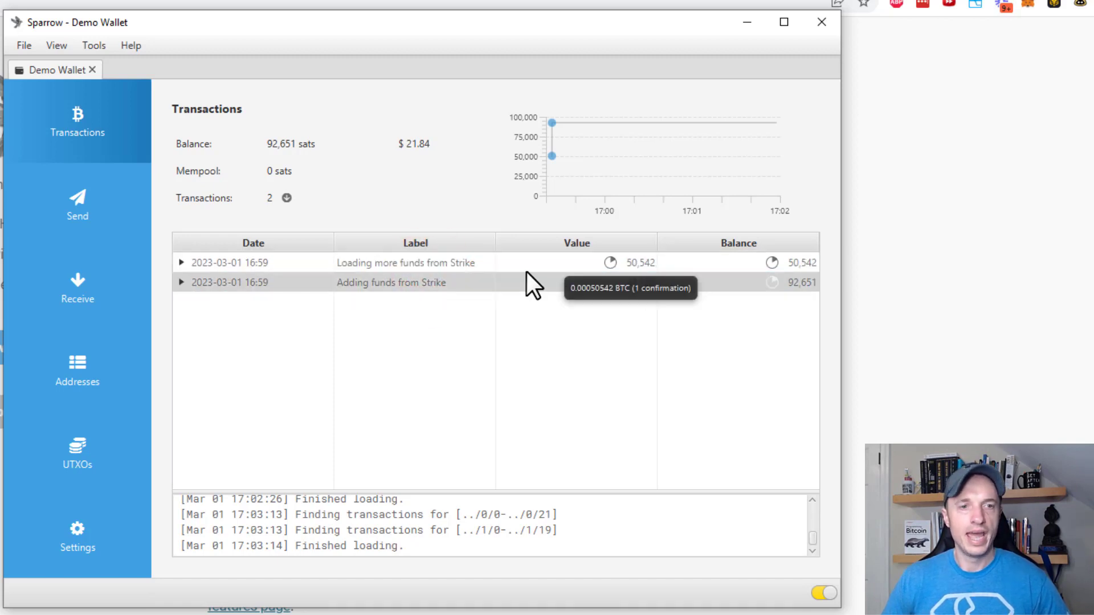
Open the "Adding funds from Strike" transaction, view it in the block explorer and examine its block, fee and flow
left_click(278, 283)
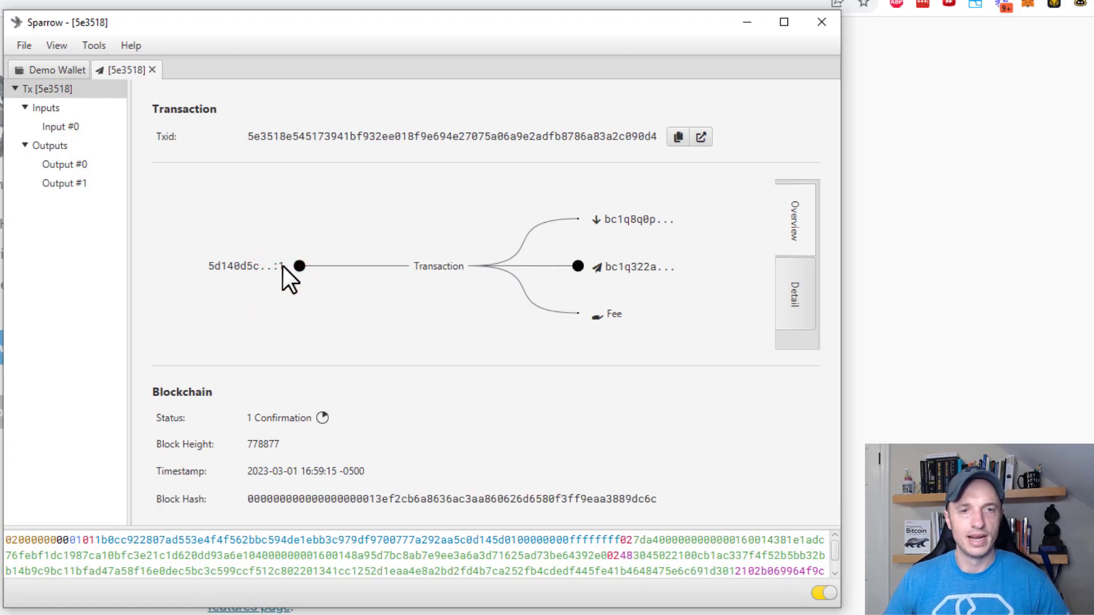
mouse_move(241, 263)
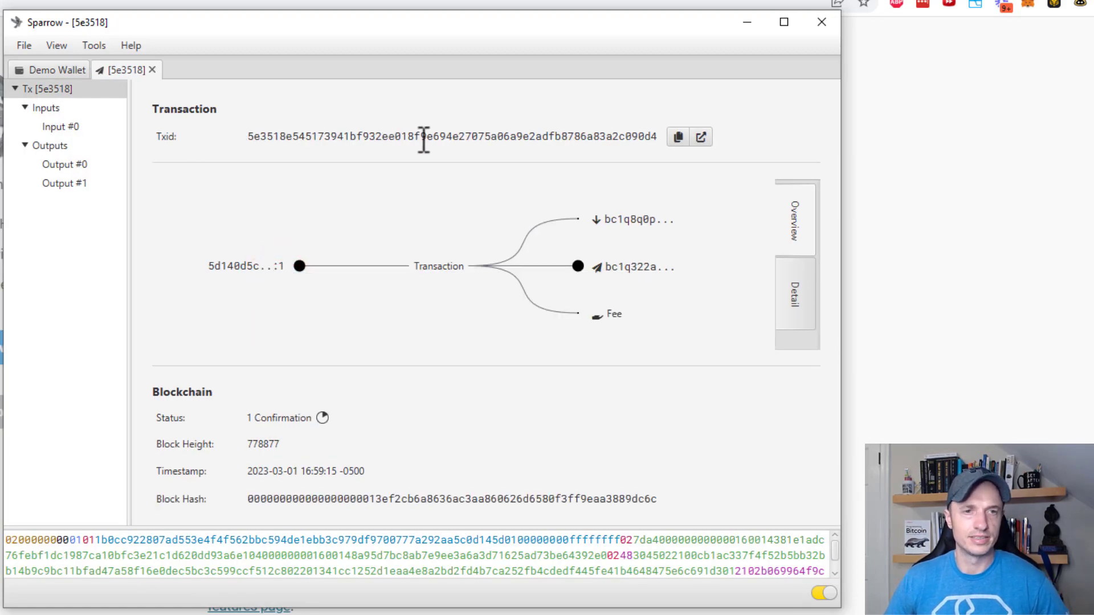
left_click(702, 137)
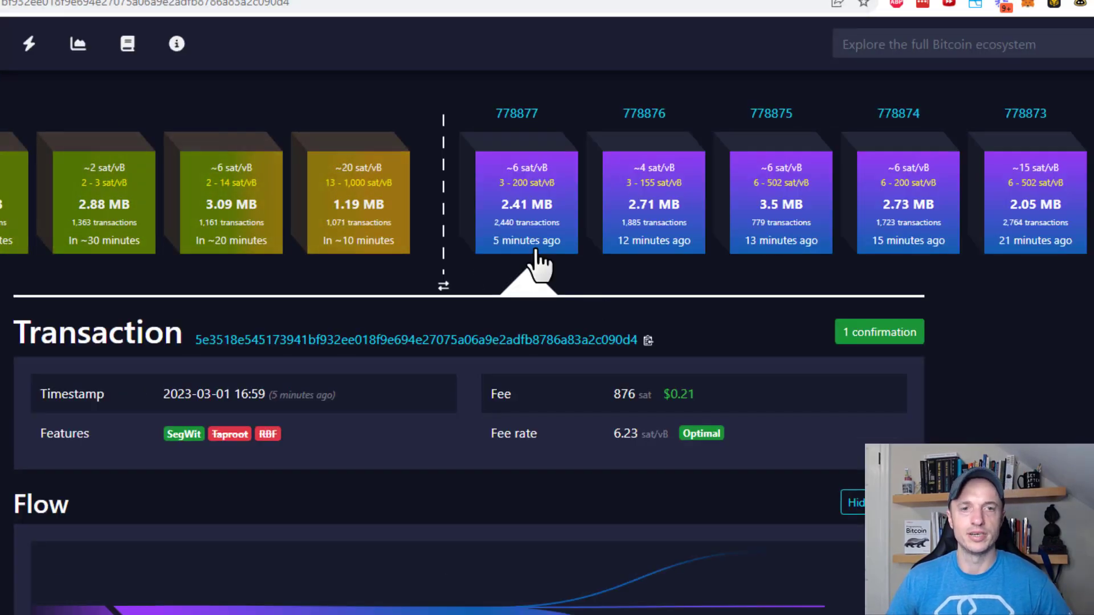
scroll(569, 398, "down", 1)
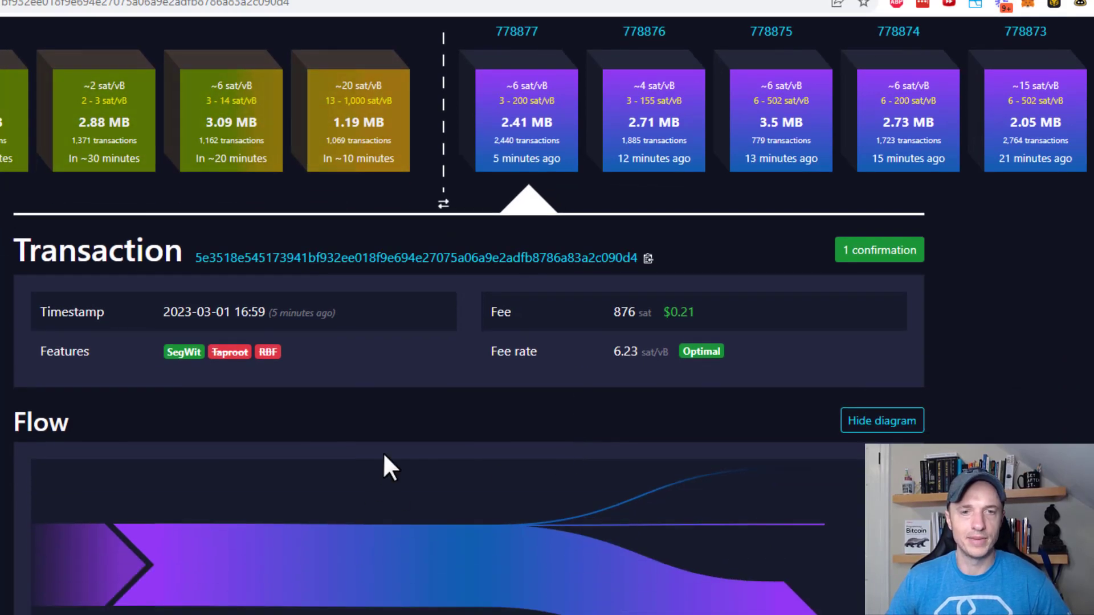
scroll(211, 558, "down", 3)
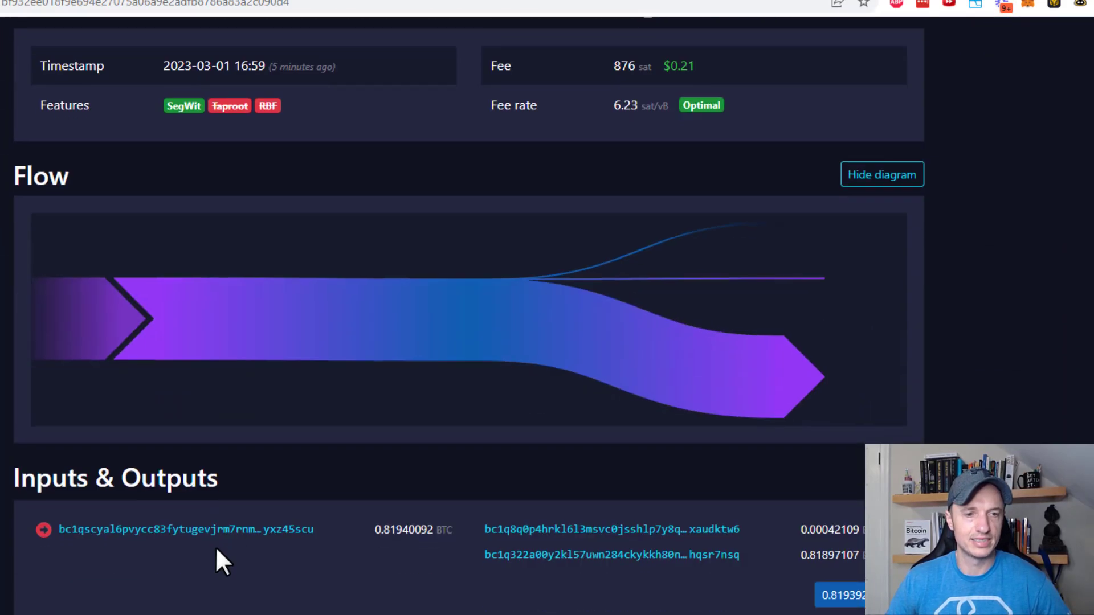
Examine the transaction's input amount and both output amounts in the block explorer, relating them to the flow diagram
double_click(431, 529)
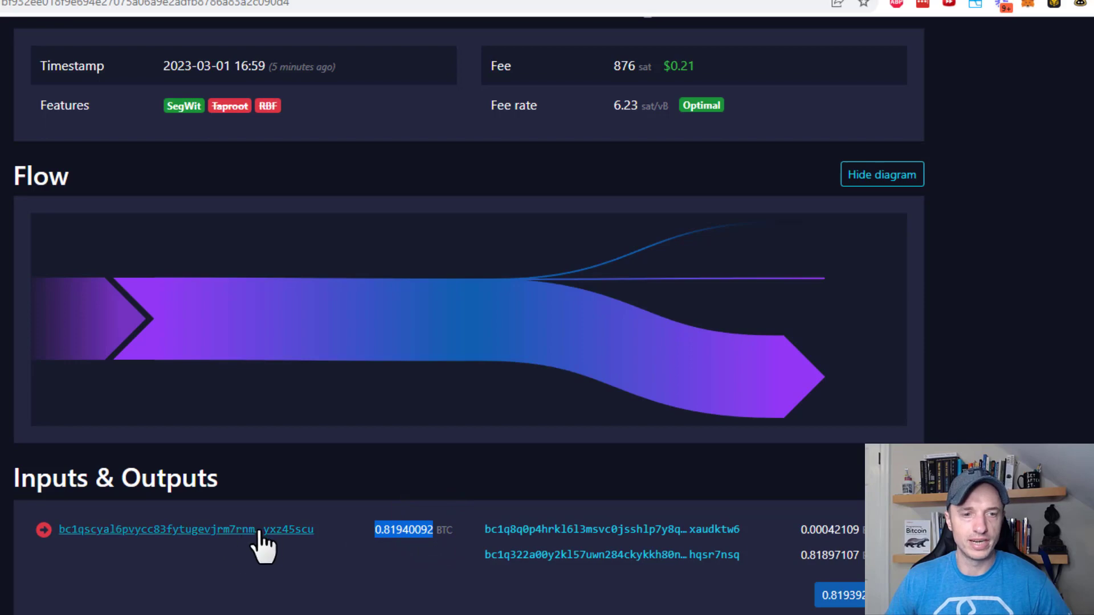
left_click_drag(807, 529, 862, 530)
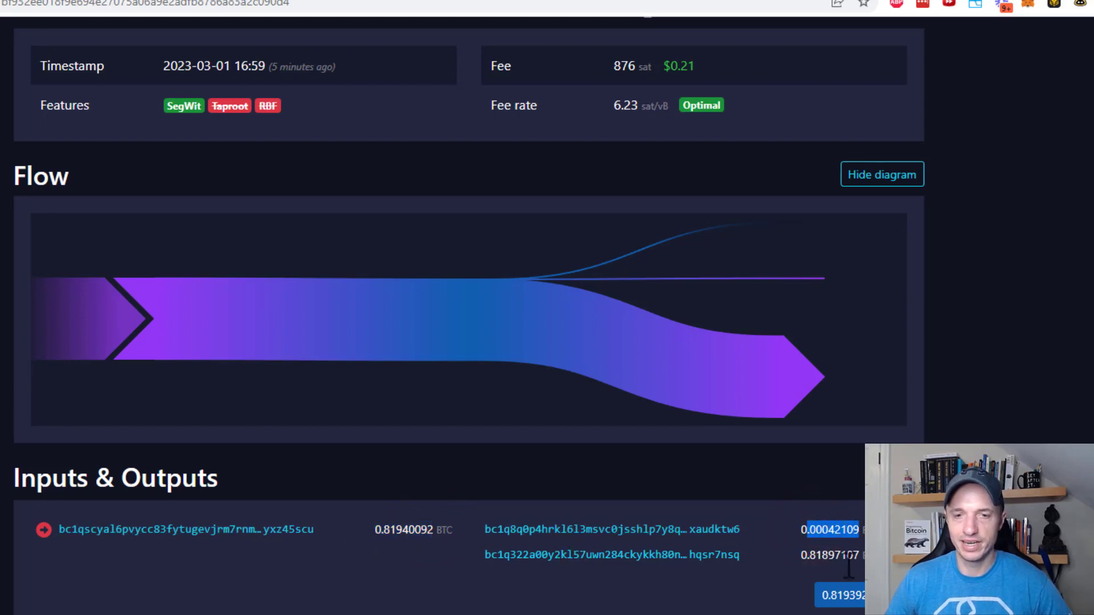
left_click_drag(807, 555, 861, 555)
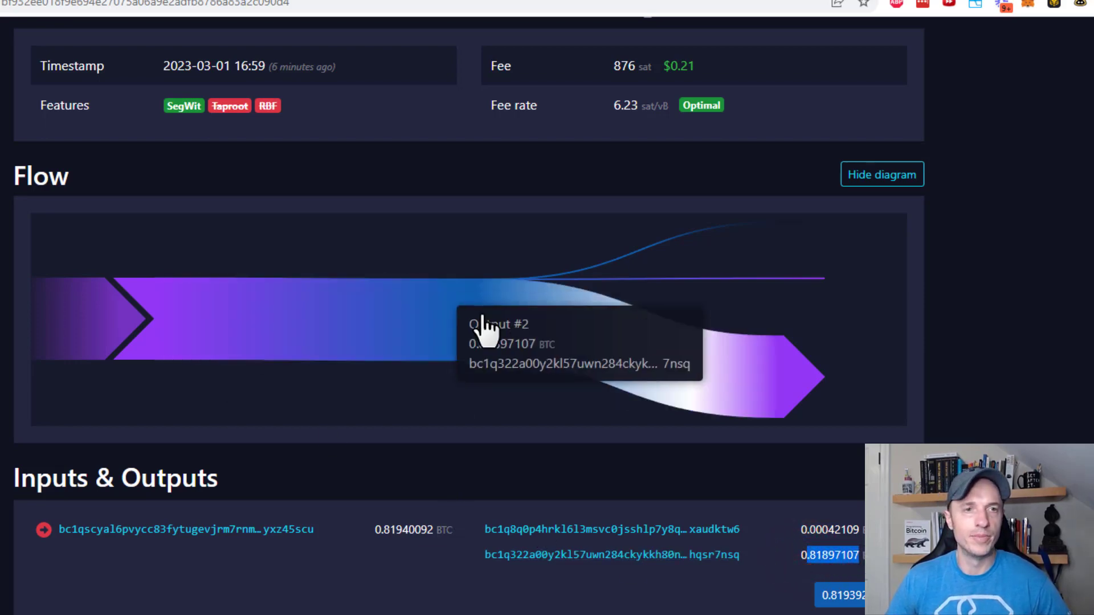
scroll(483, 325, "up", 2)
scroll(531, 320, "up", 2)
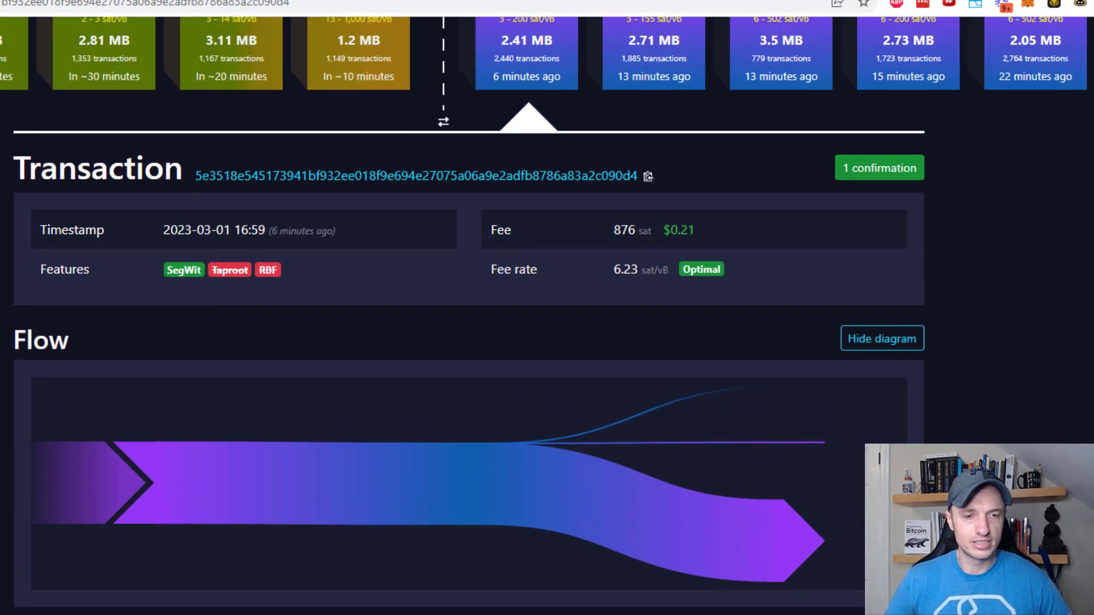
Switch back to Sparrow and inspect the transaction's details, including its size in bytes and vBytes and its fee
key("alt+Tab")
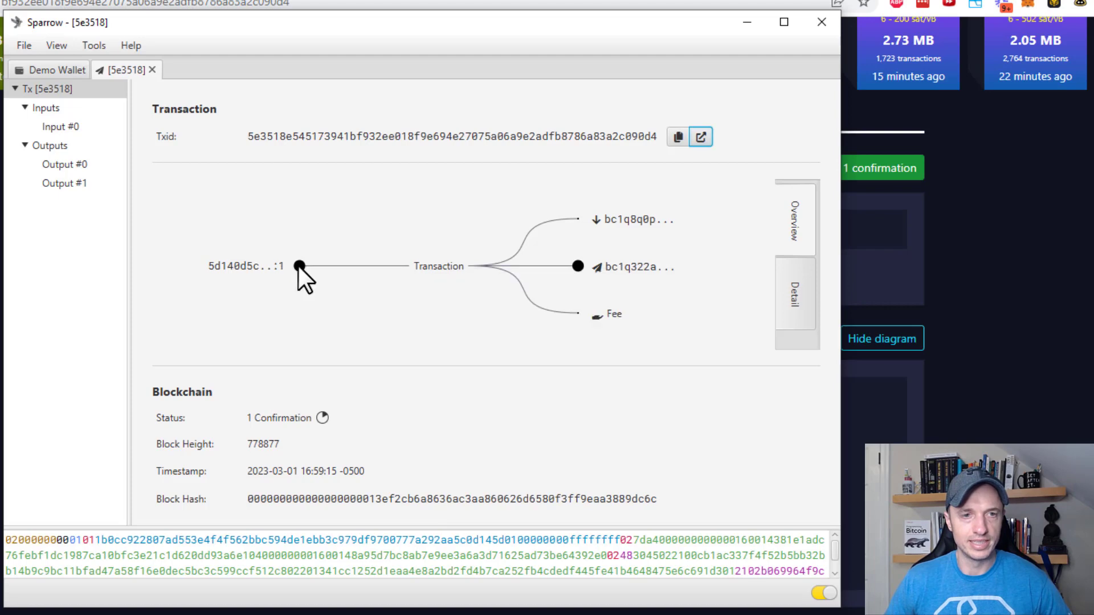
left_click_drag(537, 35, 0, 67)
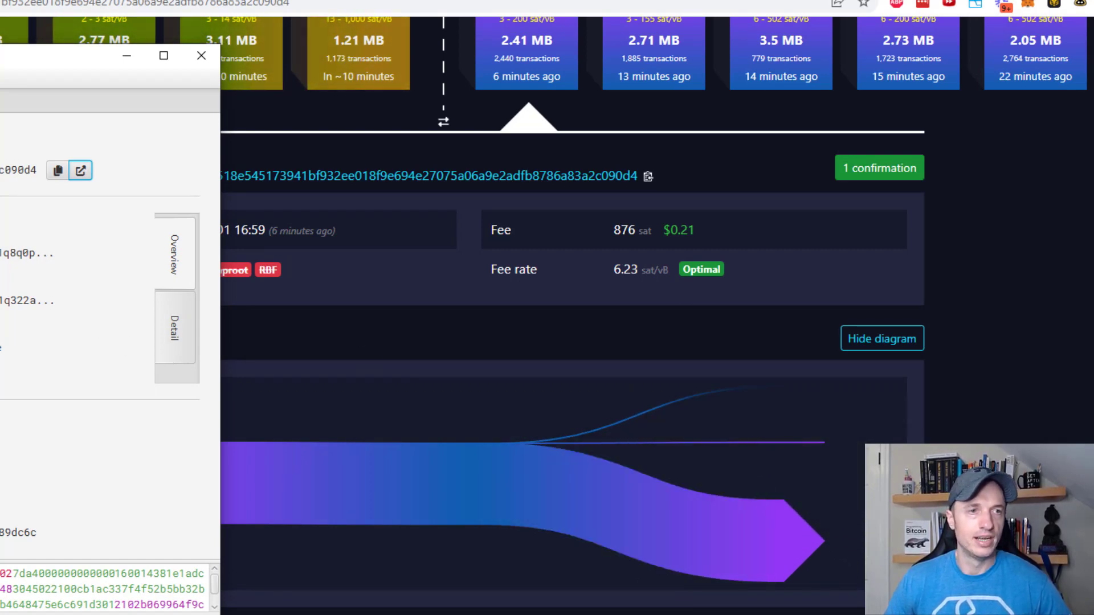
left_click_drag(0, 55, 583, 44)
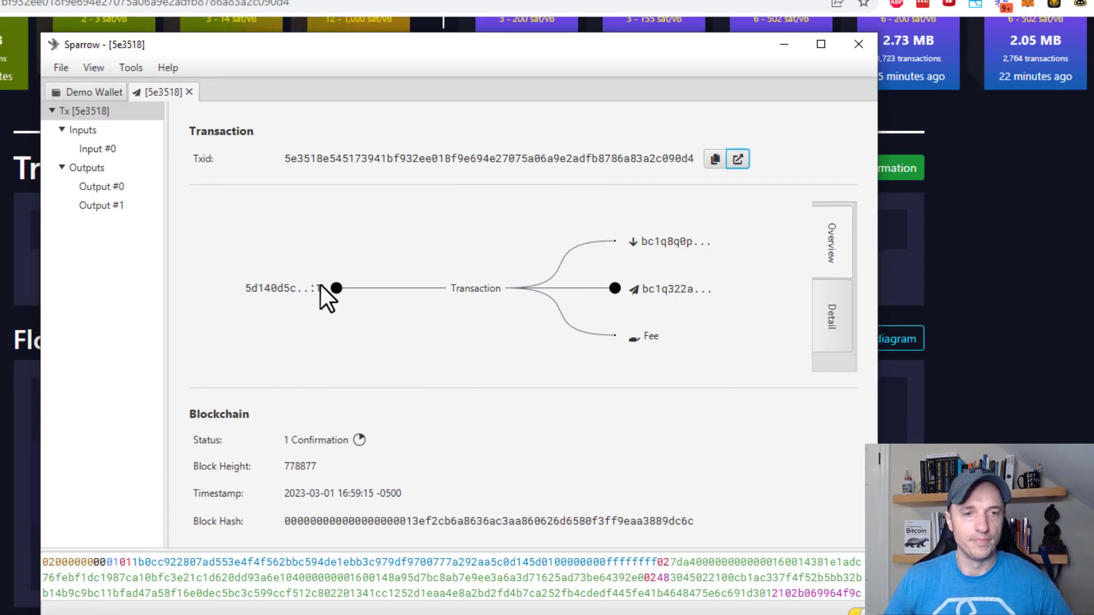
left_click(832, 324)
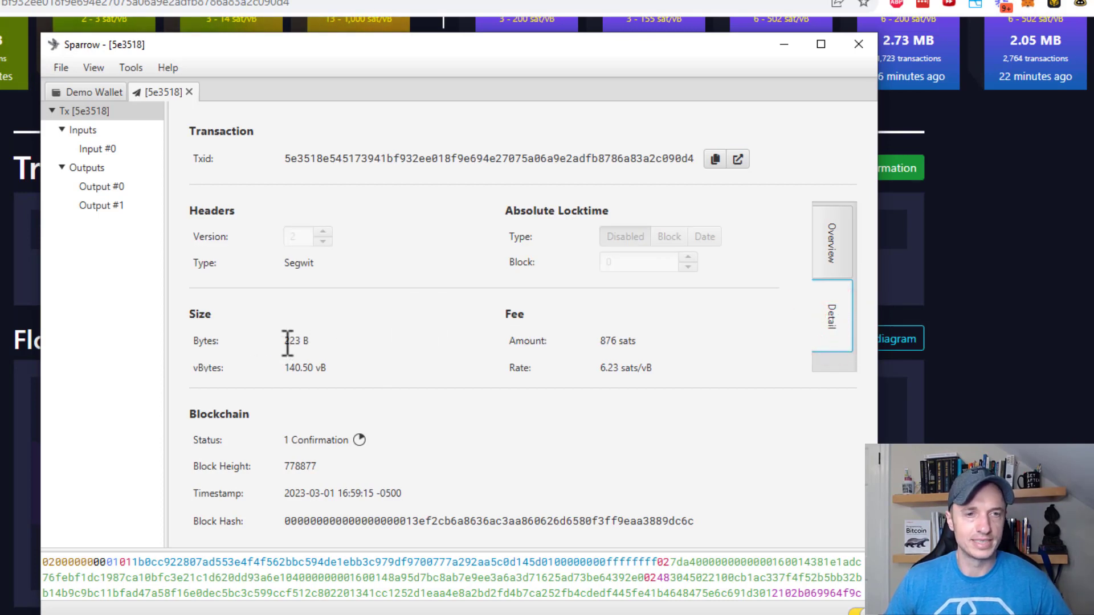
mouse_move(284, 341)
left_mouse_down()
mouse_move(323, 342)
mouse_move(327, 368)
left_mouse_up()
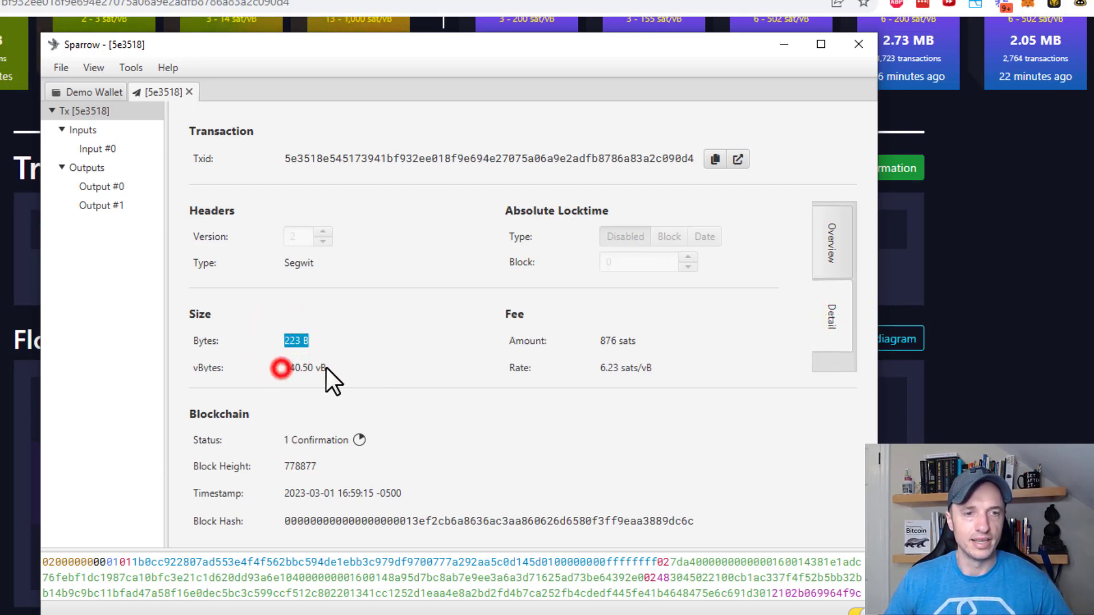
left_click(328, 368)
left_click_drag(607, 343, 638, 344)
left_click(651, 360)
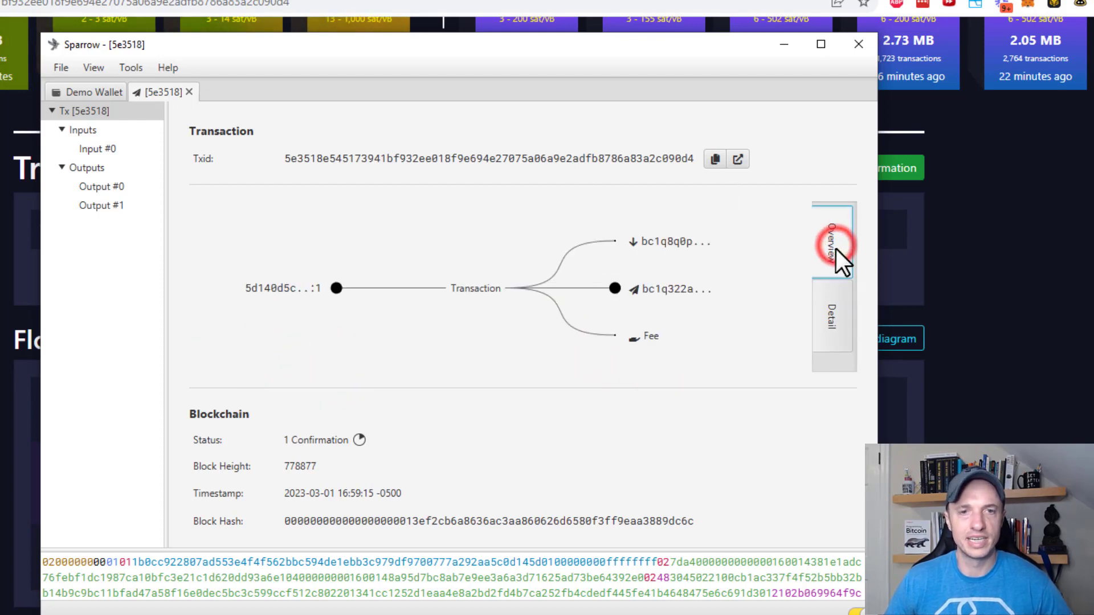
Return to the transaction overview and compare it with the fee, flow and outputs in the block explorer
left_click_drag(613, 48, 0, 52)
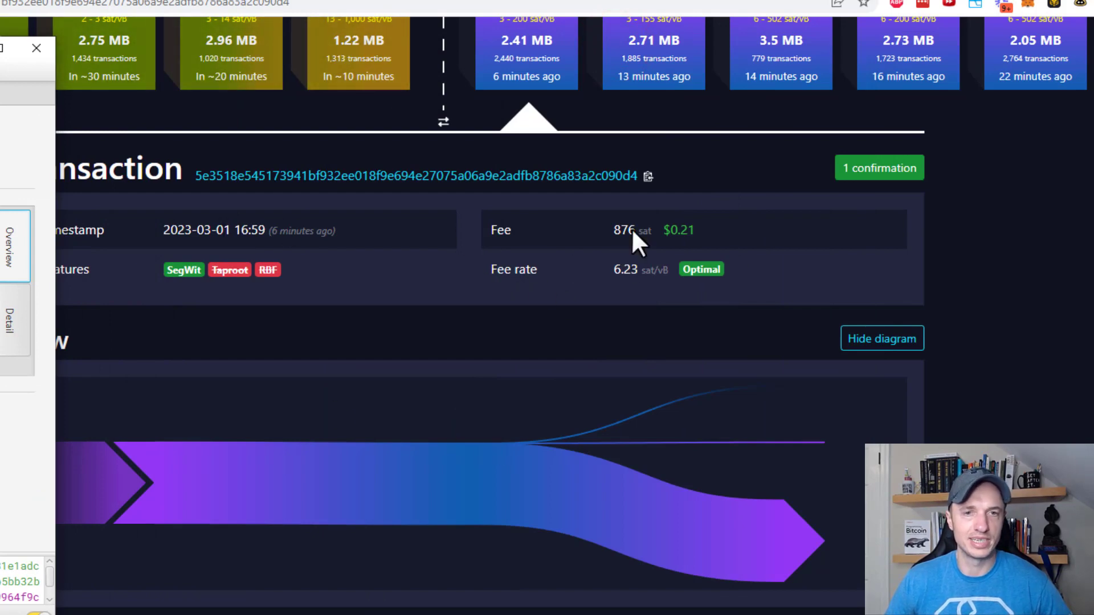
scroll(661, 289, "down", 1)
scroll(619, 489, "down", 5)
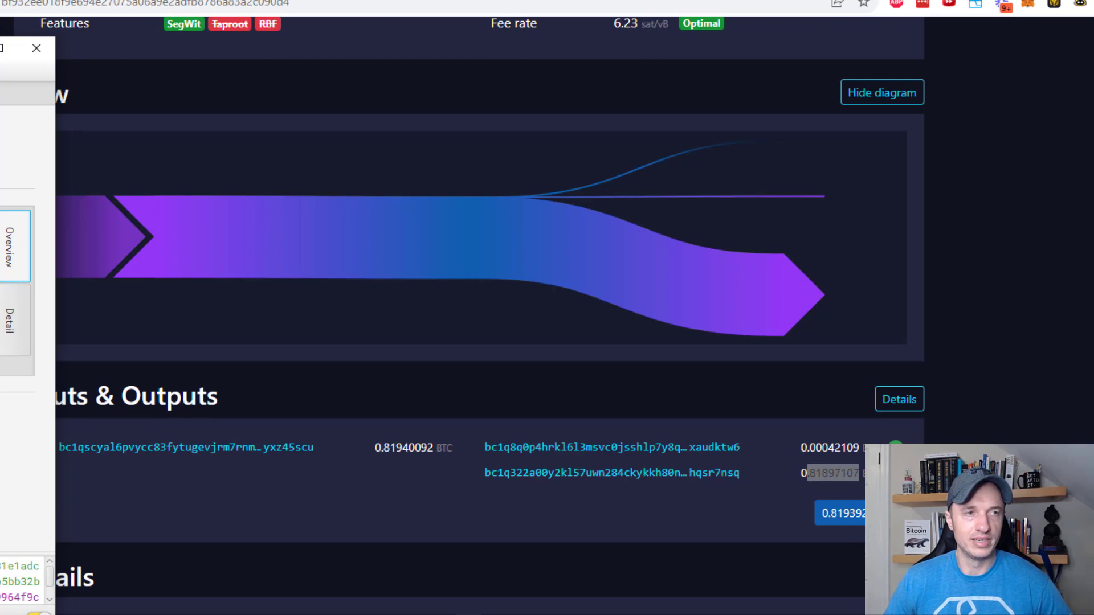
left_click_drag(0, 58, 788, 27)
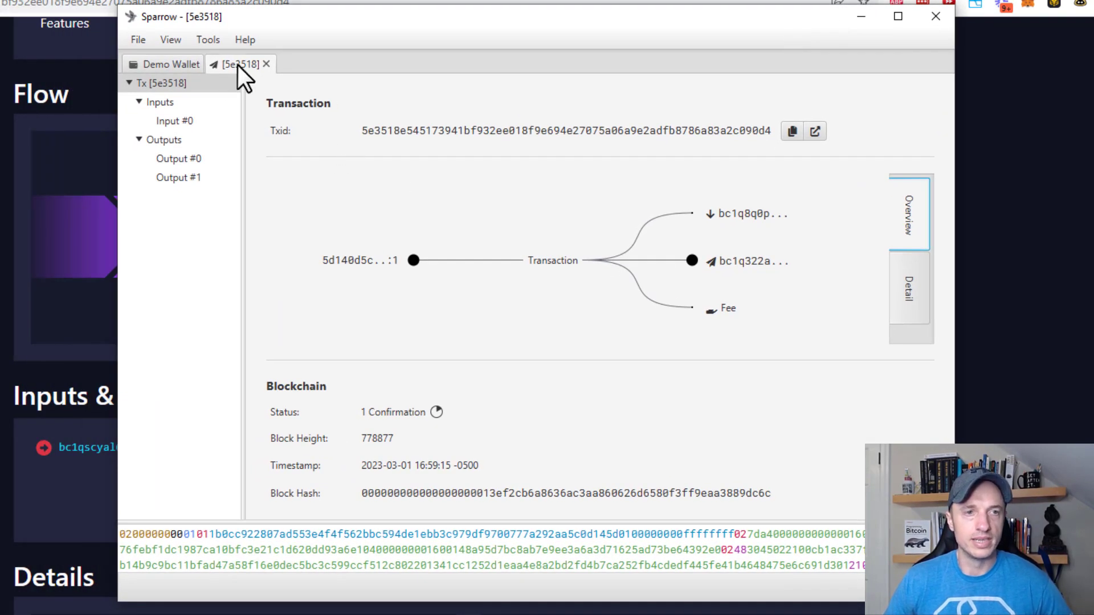
Close the transaction, expand the "Adding funds from Strike" entry in the history and open its received output
left_click(265, 63)
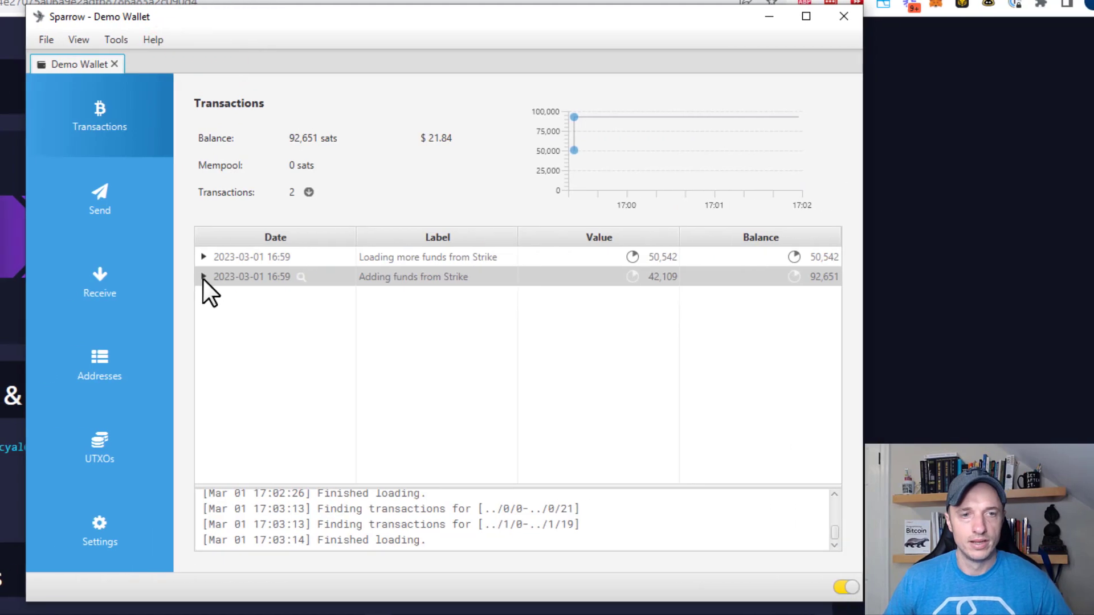
left_click(195, 276)
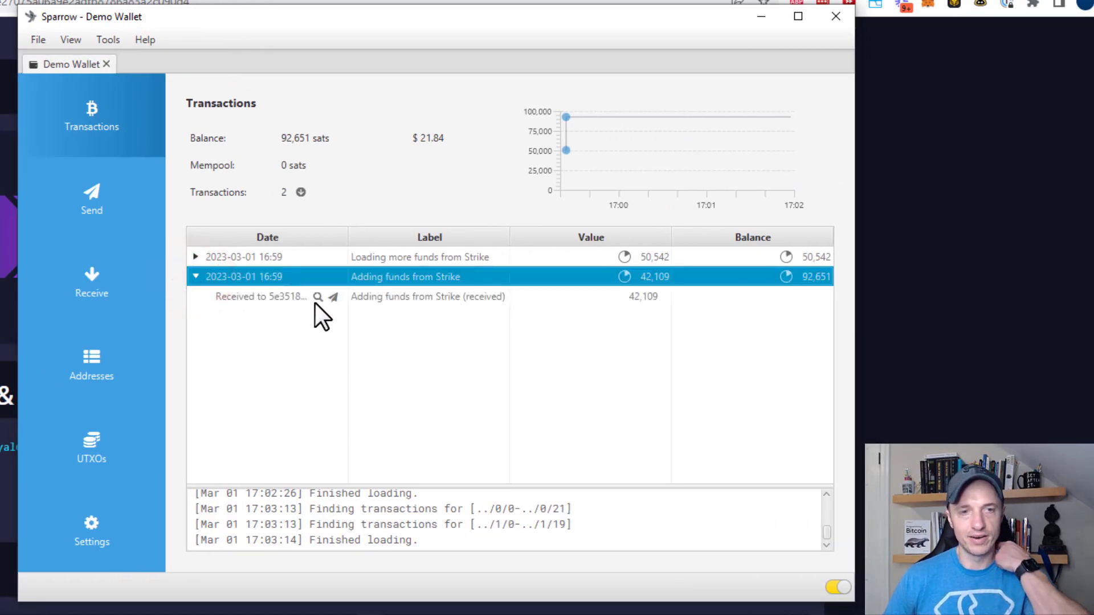
left_click(319, 298)
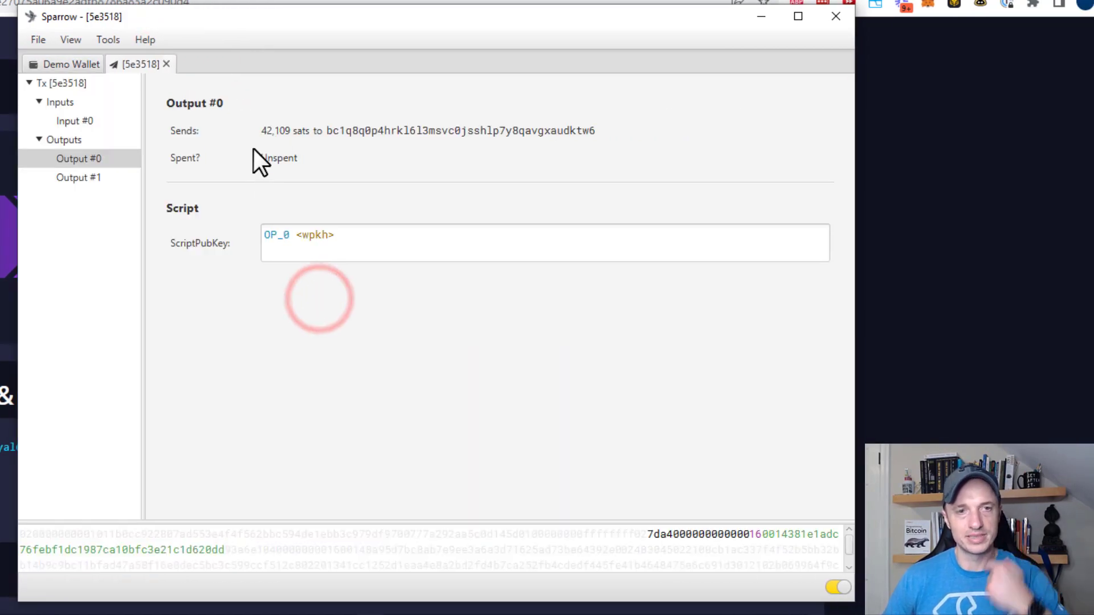
Compare Input #0 and Output #0 of the transaction, including their scripts, and close the transaction
left_click(73, 121)
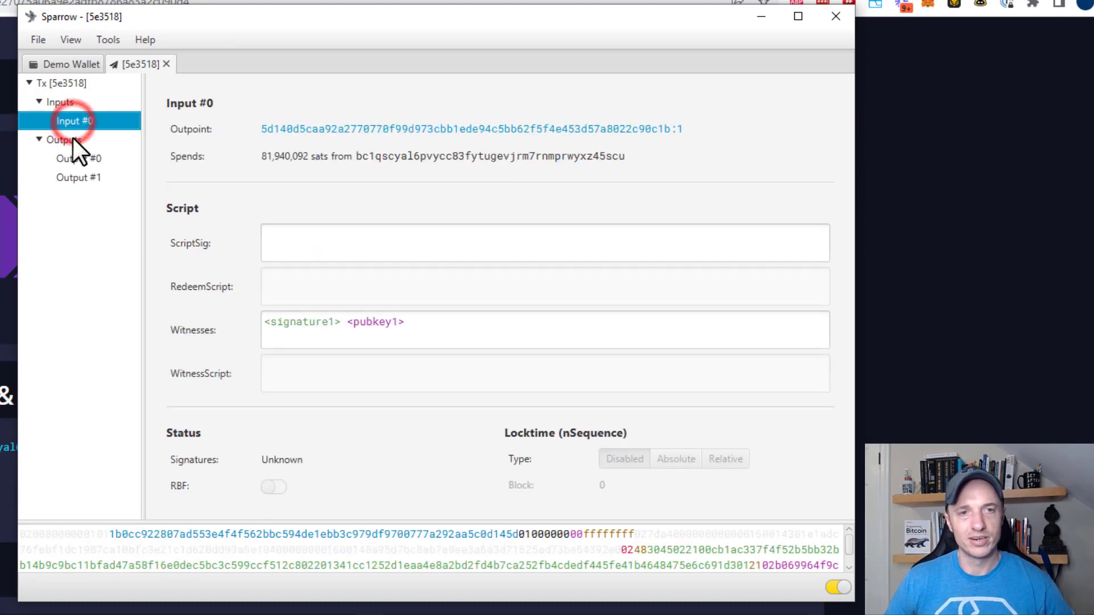
left_click(76, 159)
left_click(65, 117)
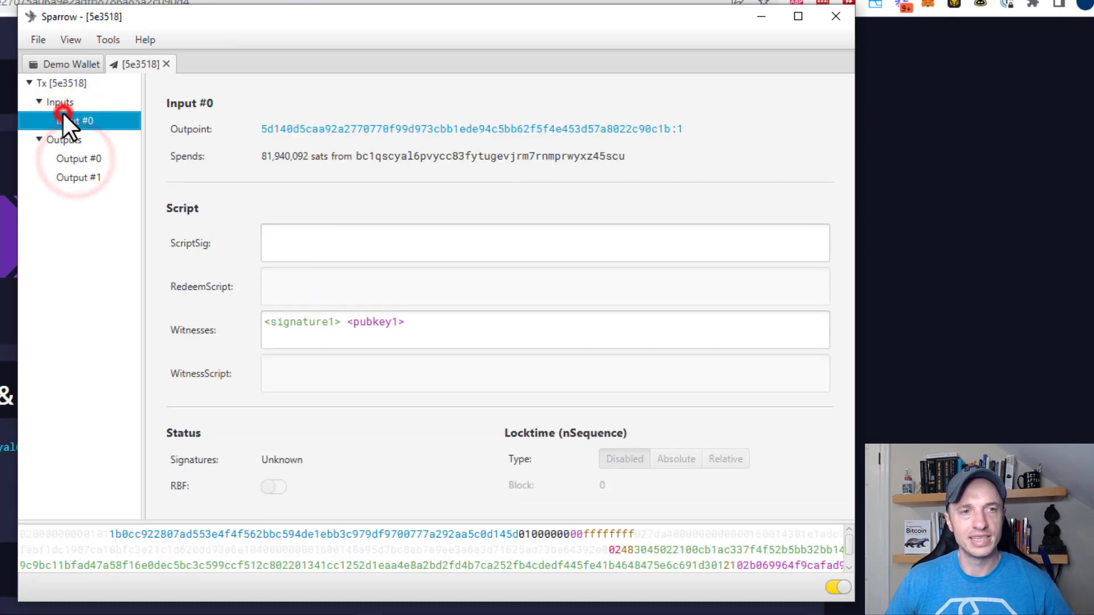
left_click(67, 102)
left_click(71, 158)
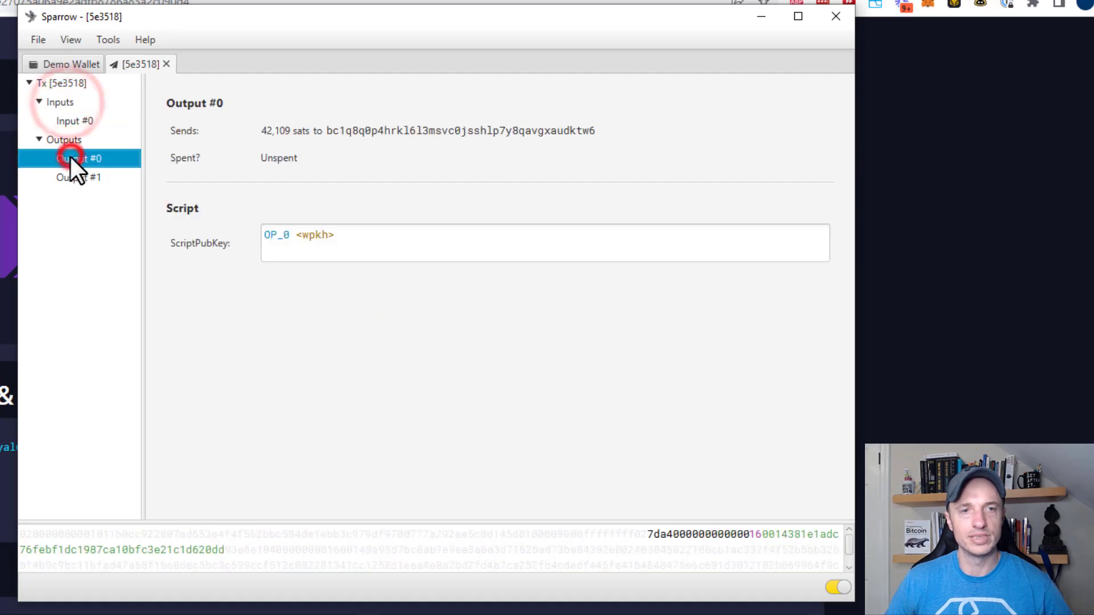
left_click(66, 119)
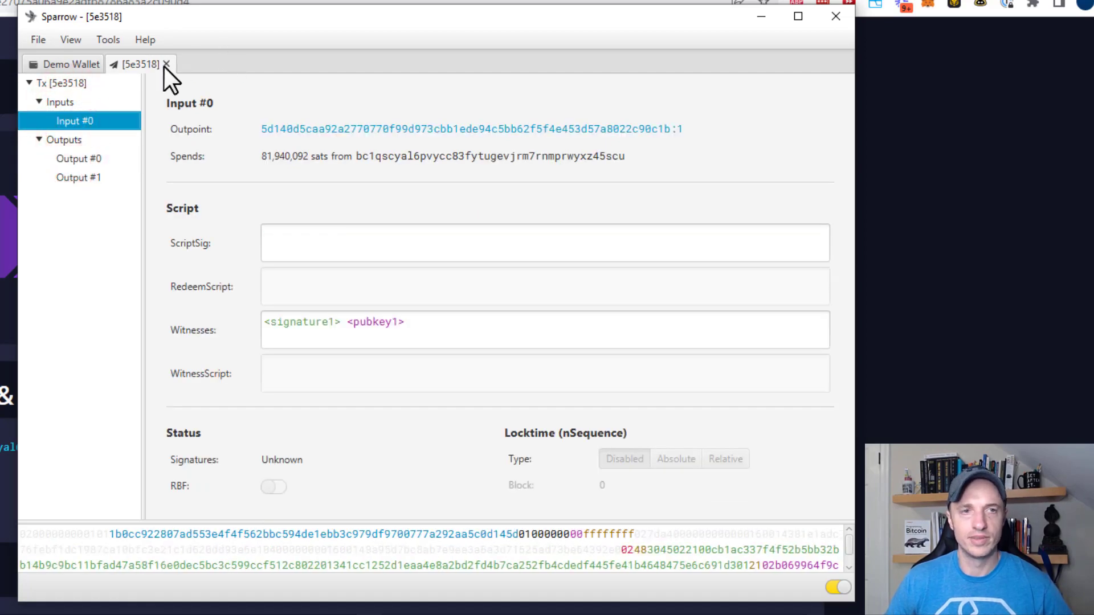
left_click(165, 65)
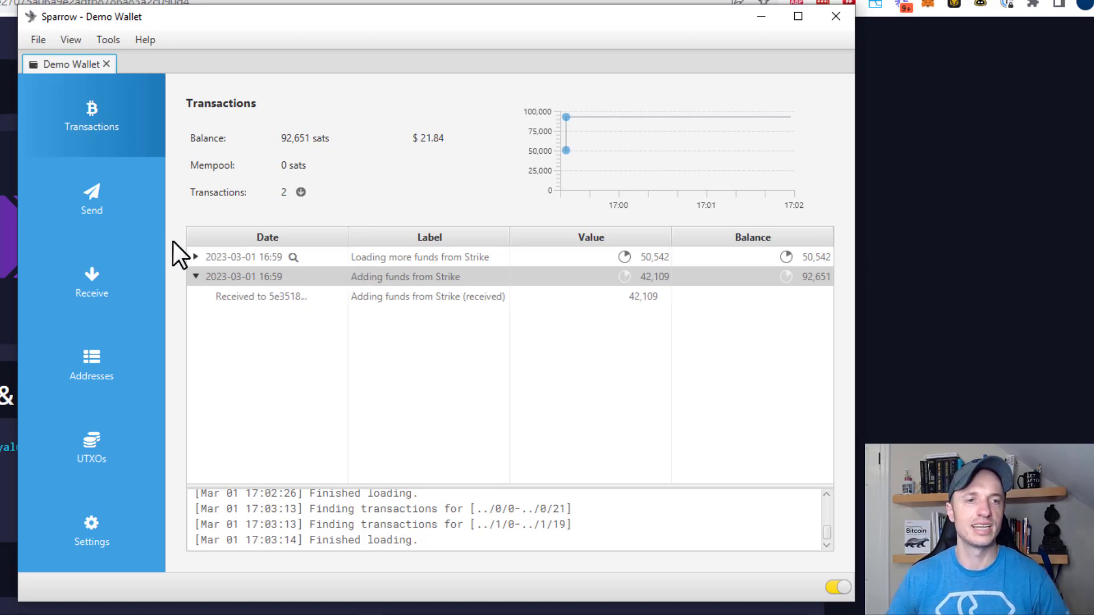
Collapse the deposit entry and review the wallet's labelled receive addresses and its unspent transaction outputs
left_click(197, 276)
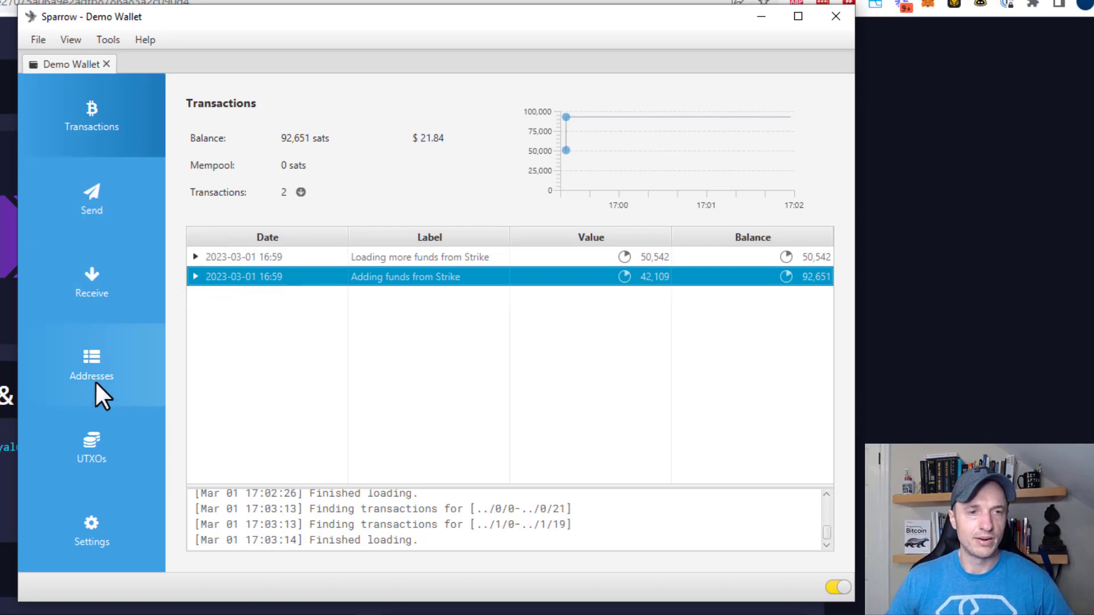
left_click(97, 364)
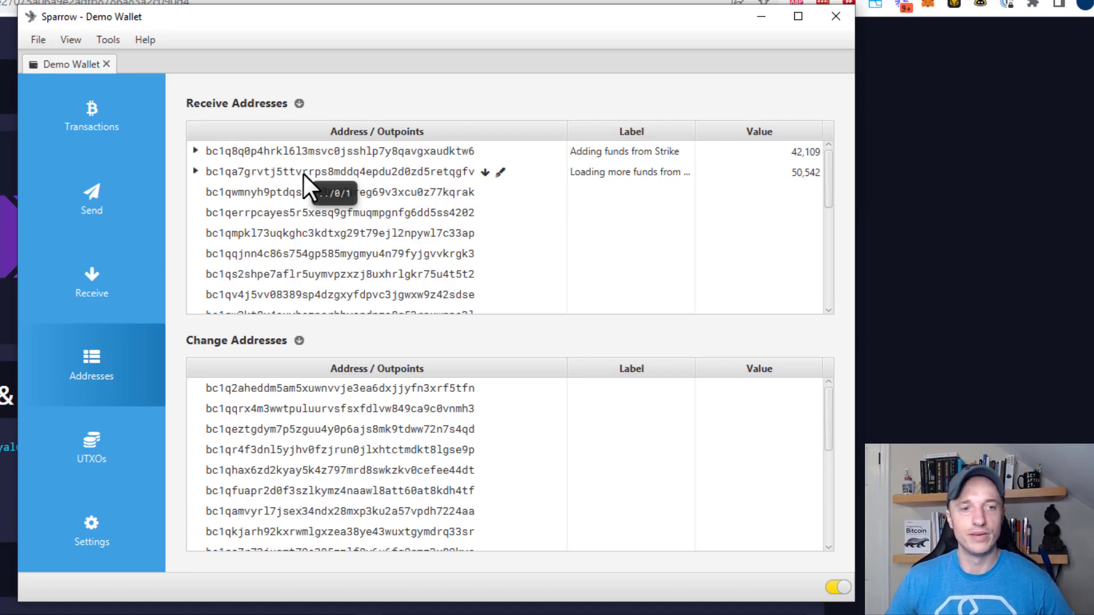
left_click(85, 448)
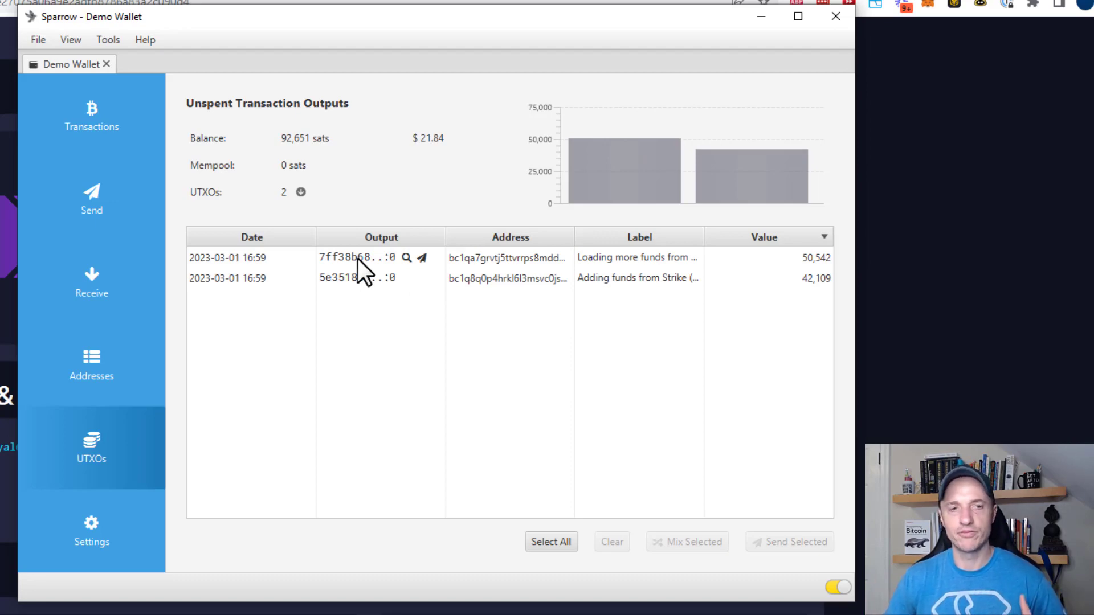
Relabel the "Loading more funds from Strike" UTXO as "Non-KYC"
left_click(640, 258)
left_click(641, 258)
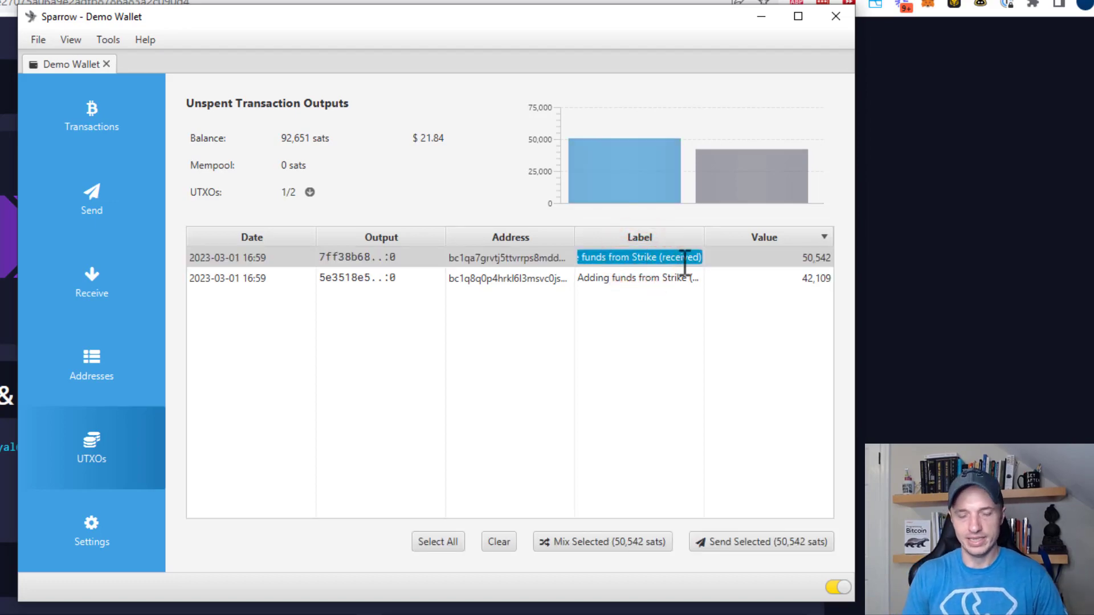
type("Non-KYC")
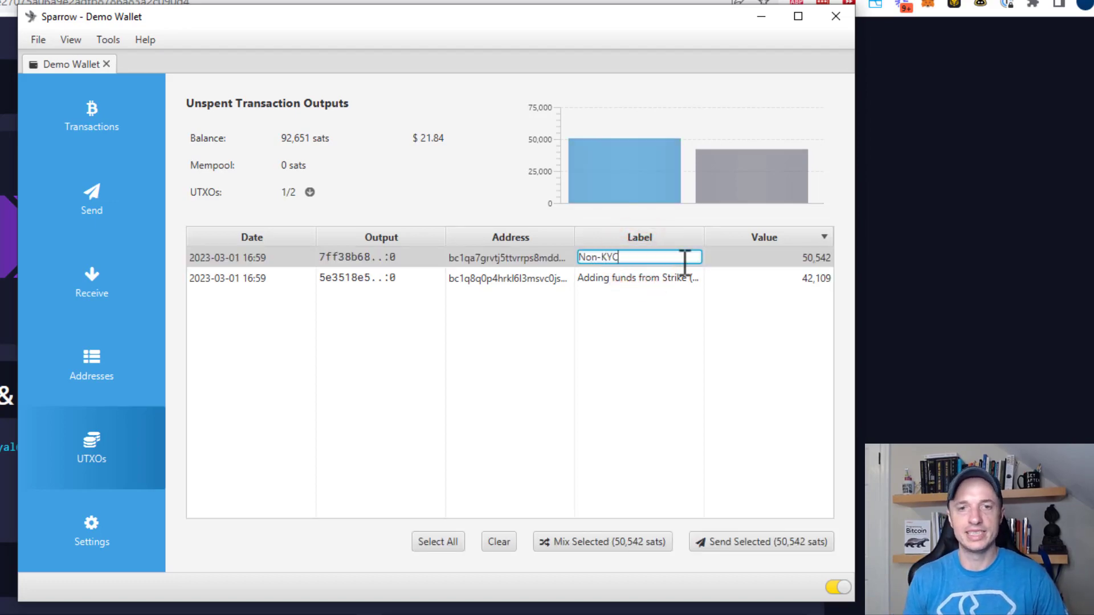
key("Return")
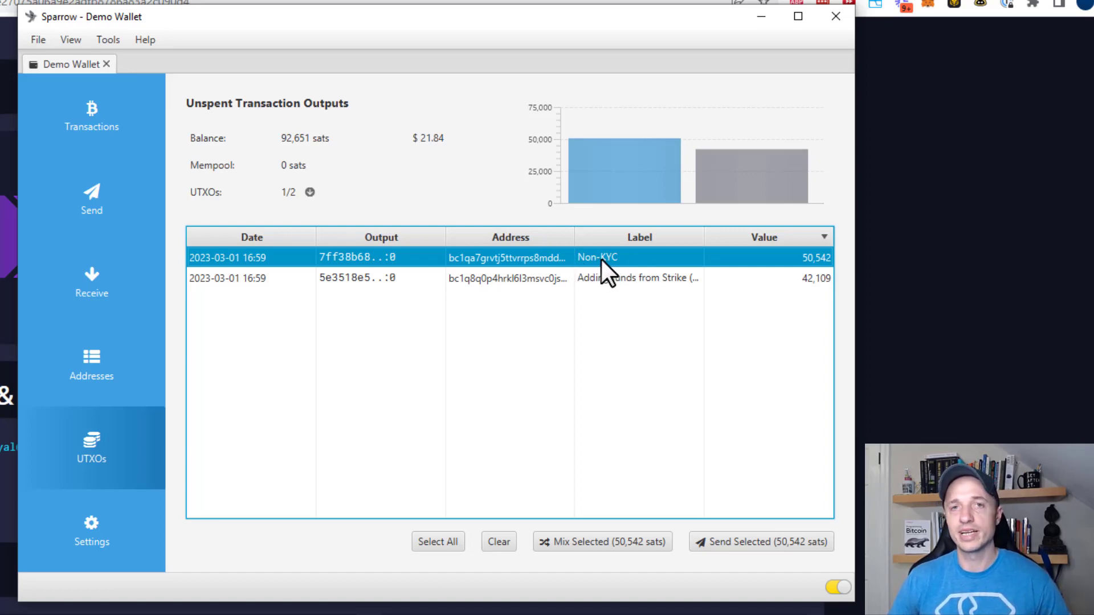
Select each UTXO individually, finishing with the Non-KYC and "Adding funds from Strike" UTXOs selected together
left_click(620, 275)
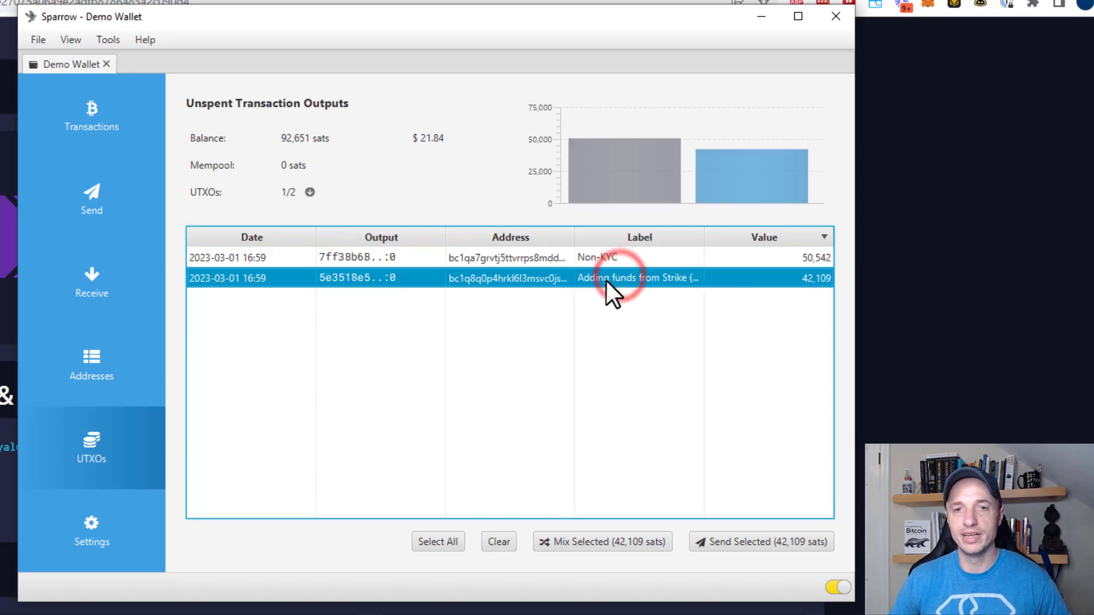
left_click(606, 258)
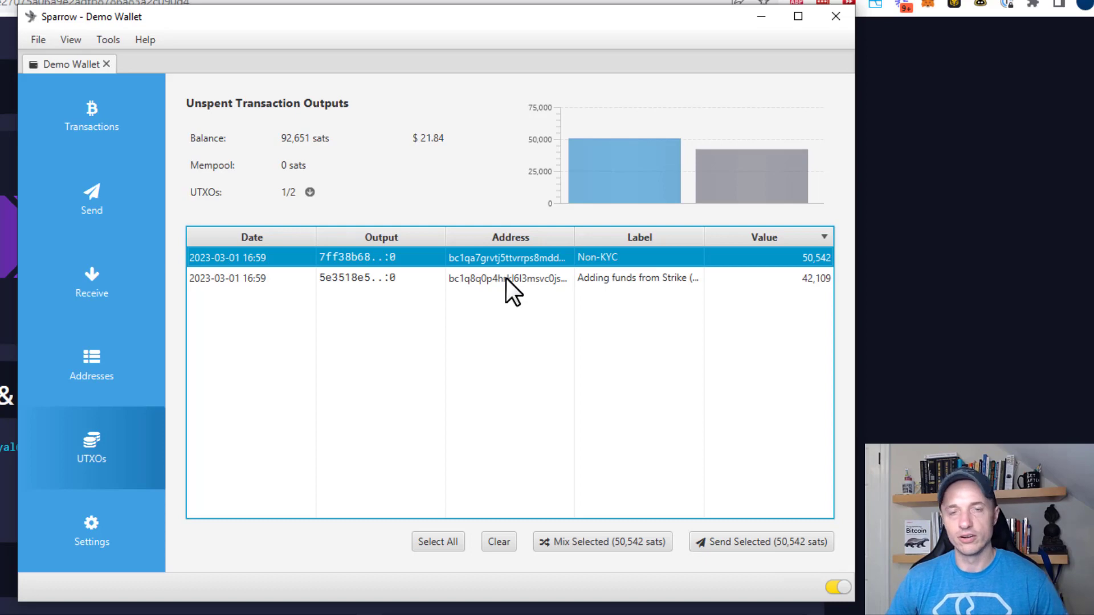
left_click(341, 277, "ctrl")
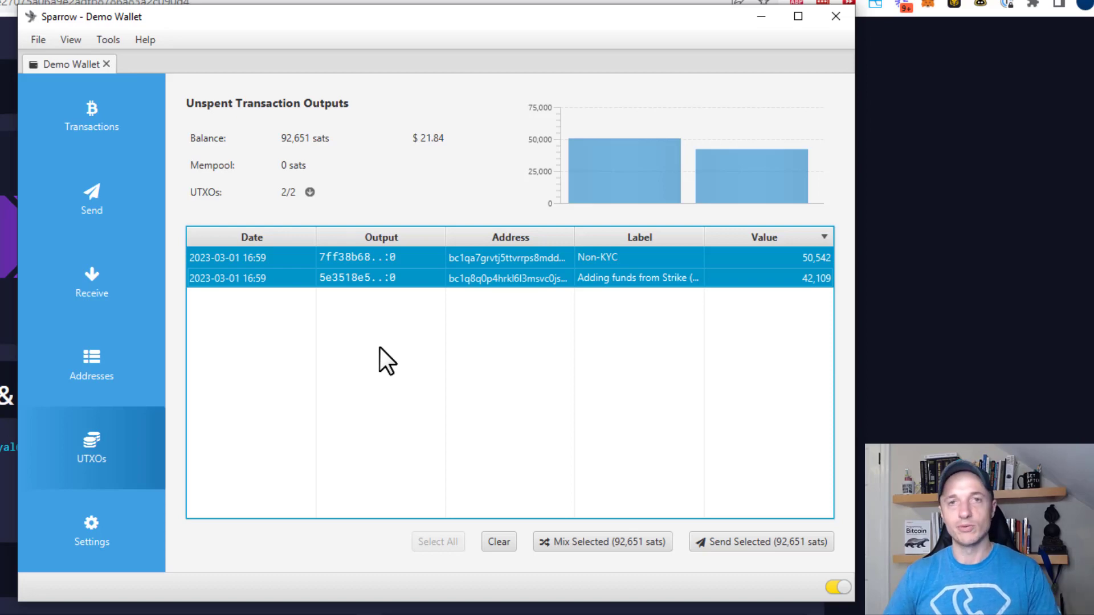
Prepare a payment from the two selected UTXOs to the recipient address, labelled "Sending to personal wallet", with an amount of 70,000 sats
left_click(746, 545)
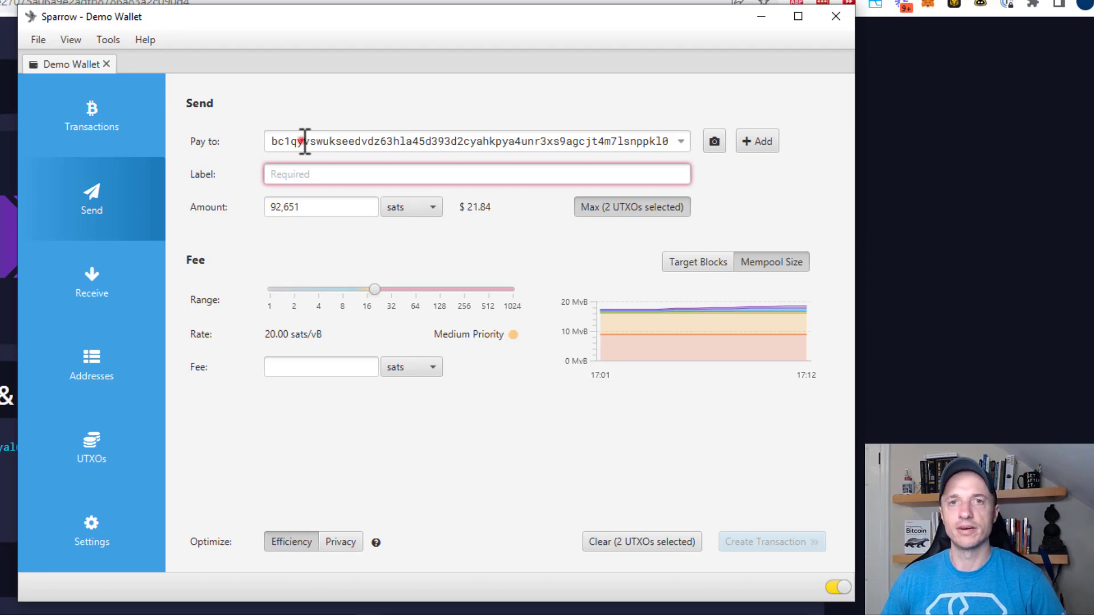
left_click_drag(298, 142, 501, 139)
left_click(451, 173)
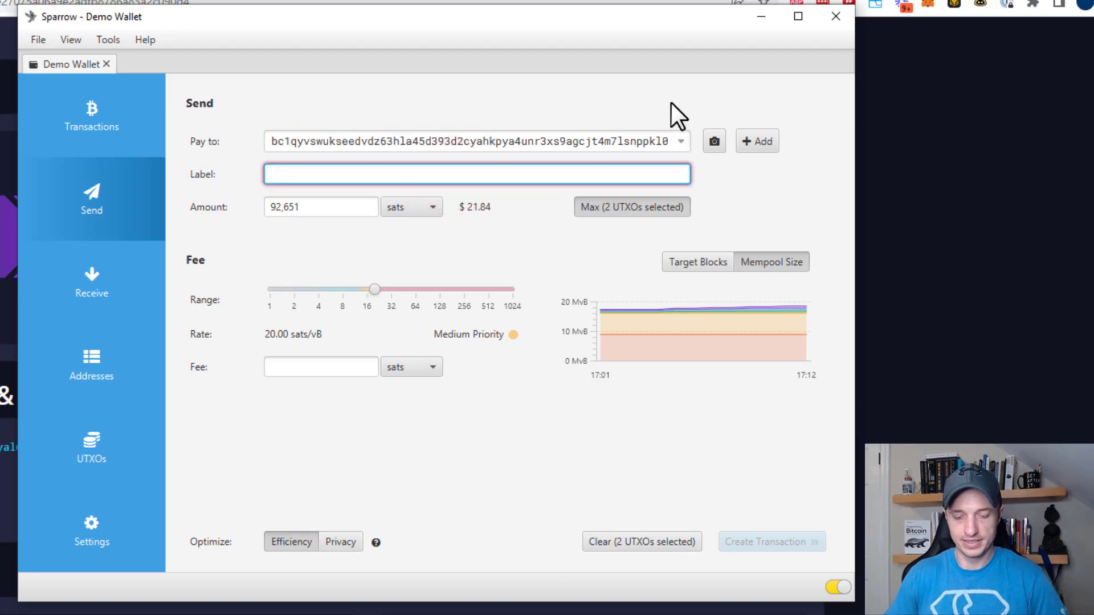
type("Sending to ")
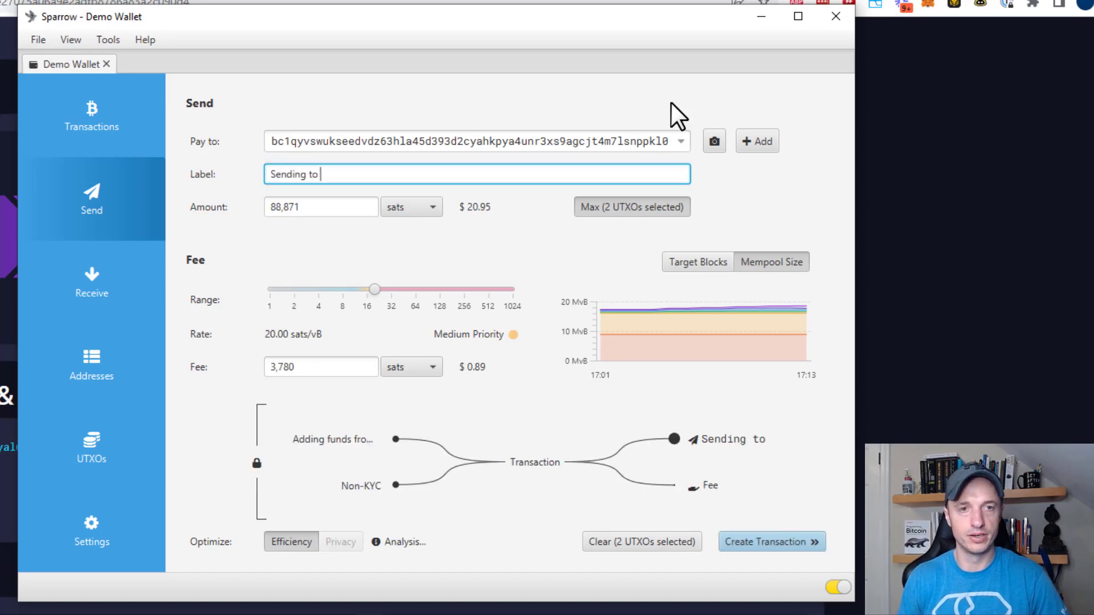
type("personal wallet")
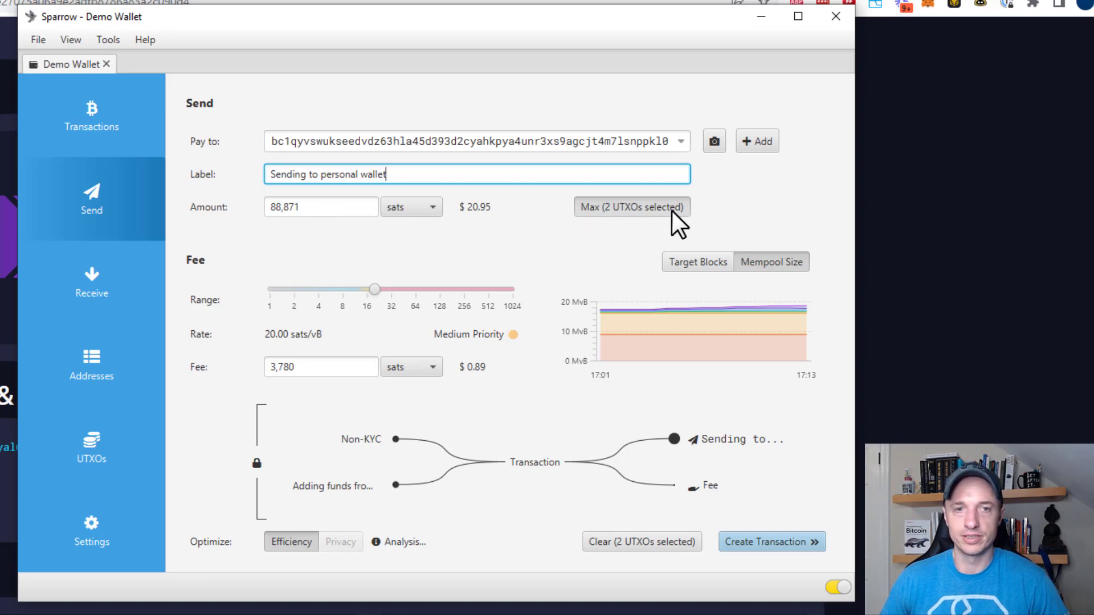
double_click(307, 207)
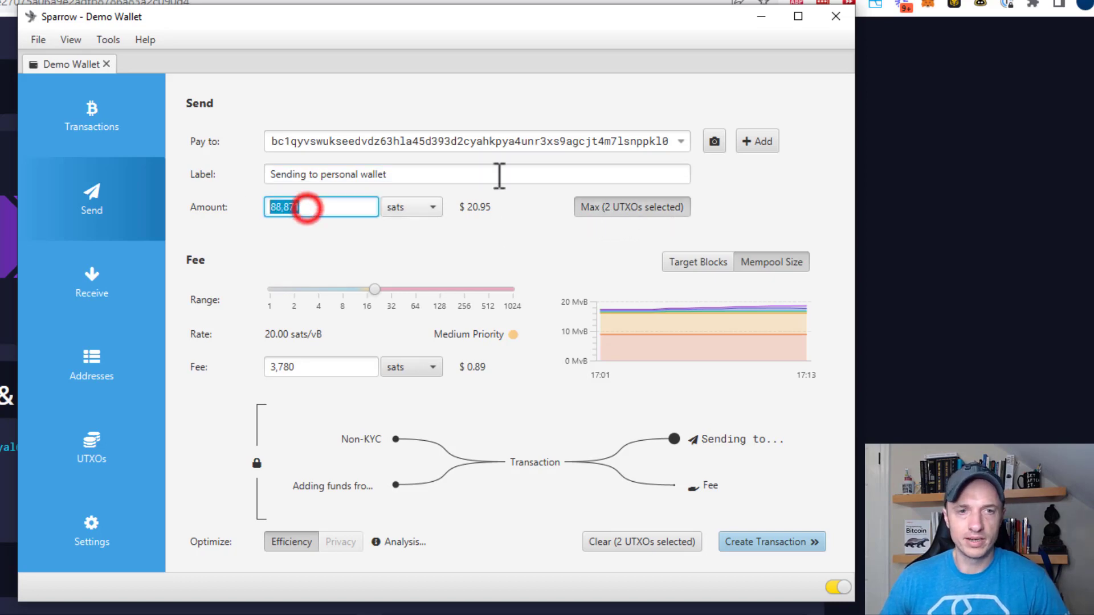
type("700000")
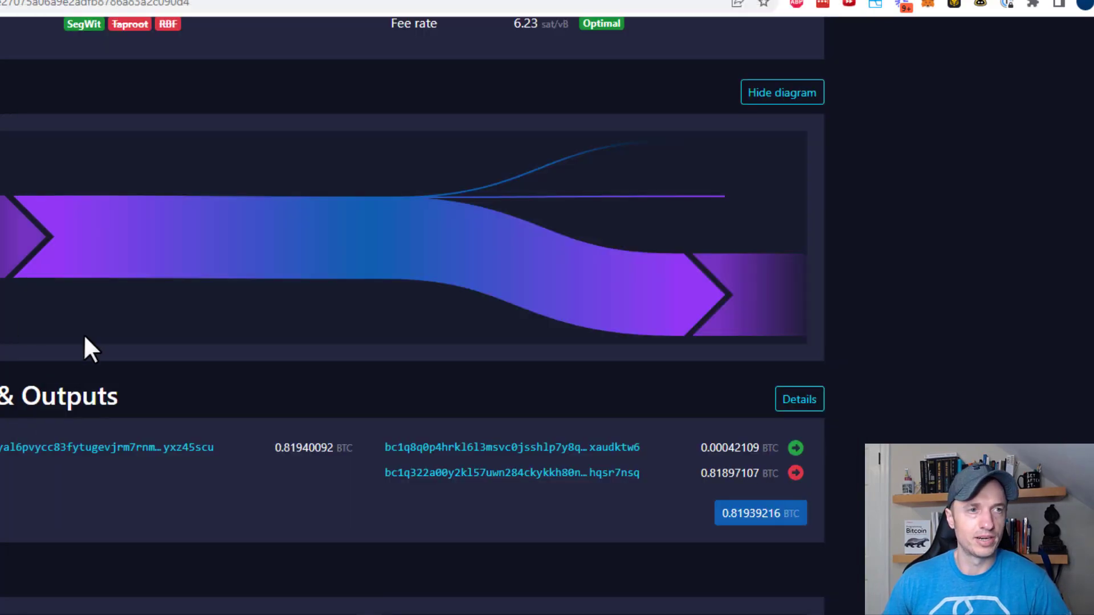
Check the upcoming and recent block fee rates in the browser's mempool explorer, and lower the payment's fee rate to about 15.10 sats/vB
scroll(83, 333, "up", 7)
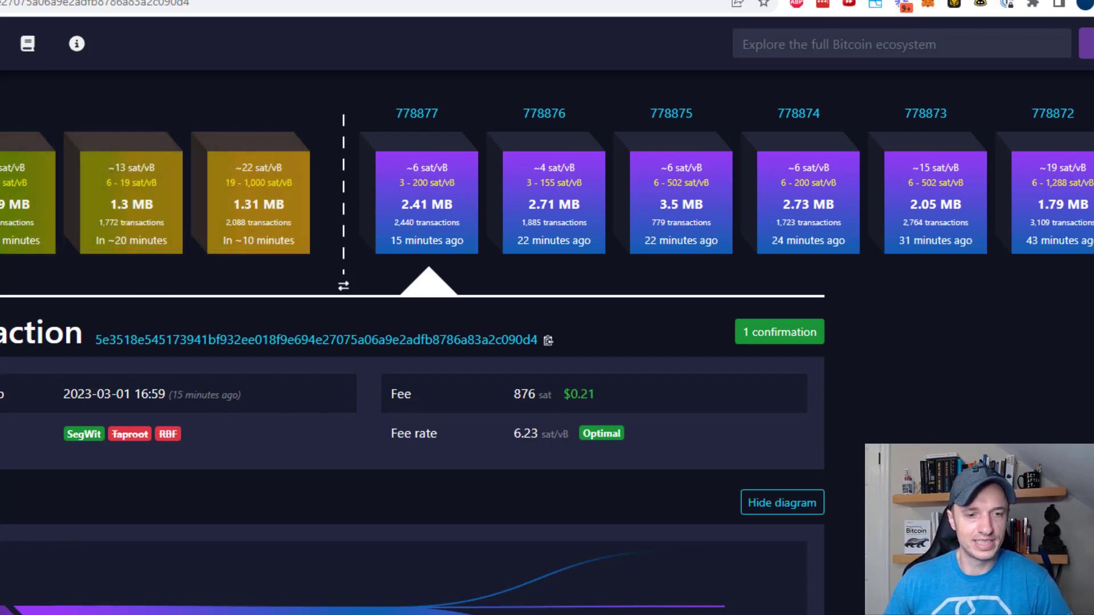
key("alt+Tab")
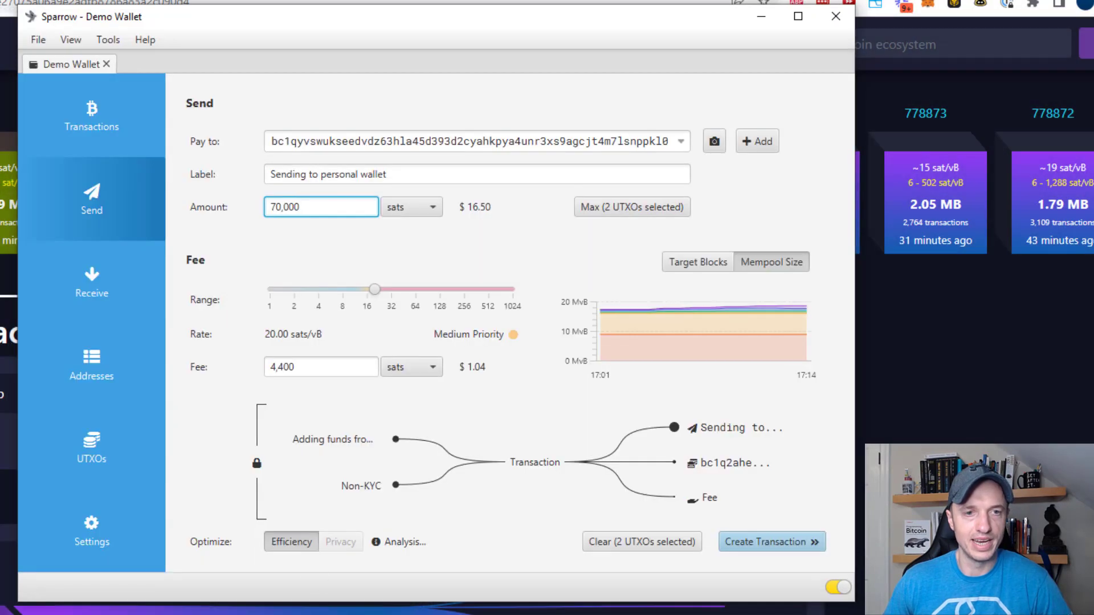
left_click_drag(374, 292, 364, 292)
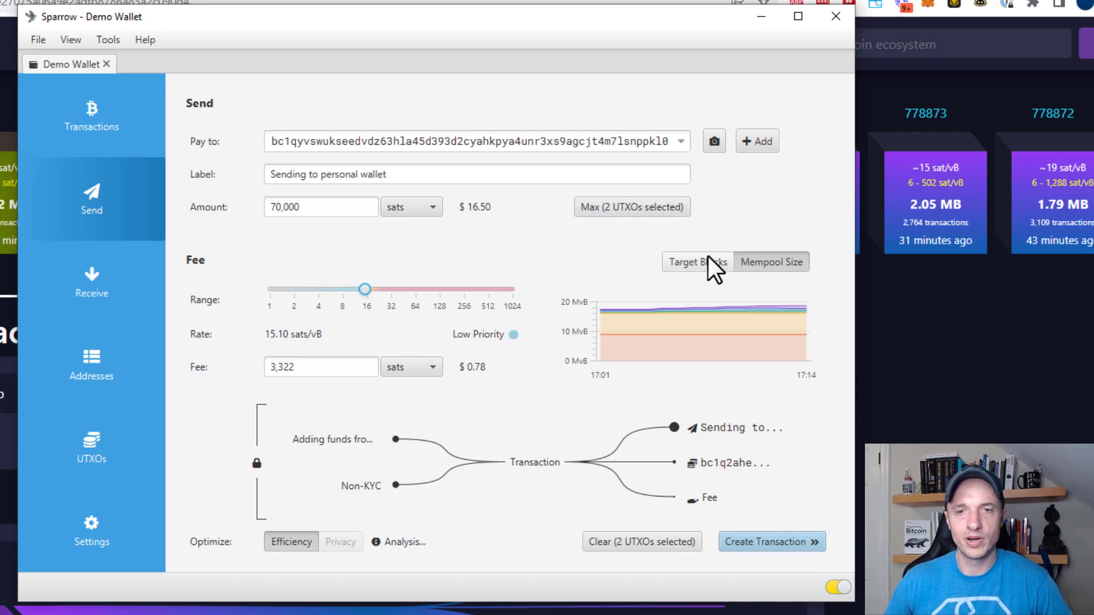
Try Target Blocks fee selection with a target of 1 block, and return to Mempool Size
mouse_move(659, 312)
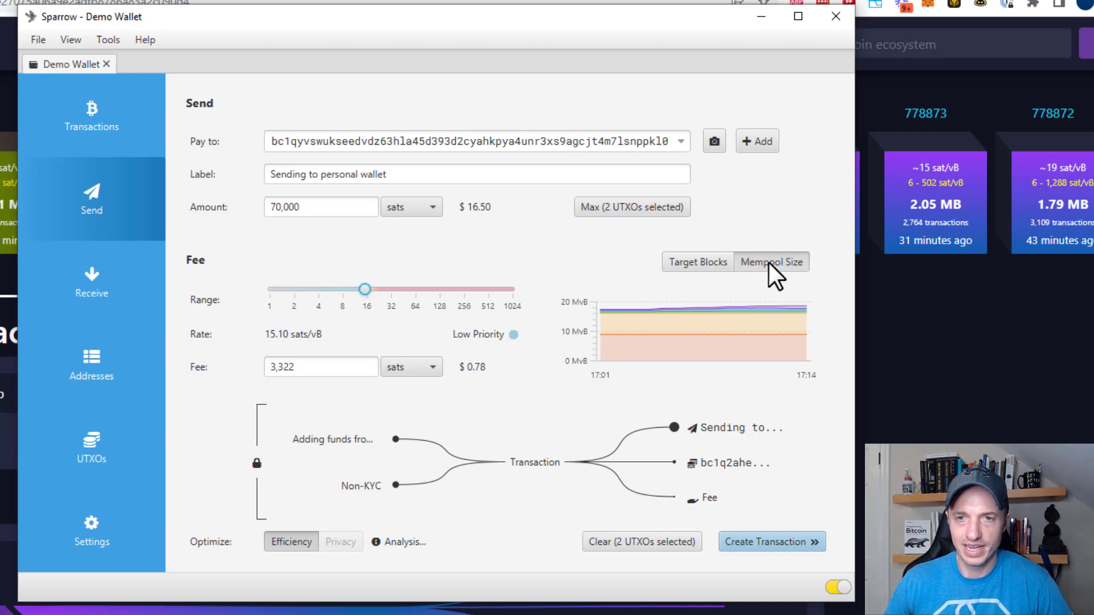
left_click(703, 262)
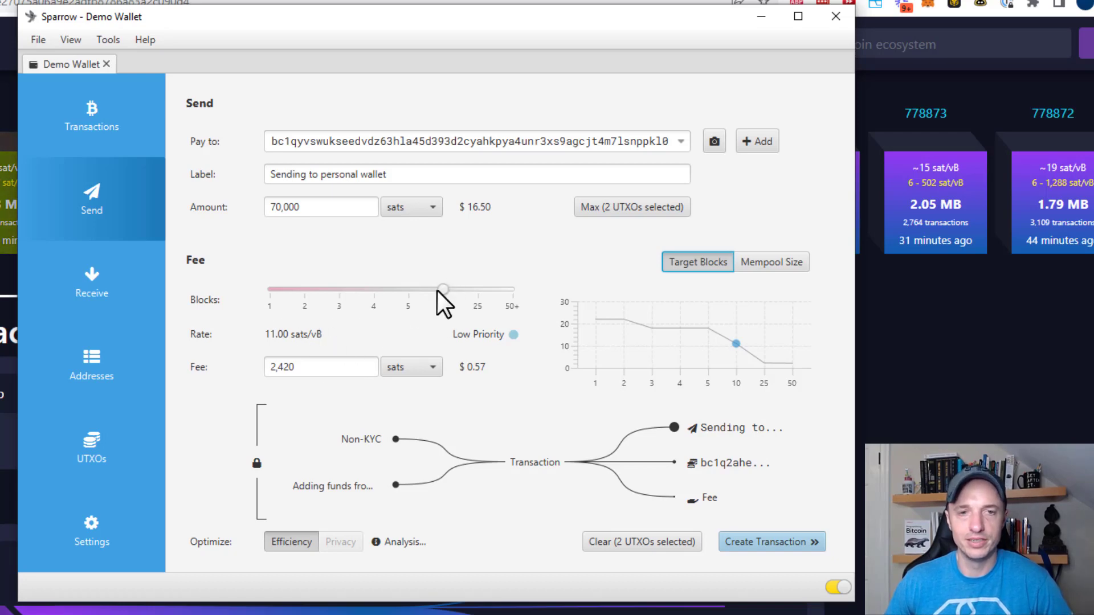
left_click_drag(442, 290, 211, 291)
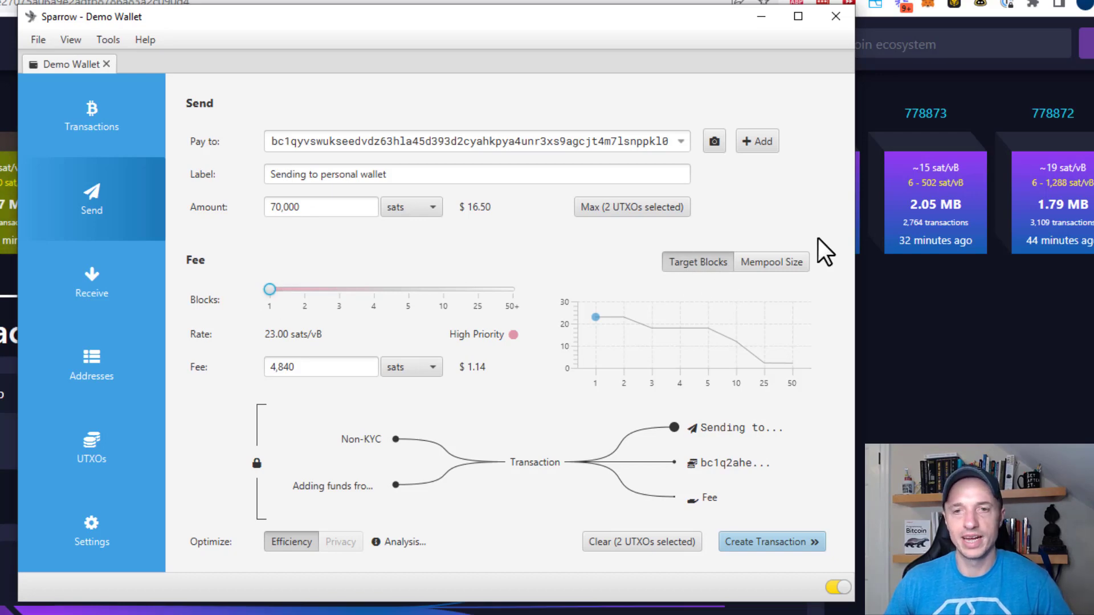
left_click(770, 261)
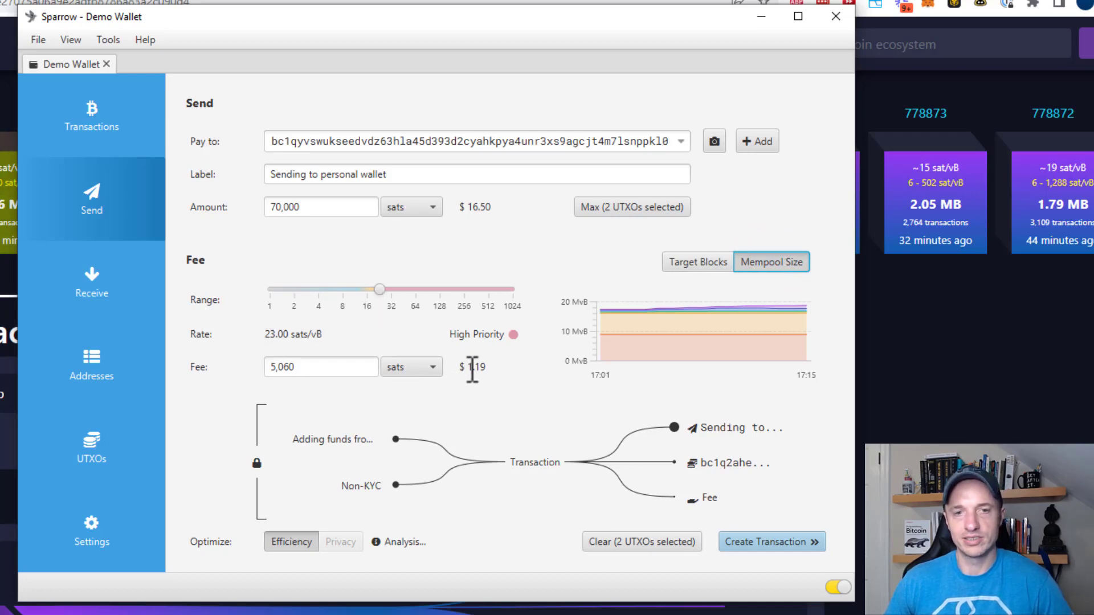
Lower the fee rate to about 15.45 sats/vB and reposition the wallet window so the whole payment form is in view
left_click_drag(466, 368, 491, 367)
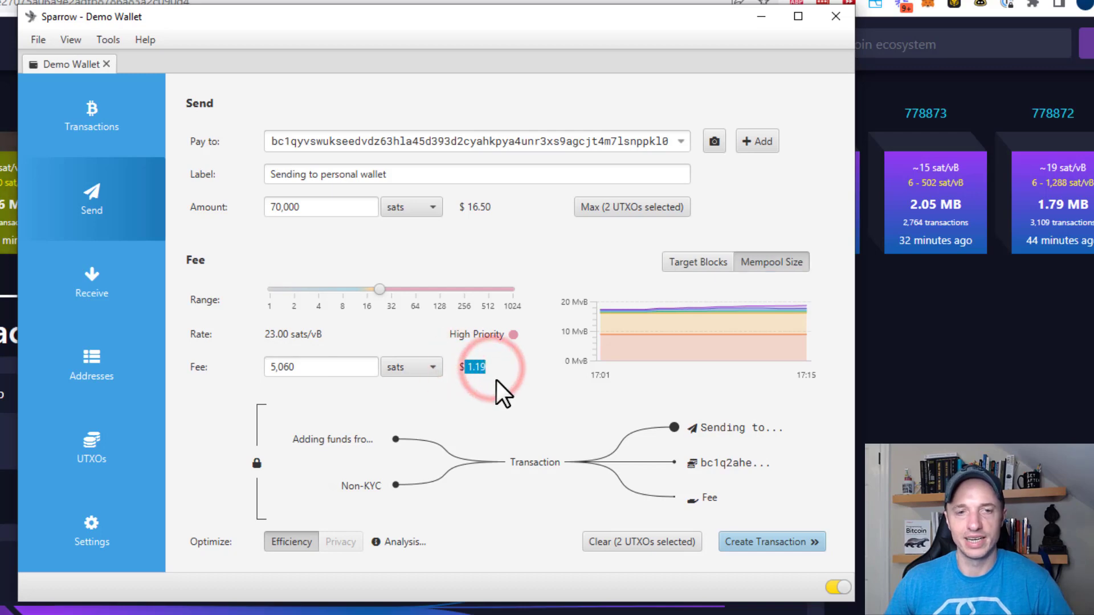
left_click_drag(476, 19, 504, 127)
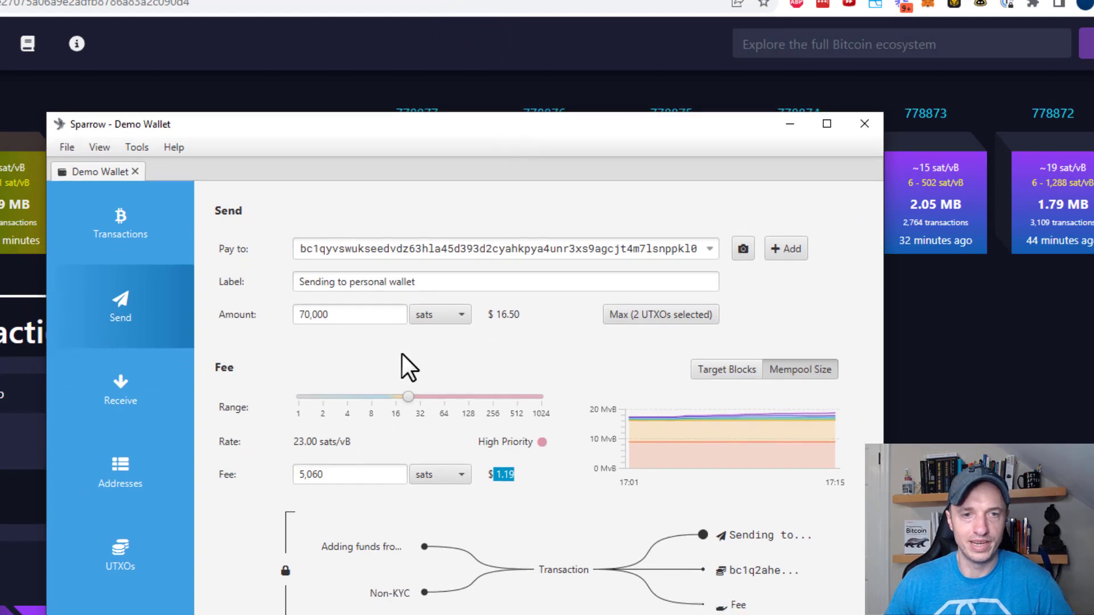
left_click_drag(405, 399, 391, 398)
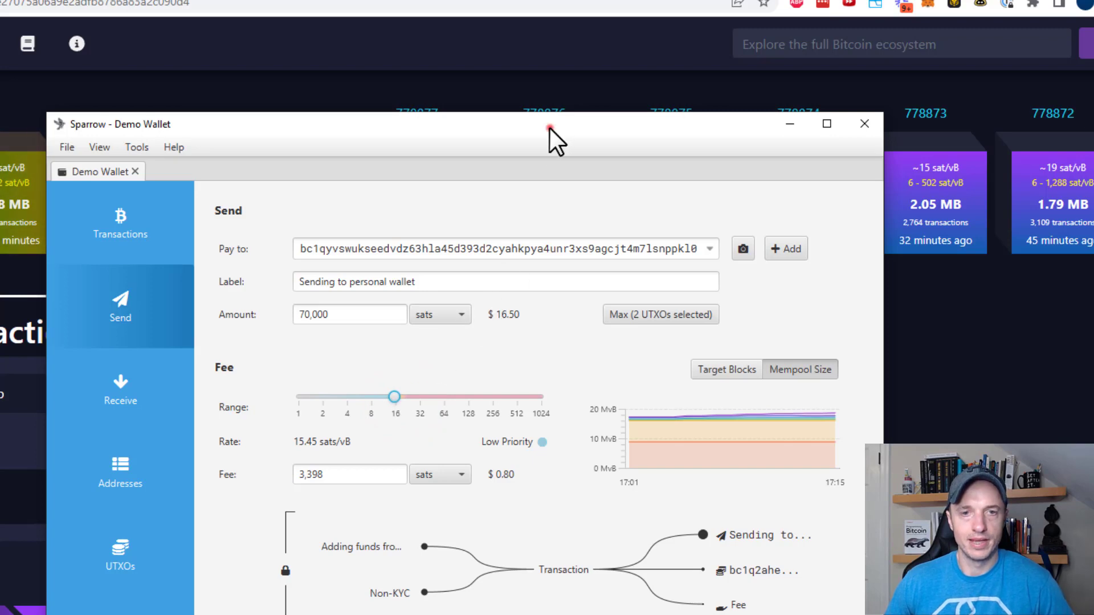
left_click_drag(549, 128, 550, 45)
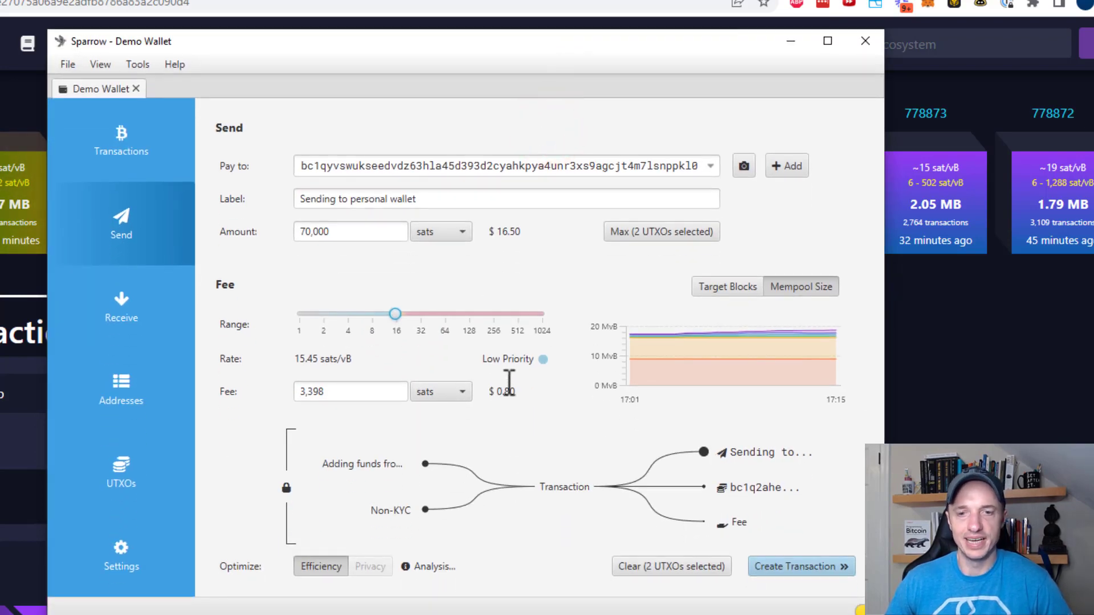
Inspect the payment diagram's inputs and outputs, and compare its change output with the wallet's first change address before returning to the payment
mouse_move(370, 463)
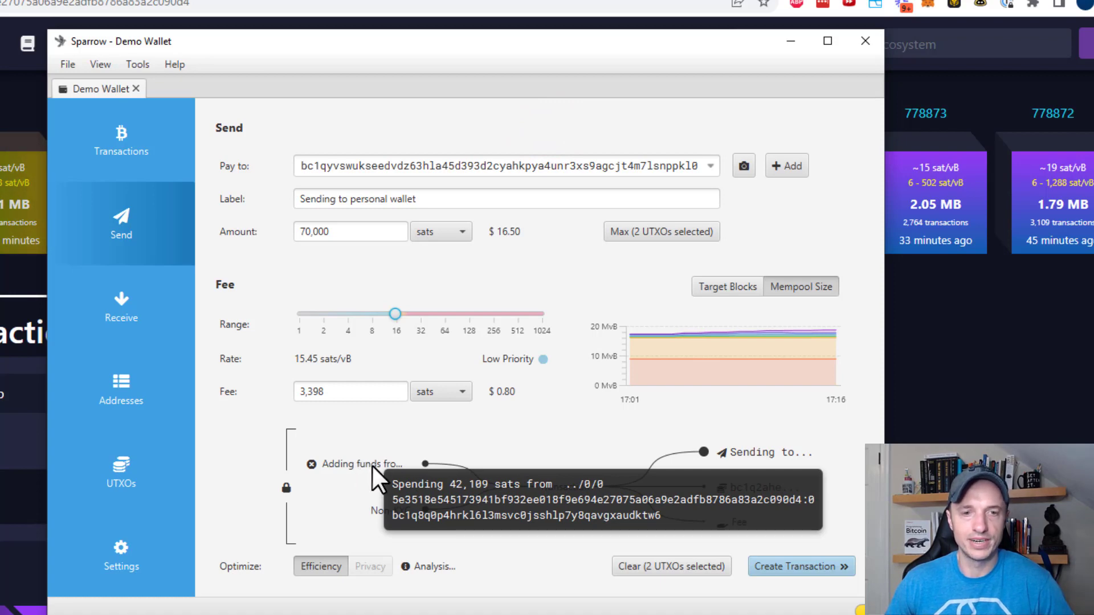
mouse_move(388, 514)
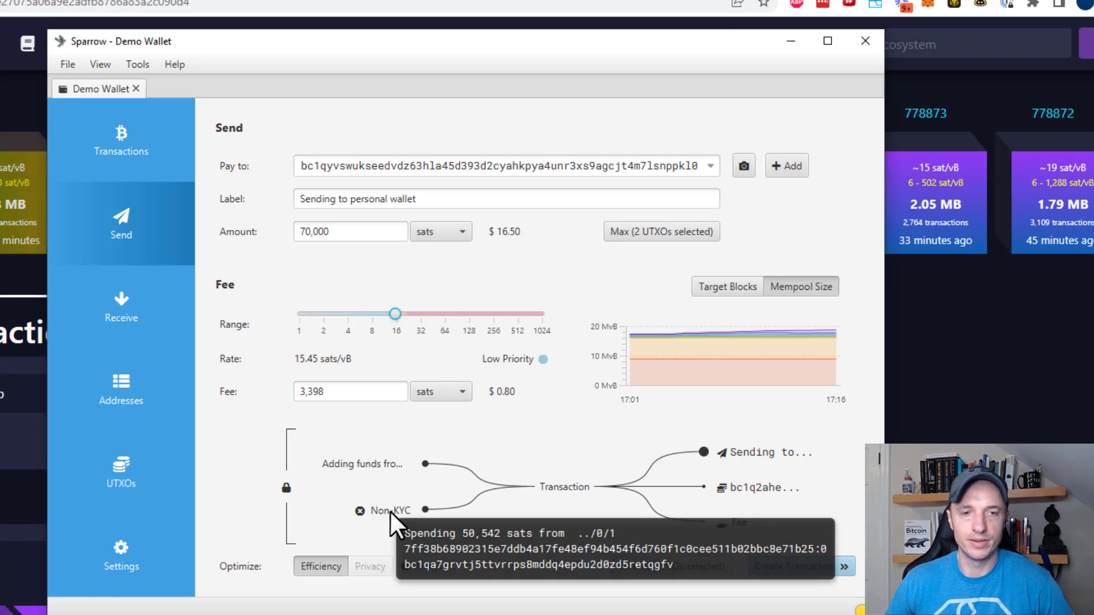
mouse_move(746, 452)
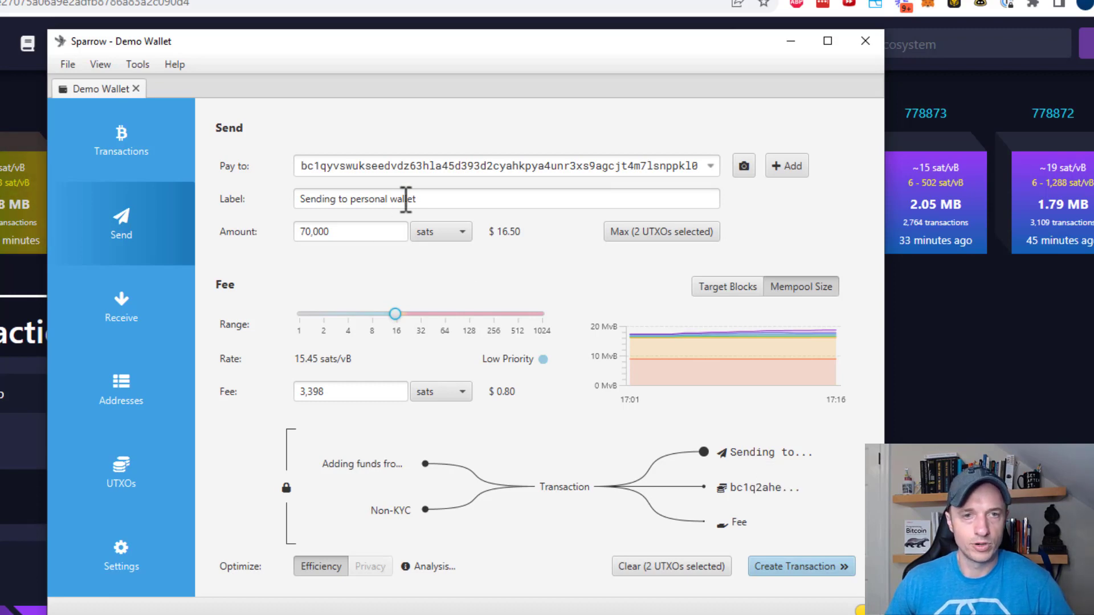
mouse_move(735, 484)
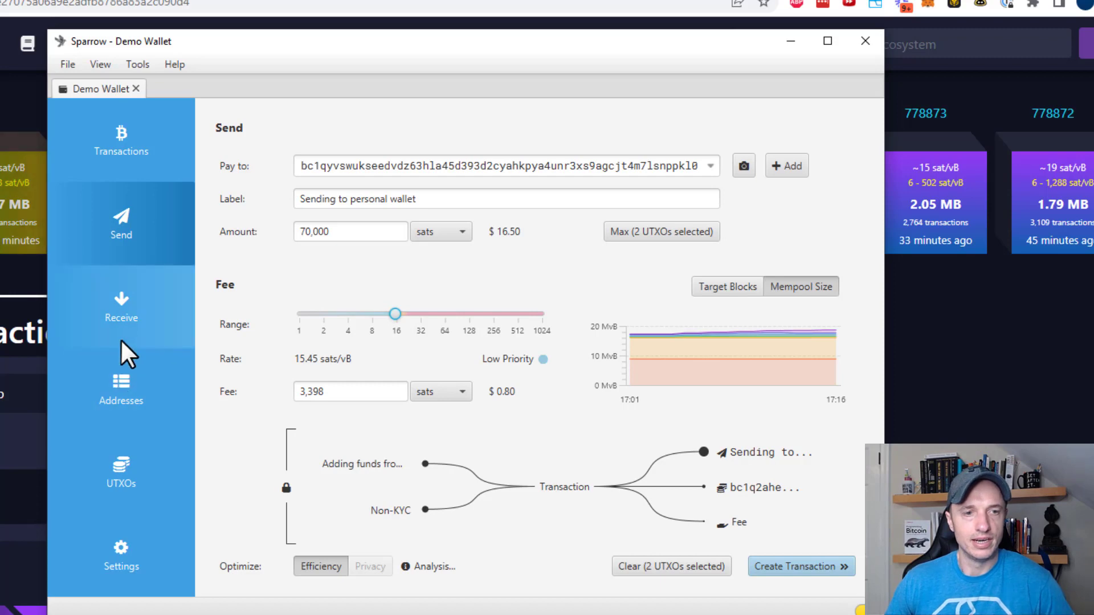
left_click(123, 379)
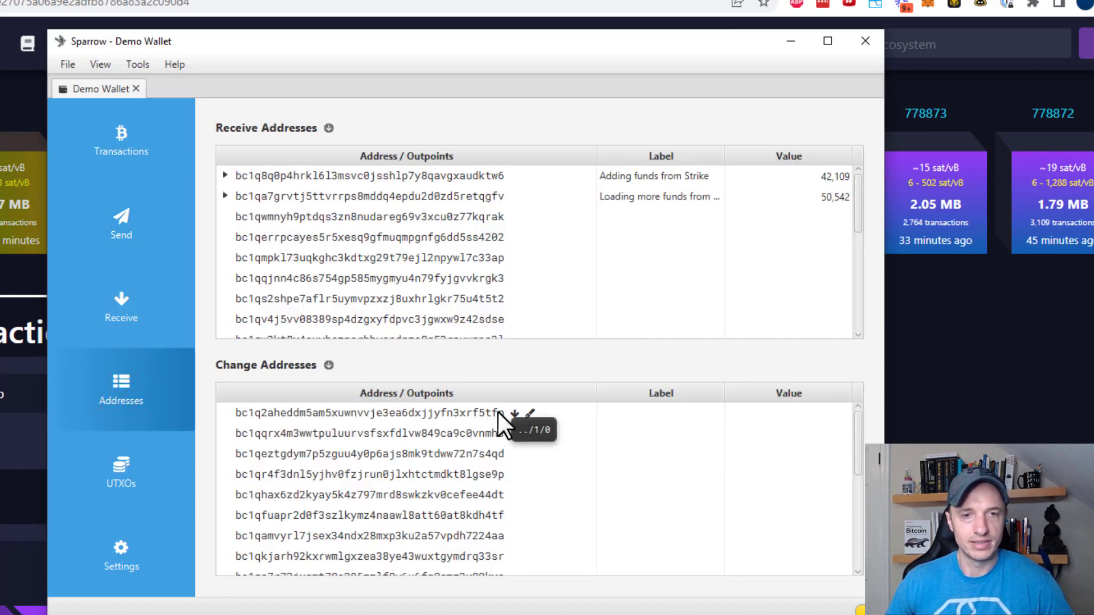
left_click(119, 226)
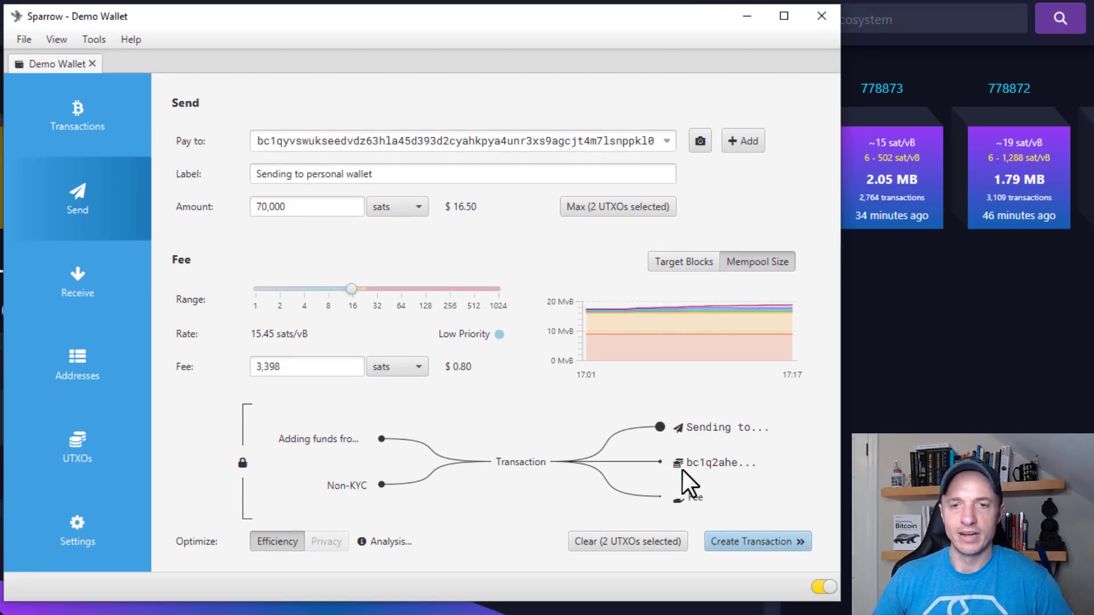
Create the transaction, copy its transaction ID, and review its overview diagram and technical details
left_click(756, 541)
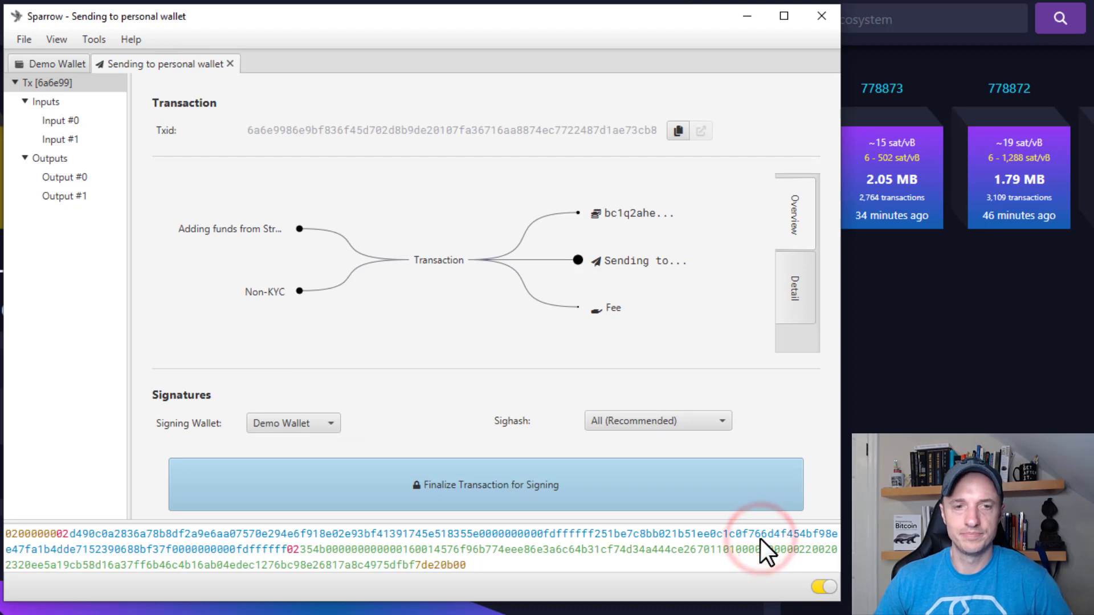
left_click(678, 132)
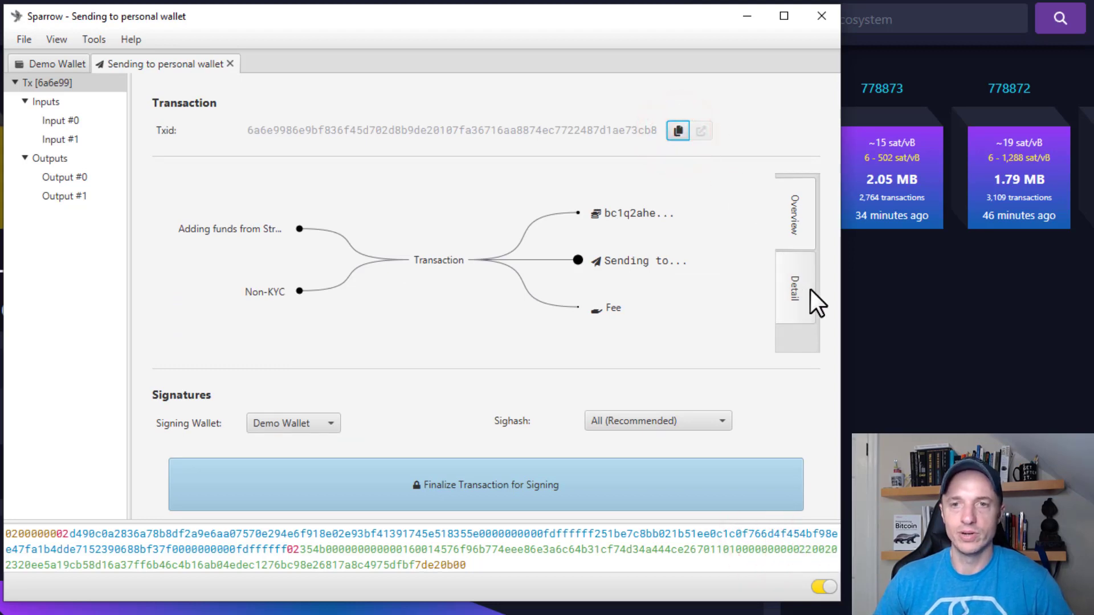
left_click(694, 272)
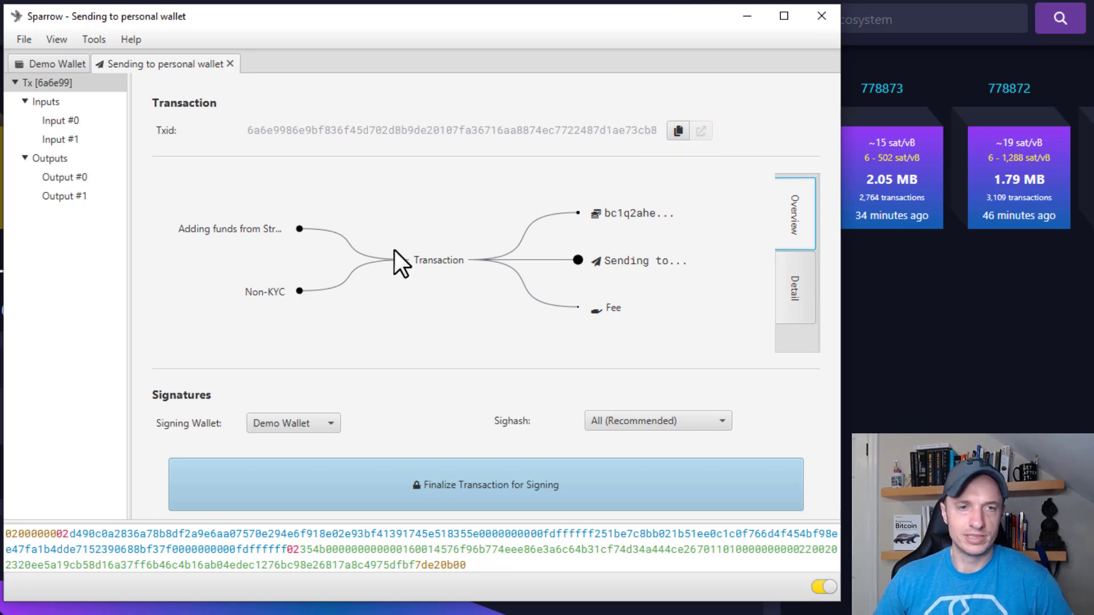
left_click(799, 295)
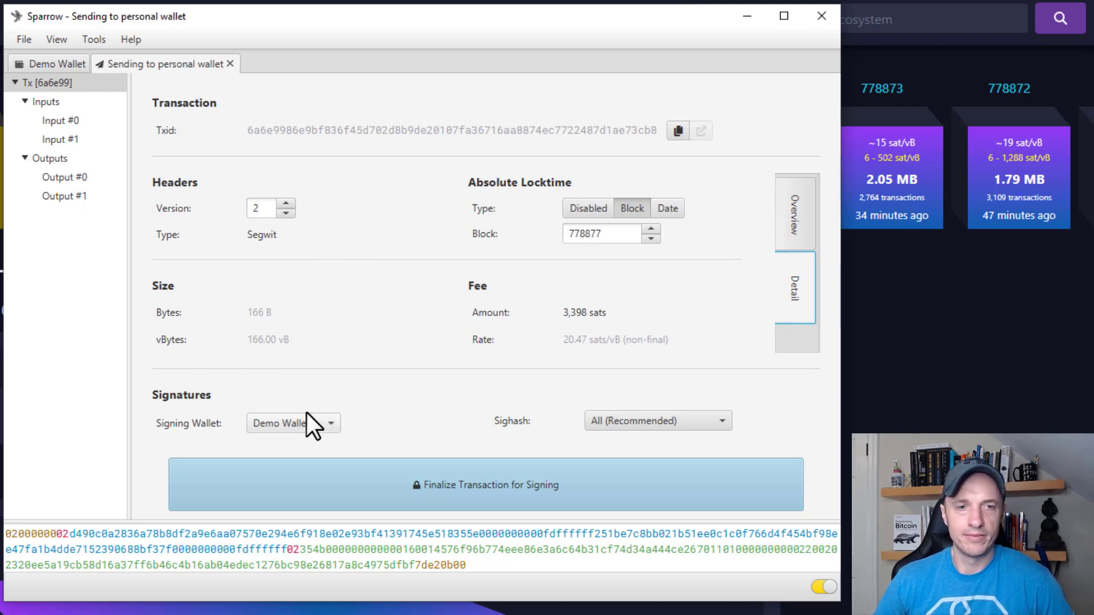
Choose Demo Wallet as the signing wallet and All (Recommended) as the sighash, and finalize the transaction for signing
left_click(331, 422)
left_click(302, 445)
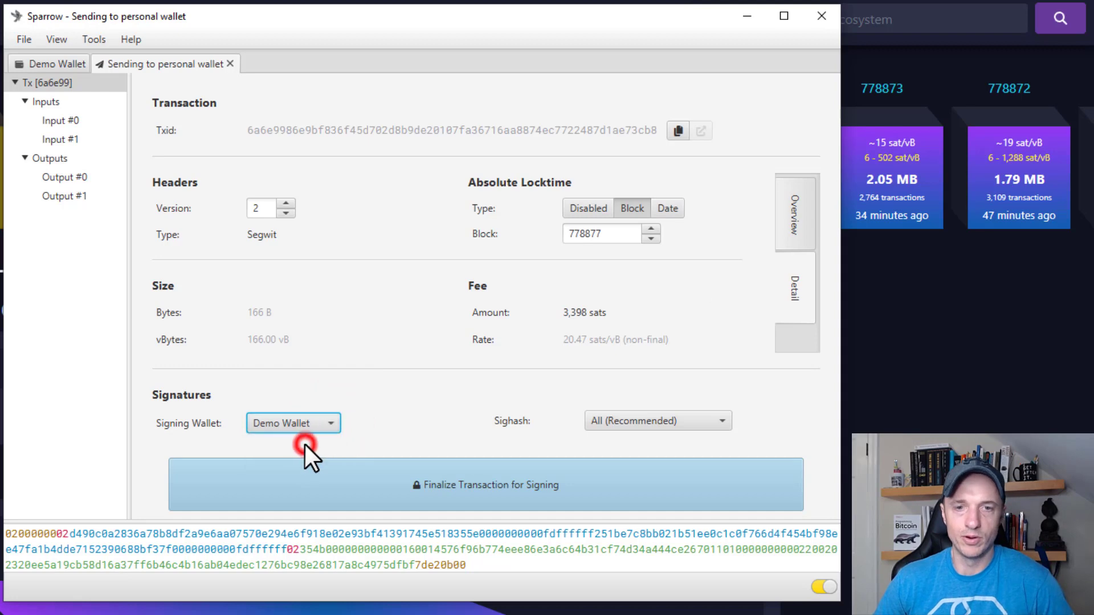
left_click(722, 420)
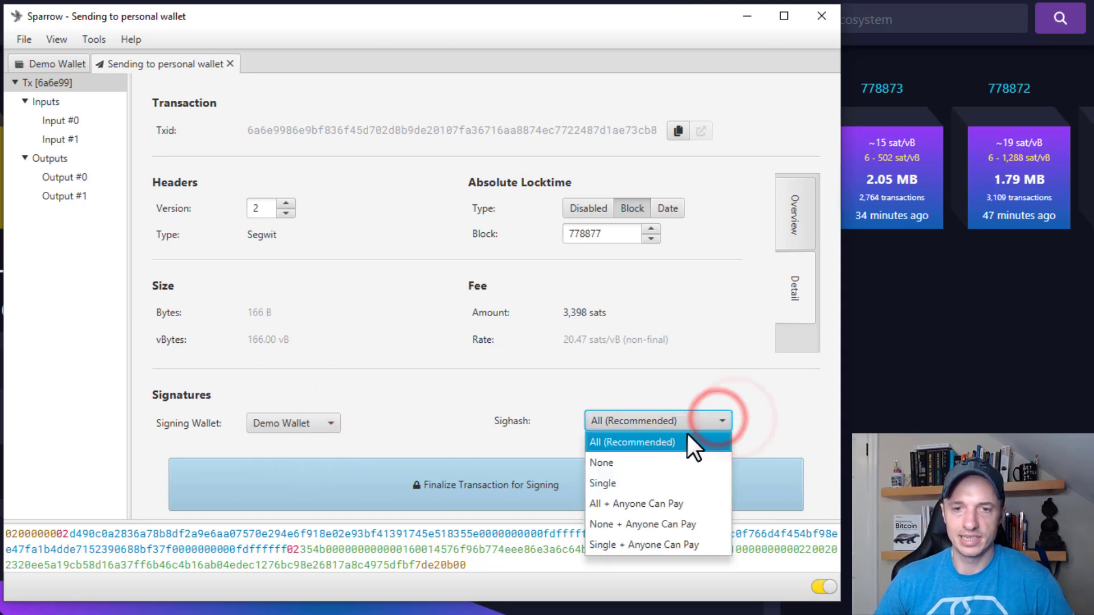
left_click(667, 441)
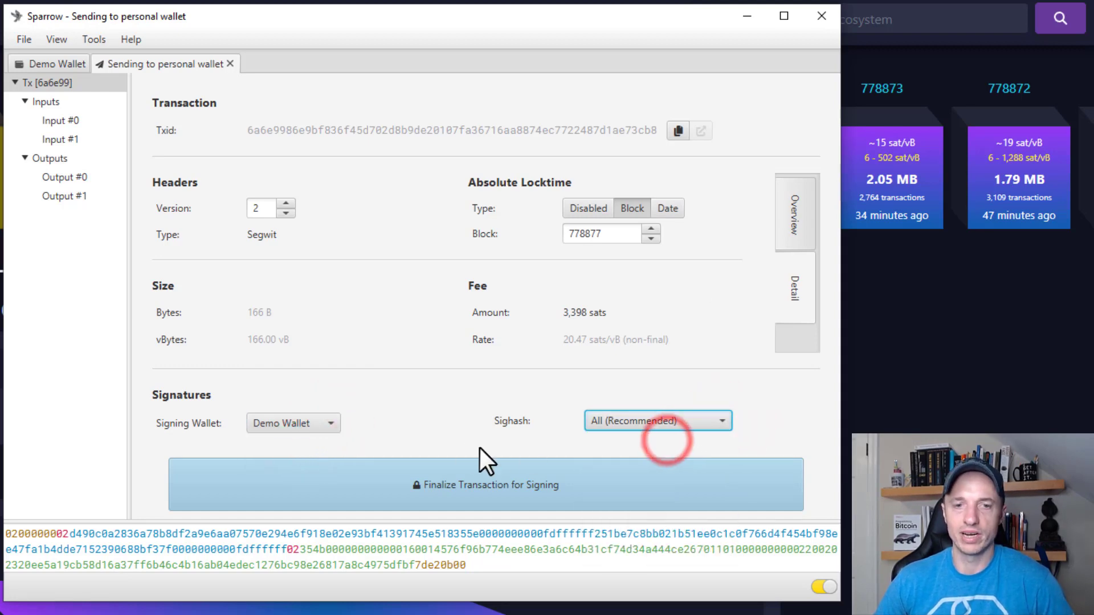
left_click(506, 496)
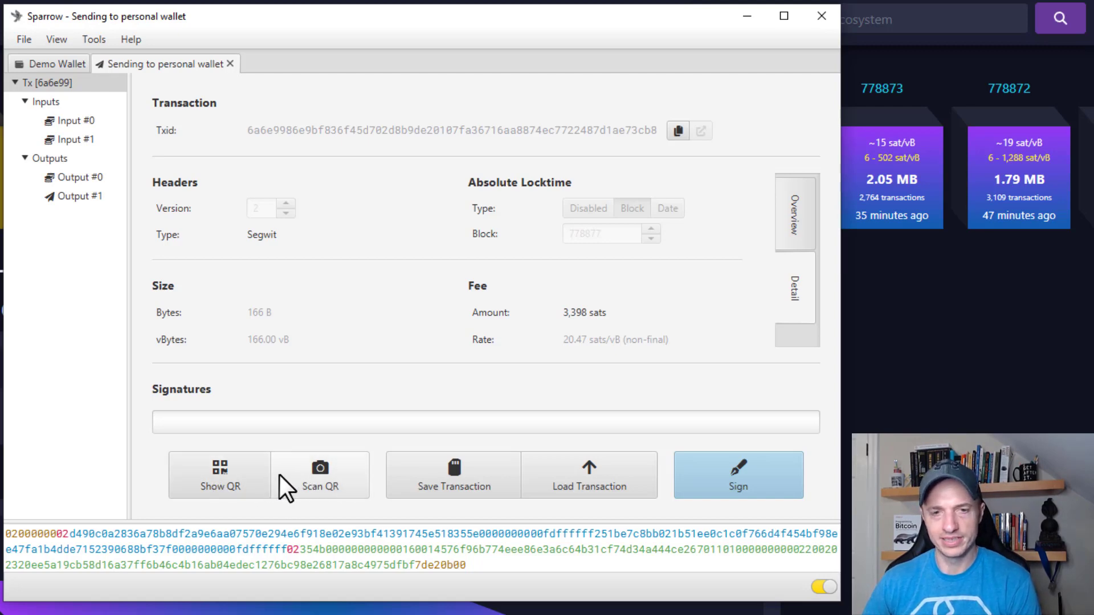
Open the file save dialog for the unsigned transaction and cancel it
left_click(456, 484)
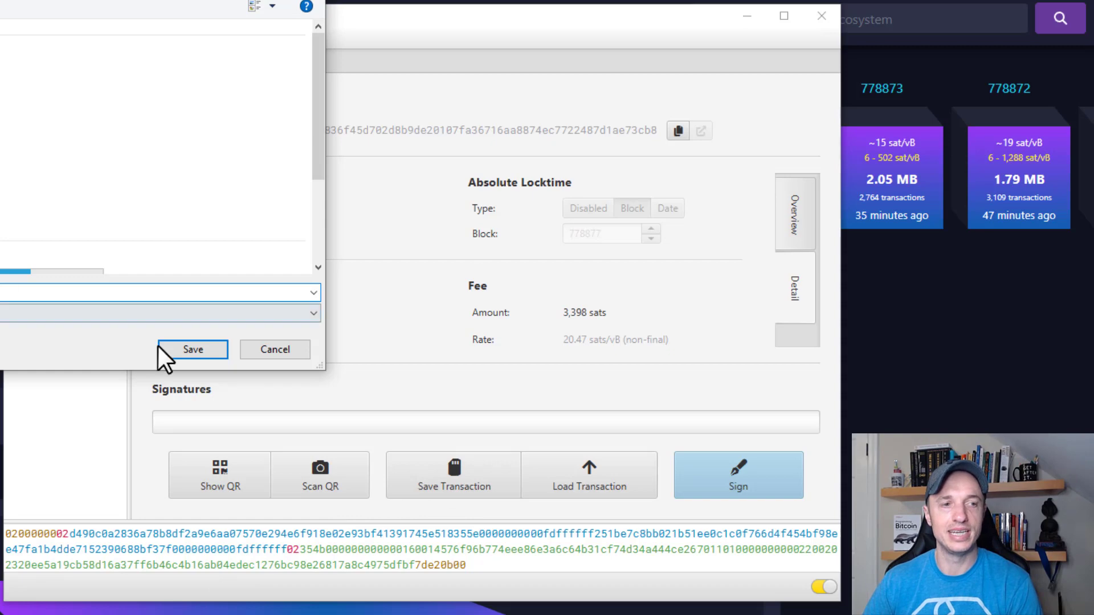
left_click(275, 349)
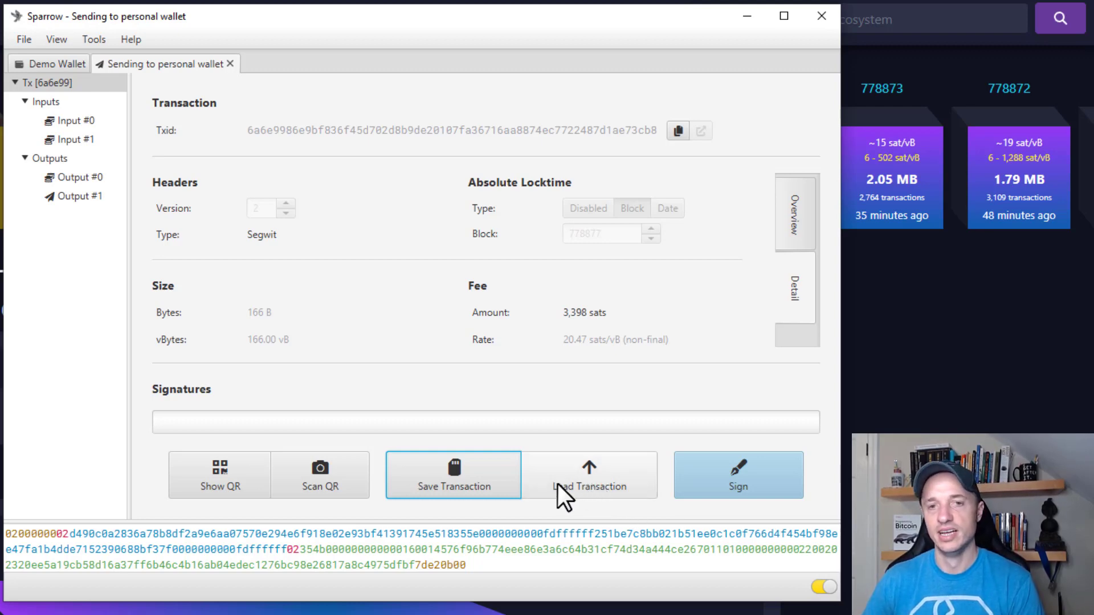
Sign the payment transaction by unlocking Demo Wallet with its wallet password, and broadcast the signed transaction to the network
left_click(757, 478)
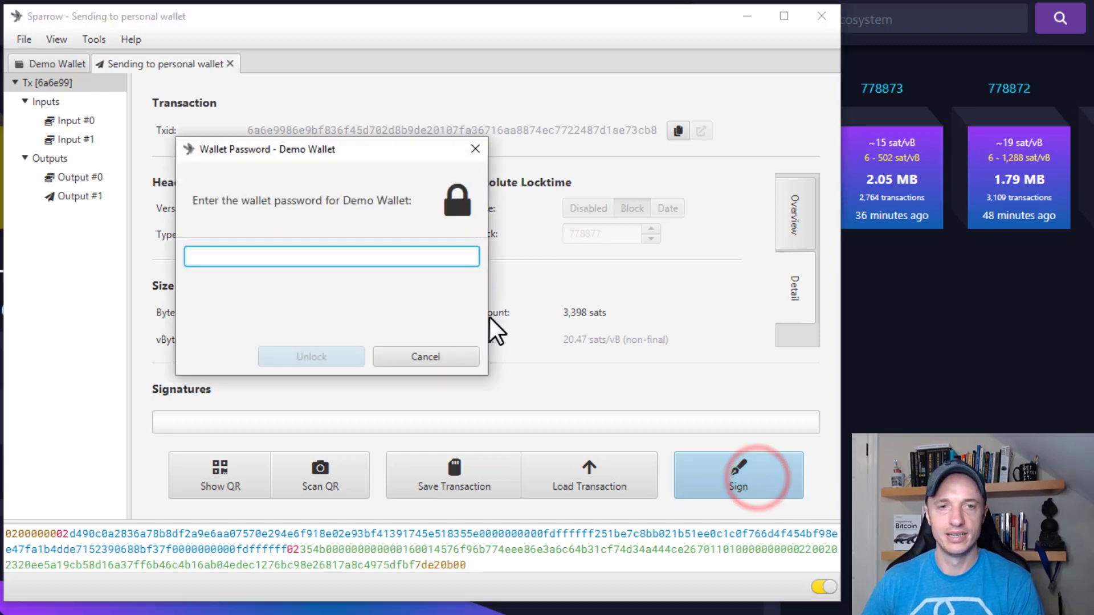
left_click(369, 258)
type("•••••••")
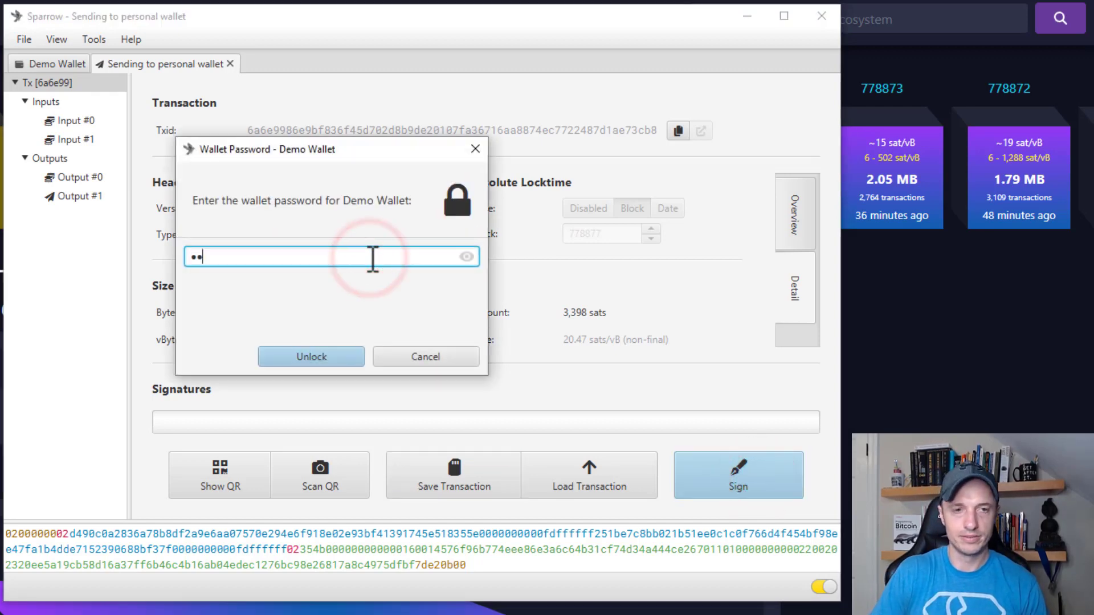
key("Return")
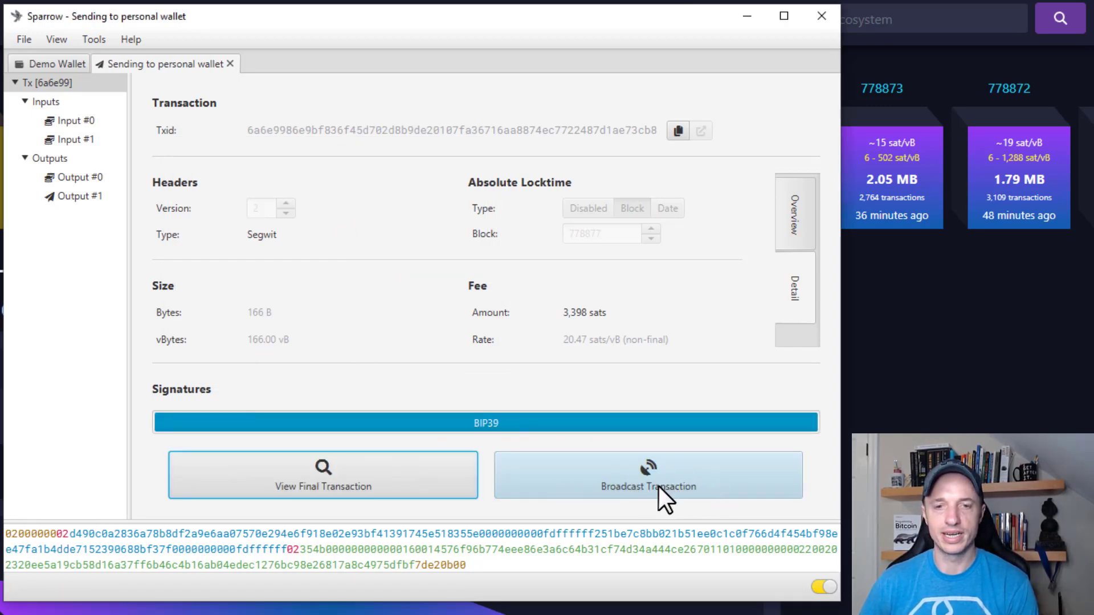
left_click(673, 484)
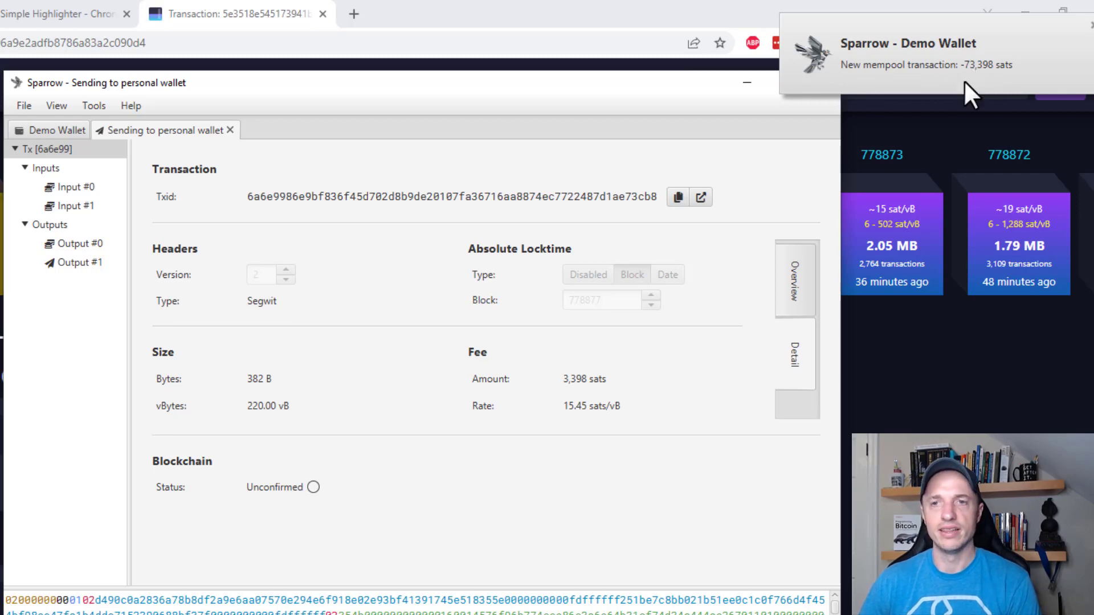
Minimize Sparrow and look up the copied transaction ID on mempool.space in the browser
left_click(747, 83)
left_click(700, 85)
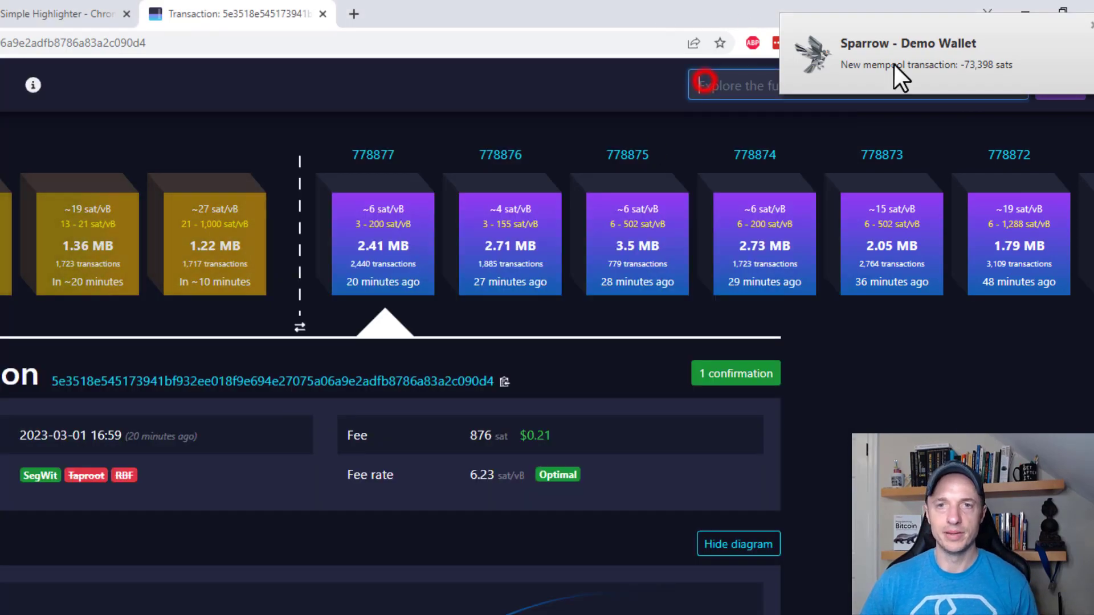
key("ctrl+v")
key("Return")
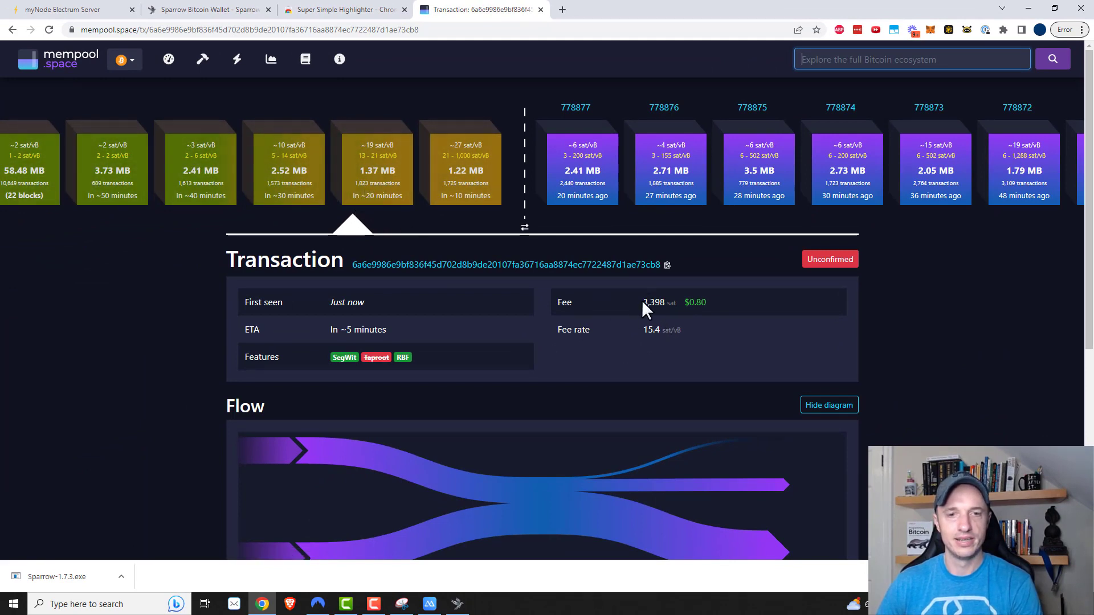
Review the transaction's fee and fee rate, and check the amounts of its payment and change outputs
left_click_drag(642, 302, 662, 331)
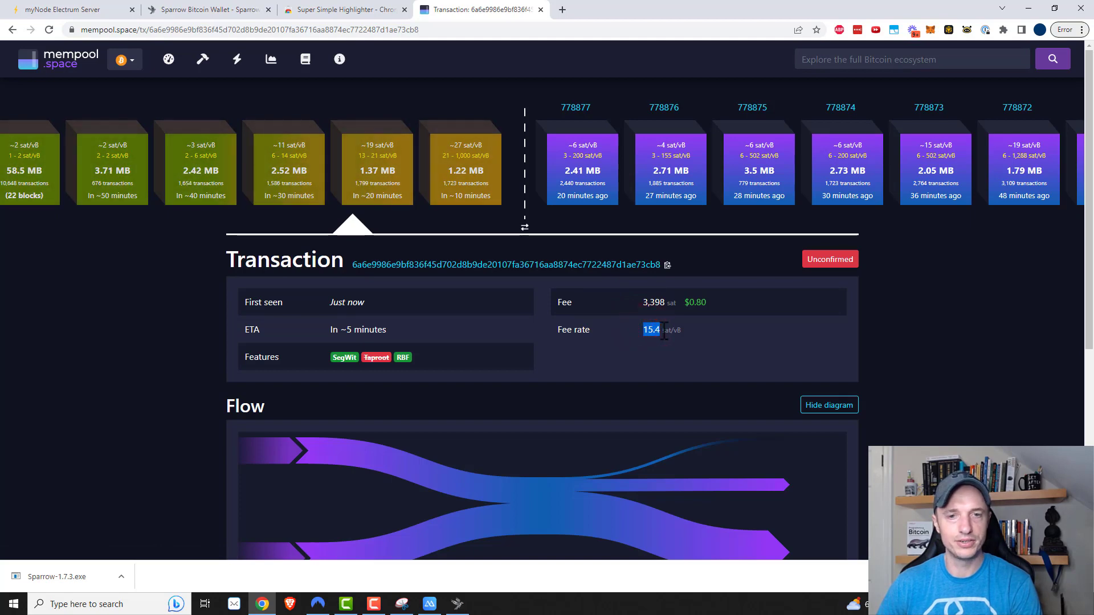
scroll(662, 331, "down", 3)
scroll(661, 330, "down", 2)
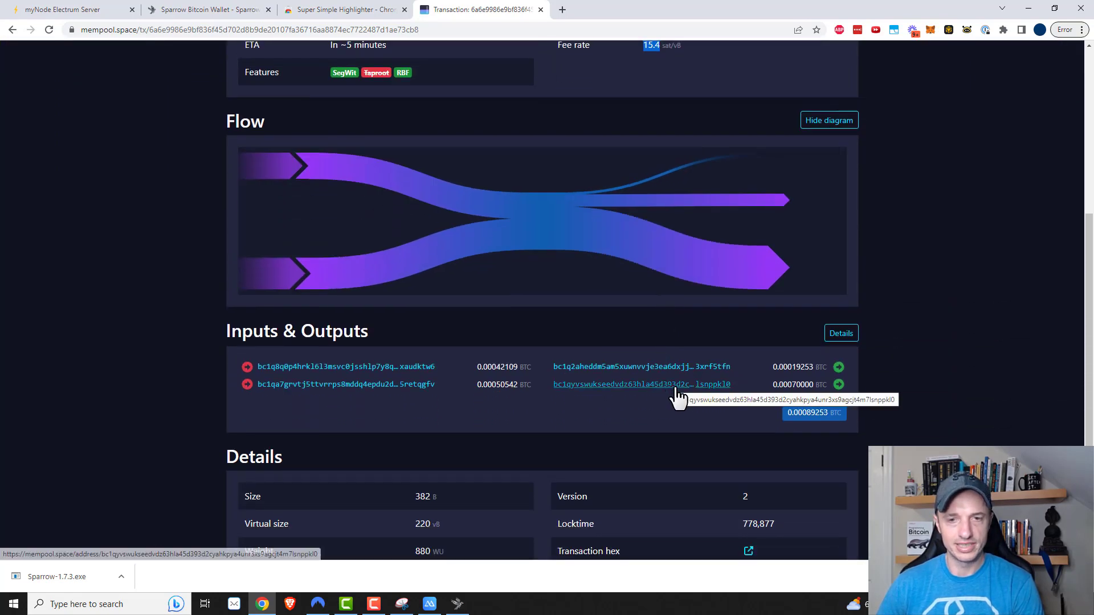
left_click_drag(785, 384, 813, 367)
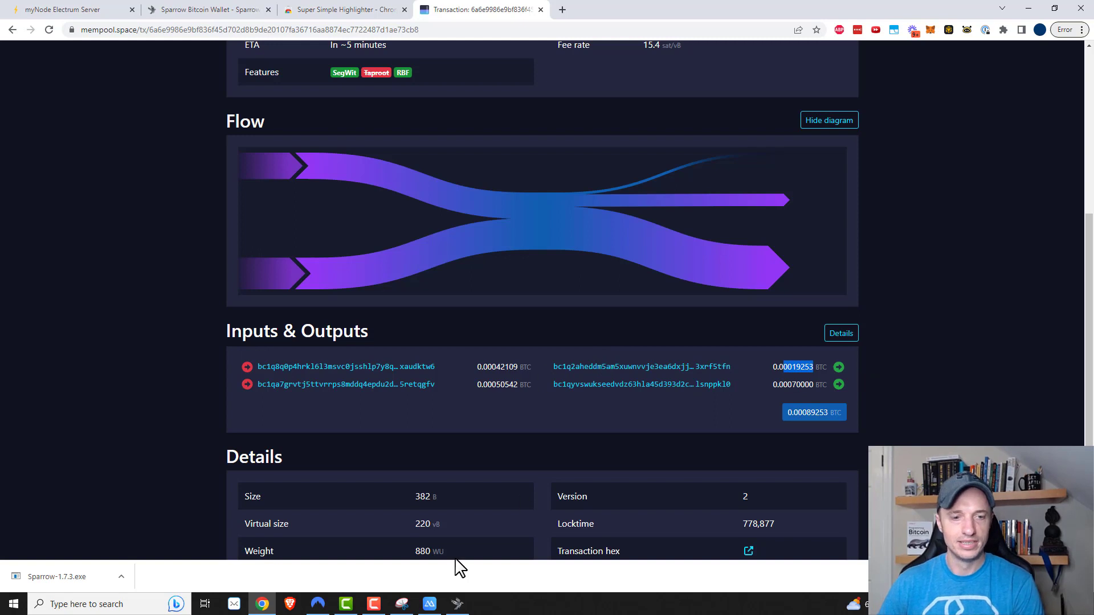
Switch back to Sparrow, close the sent transaction, and check the payment in Demo Wallet's transaction history and its change address
left_click(456, 604)
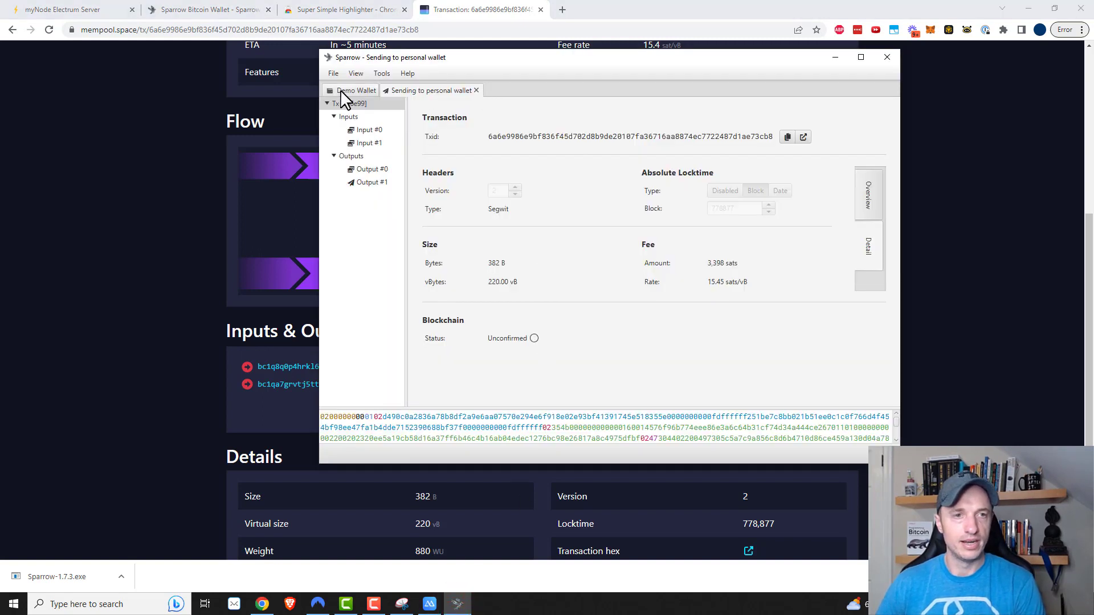
left_click(476, 91)
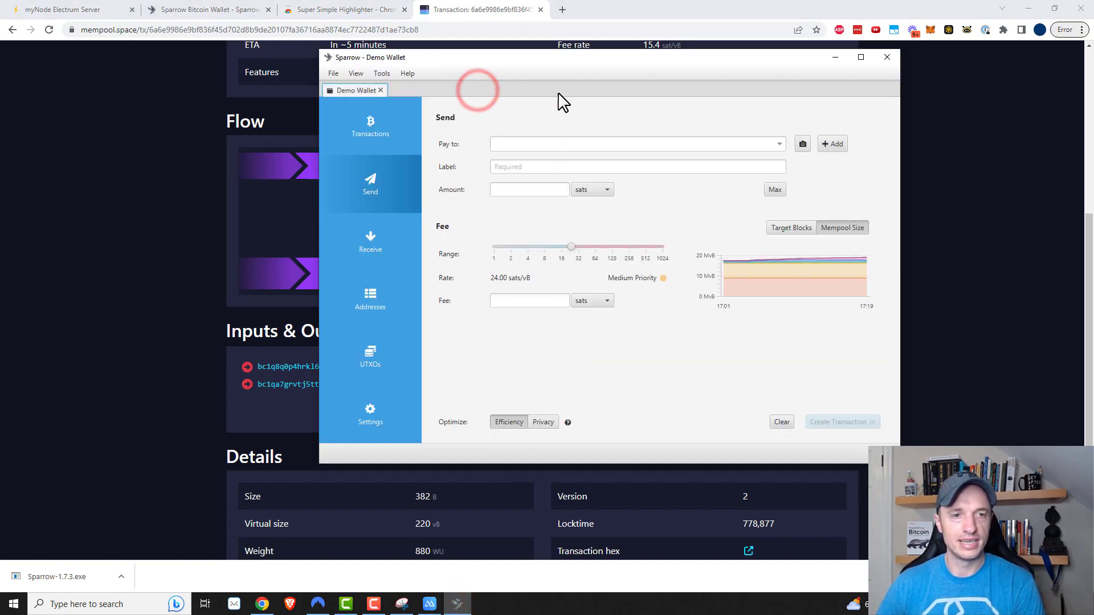
left_click(368, 135)
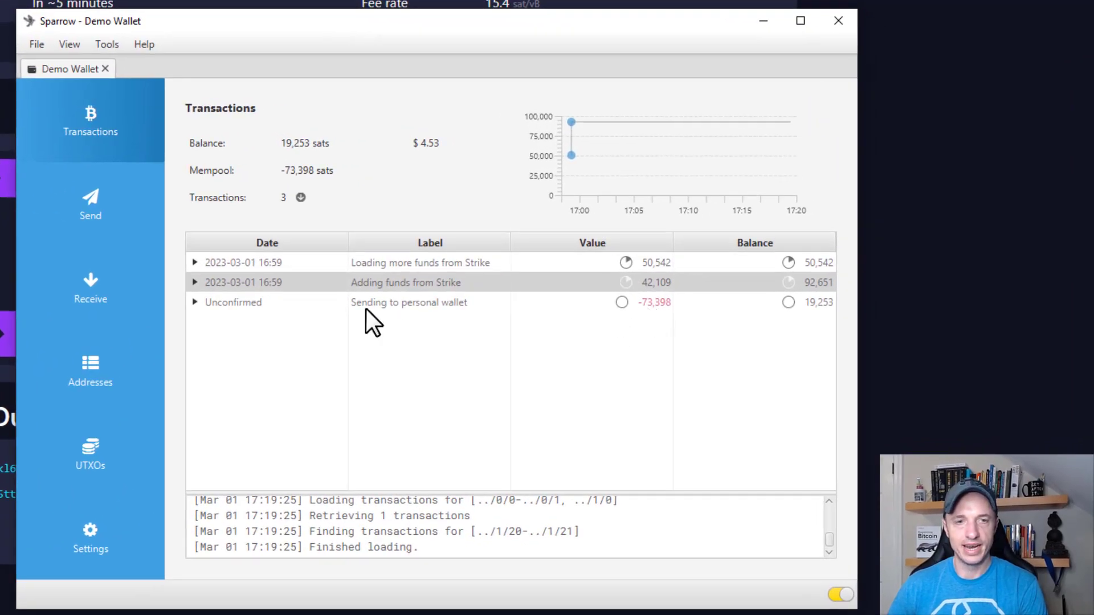
left_click(209, 306)
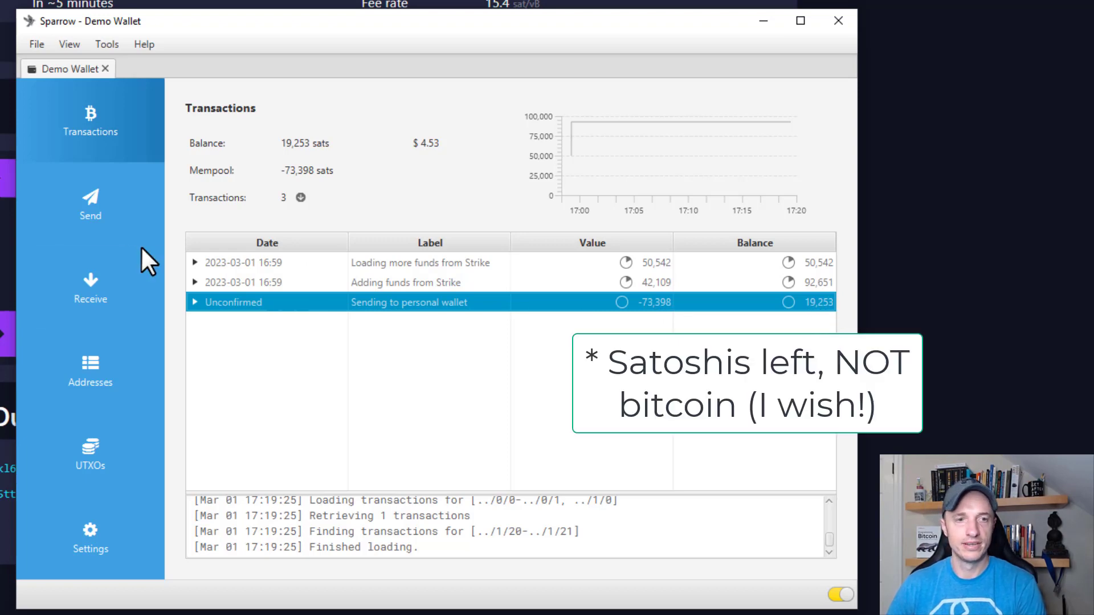
left_click(107, 359)
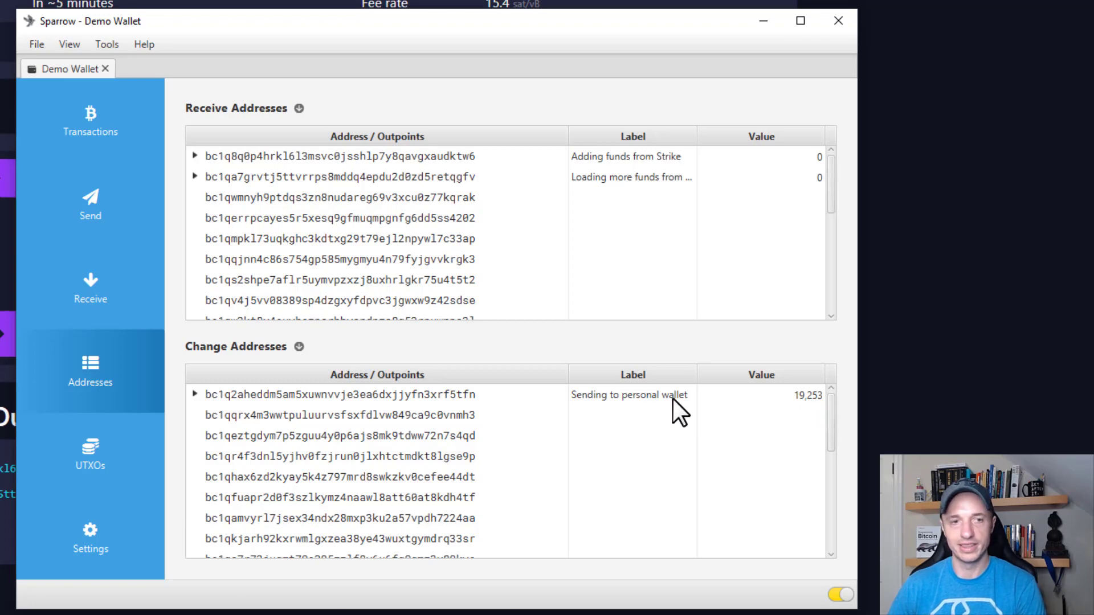
Inspect the remaining UTXO's status and address, and resize the Address and Label columns so that the full label fits
left_click(117, 455)
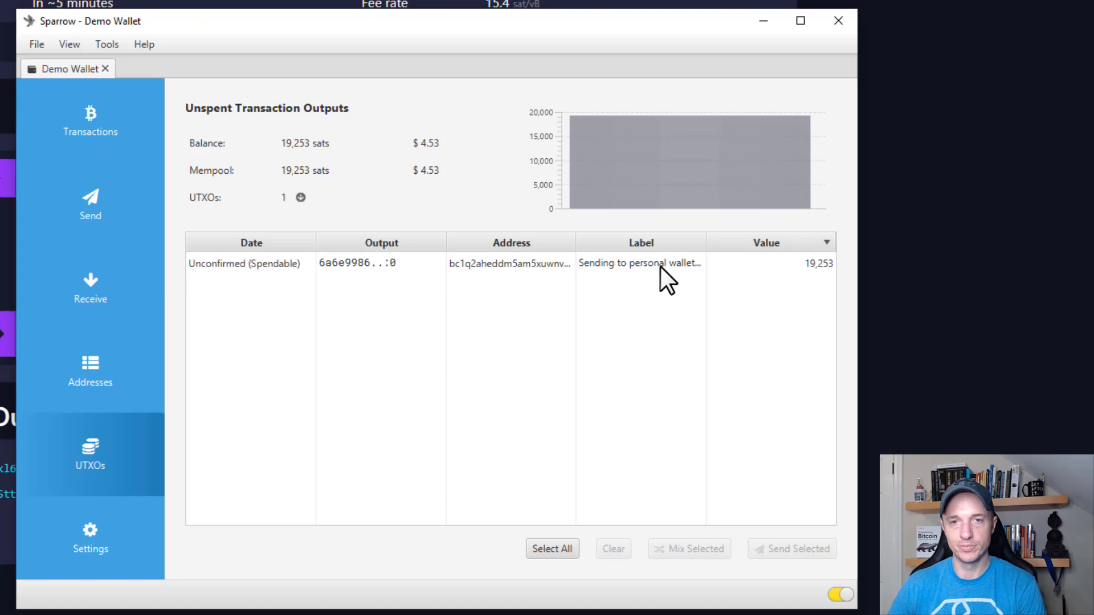
mouse_move(248, 265)
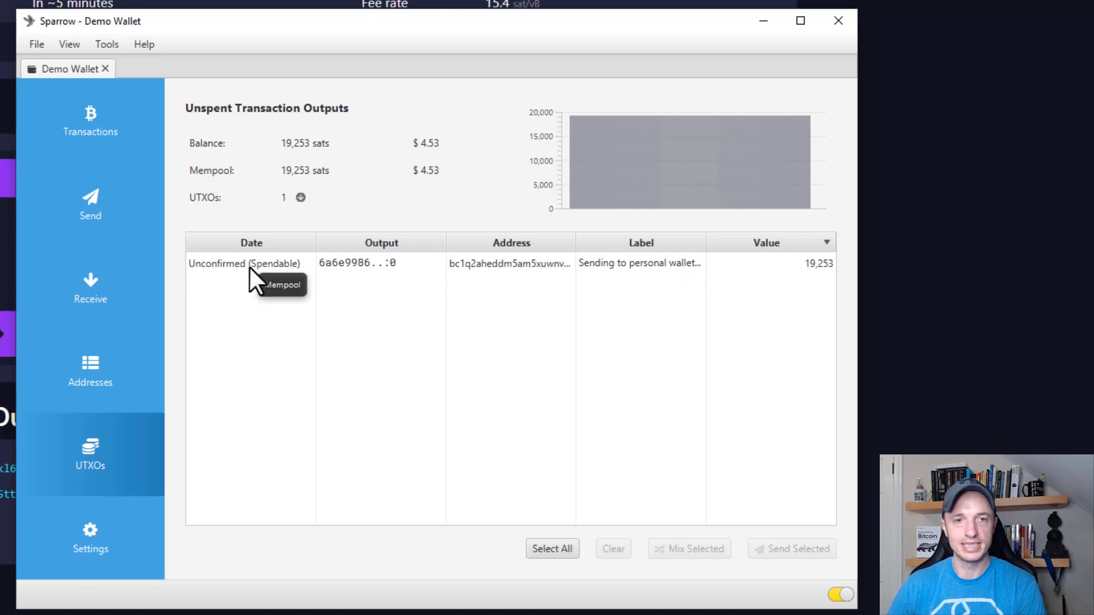
mouse_move(499, 264)
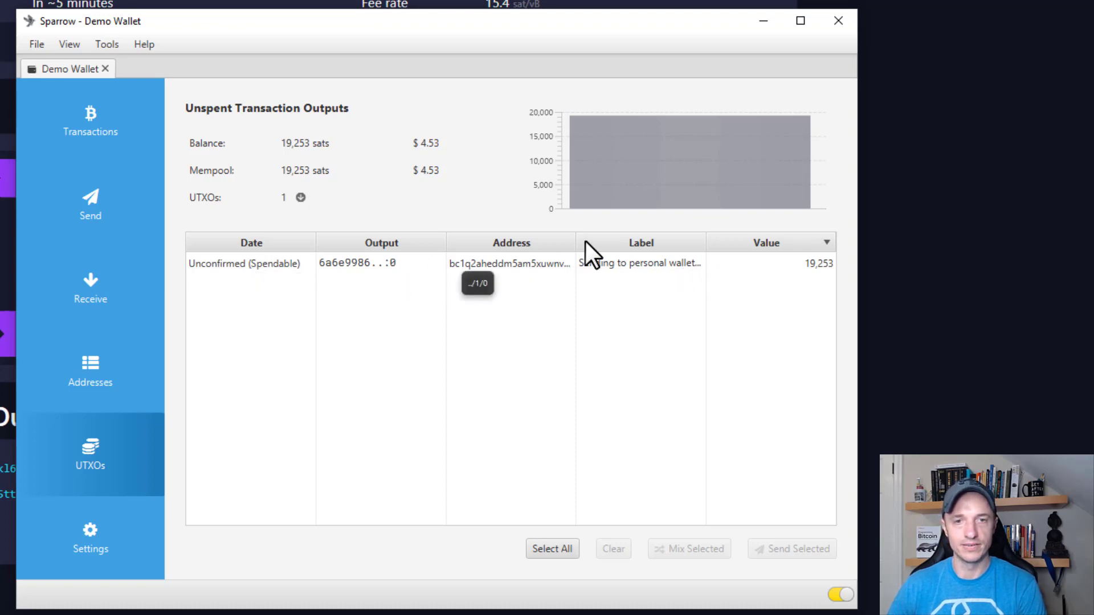
left_click_drag(576, 240, 539, 243)
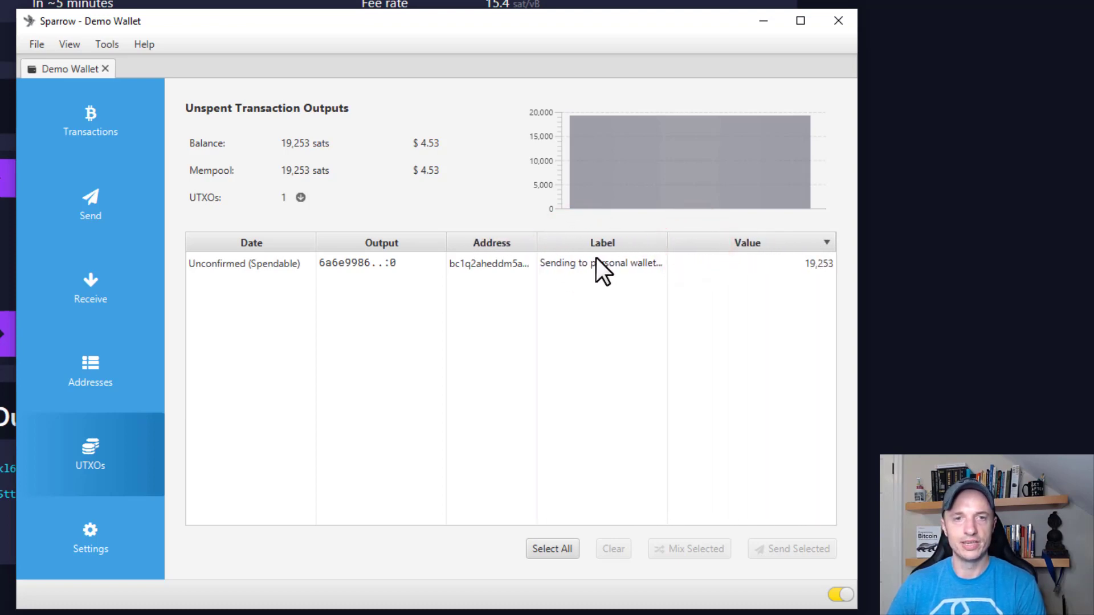
left_click_drag(667, 242, 721, 242)
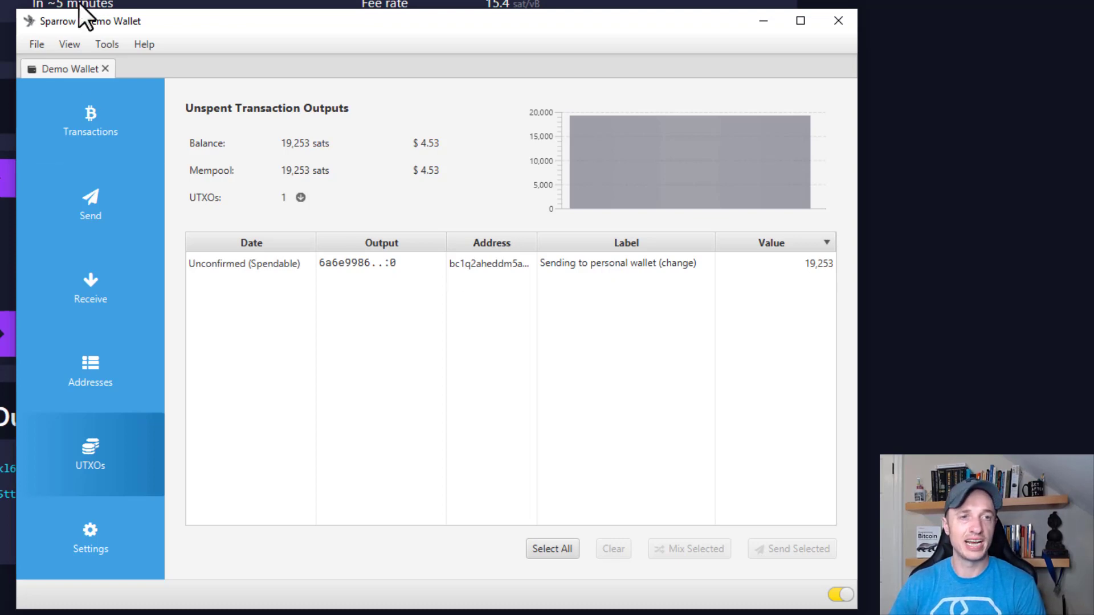
Show the wallet's additional tools
left_click(98, 46)
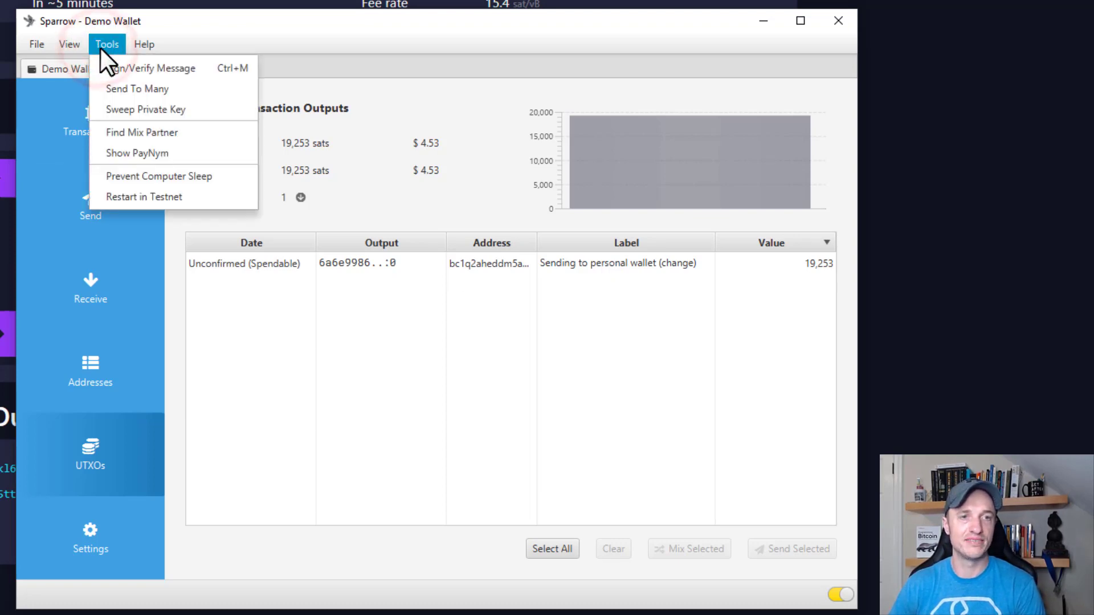